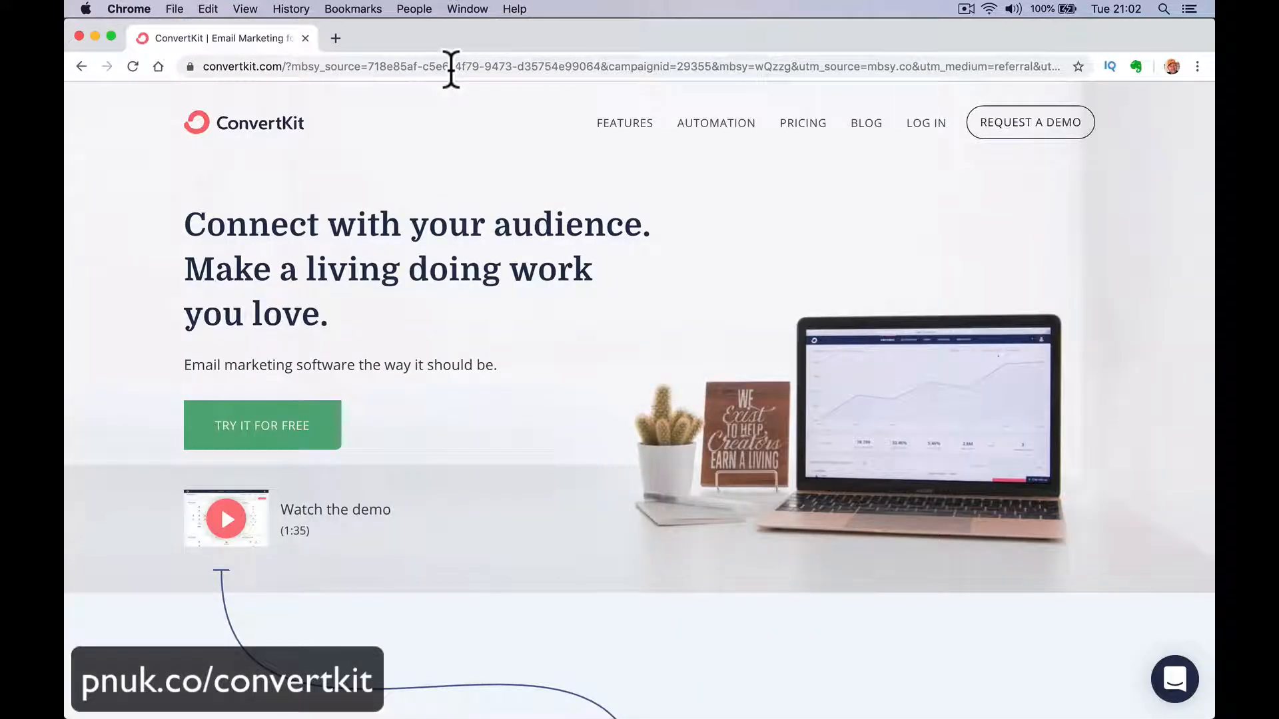
Start the free trial sign-up, answering that you are just starting with email and have a WordPress website.
{"action": "left_click", "coordinate": [275, 431]}
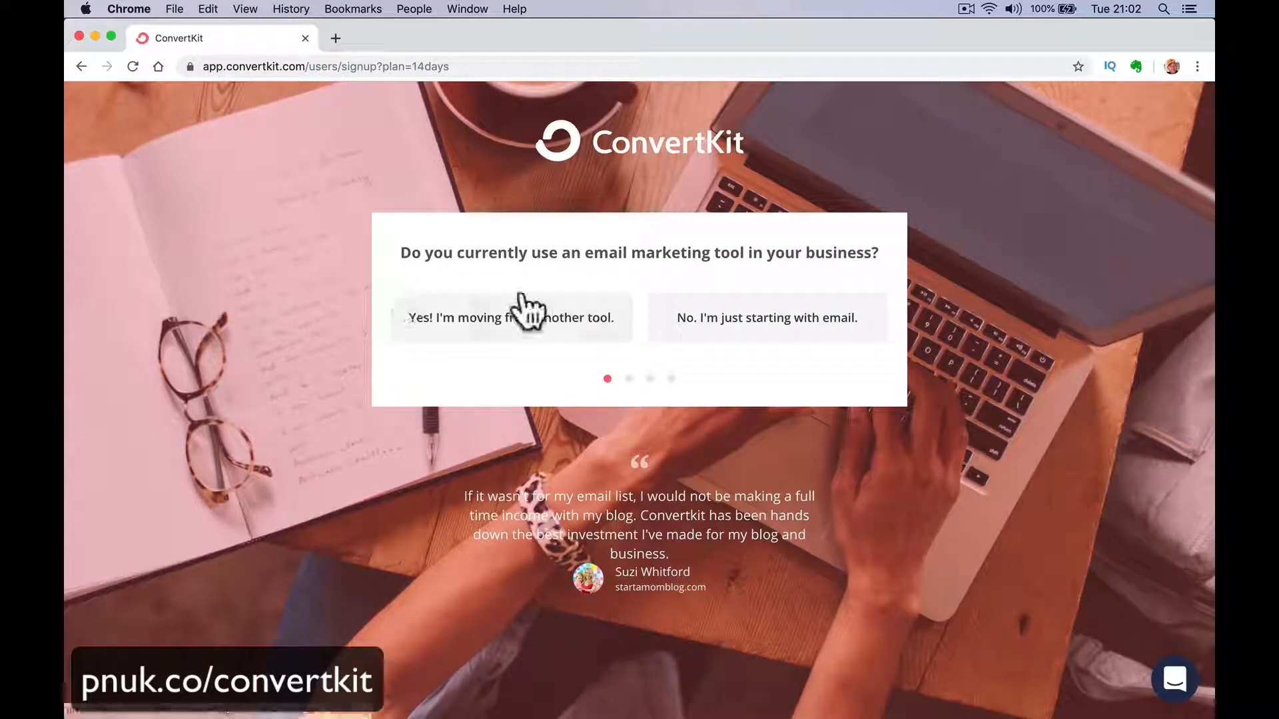
{"action": "left_click", "coordinate": [678, 330]}
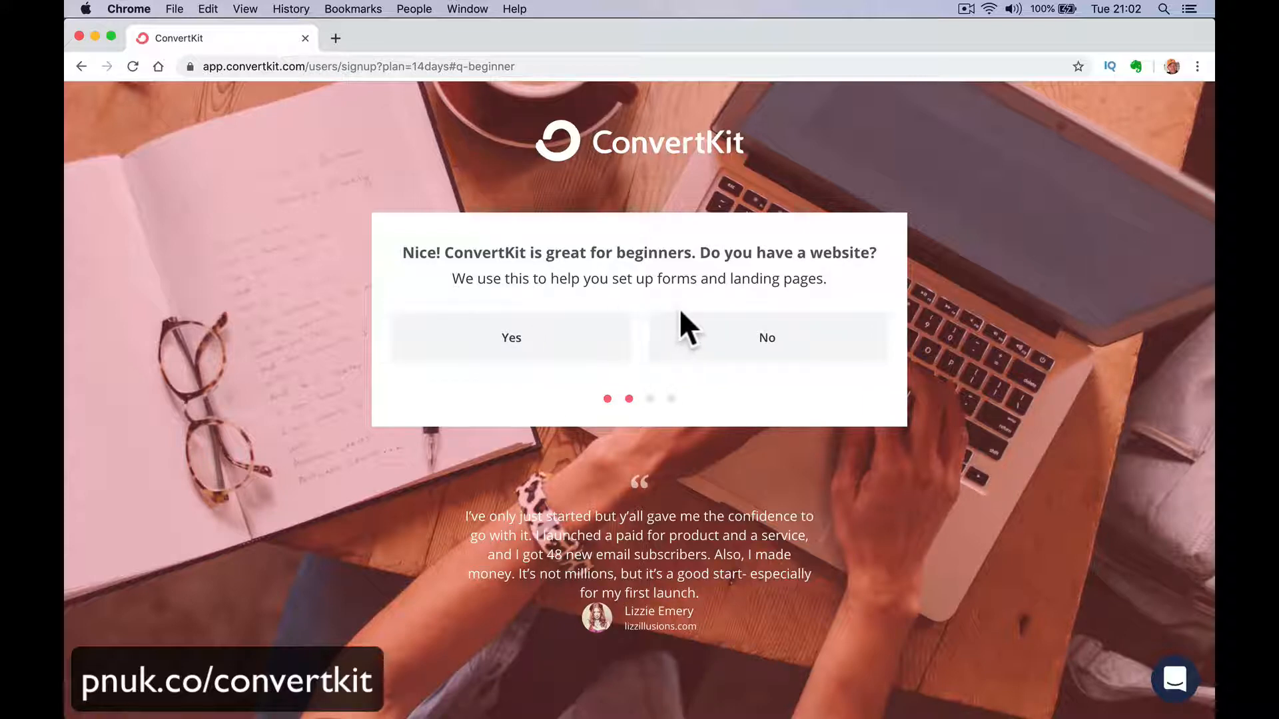
{"action": "left_click", "coordinate": [599, 350]}
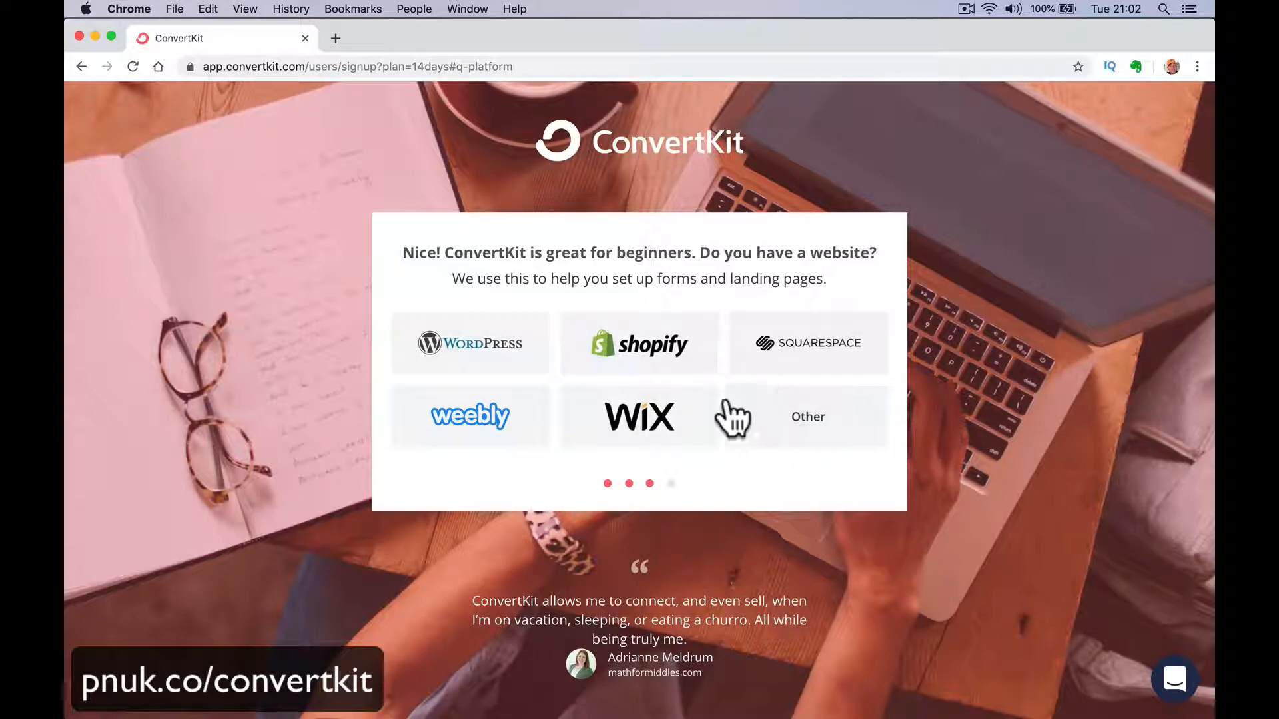
{"action": "left_click", "coordinate": [524, 360]}
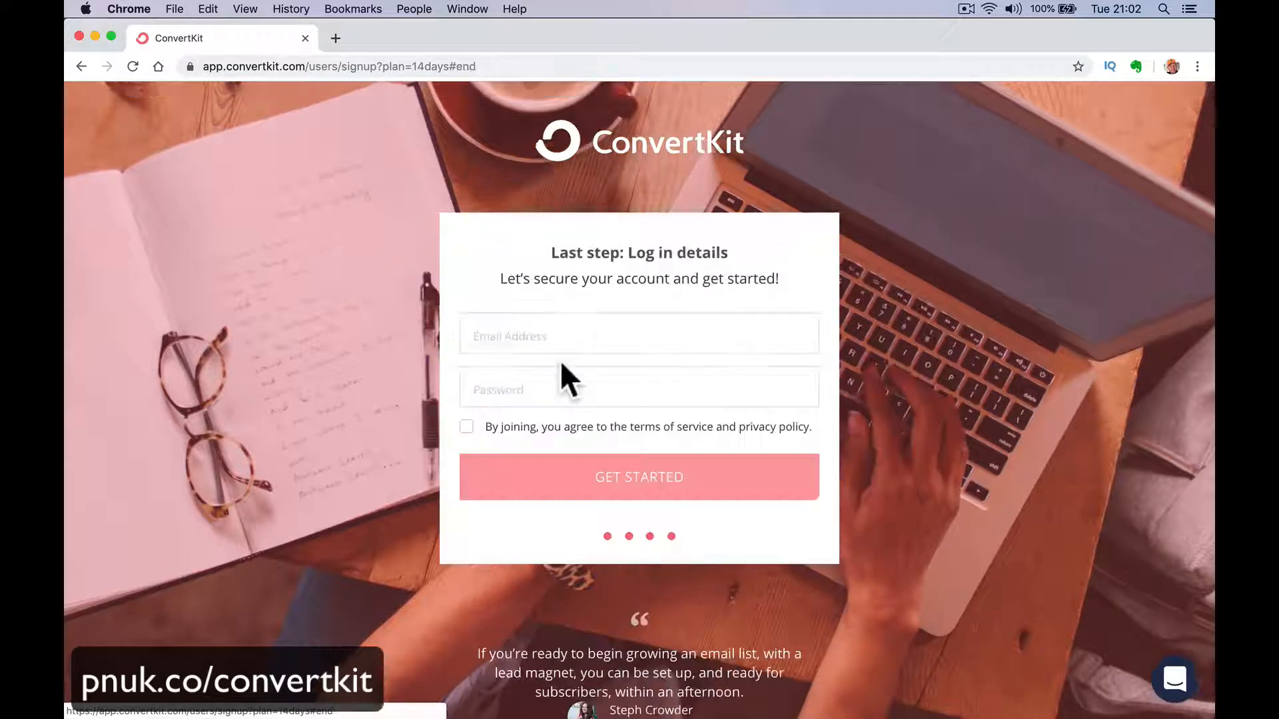
Enter the account holder's email address in the log in details.
{"action": "left_click", "coordinate": [565, 345]}
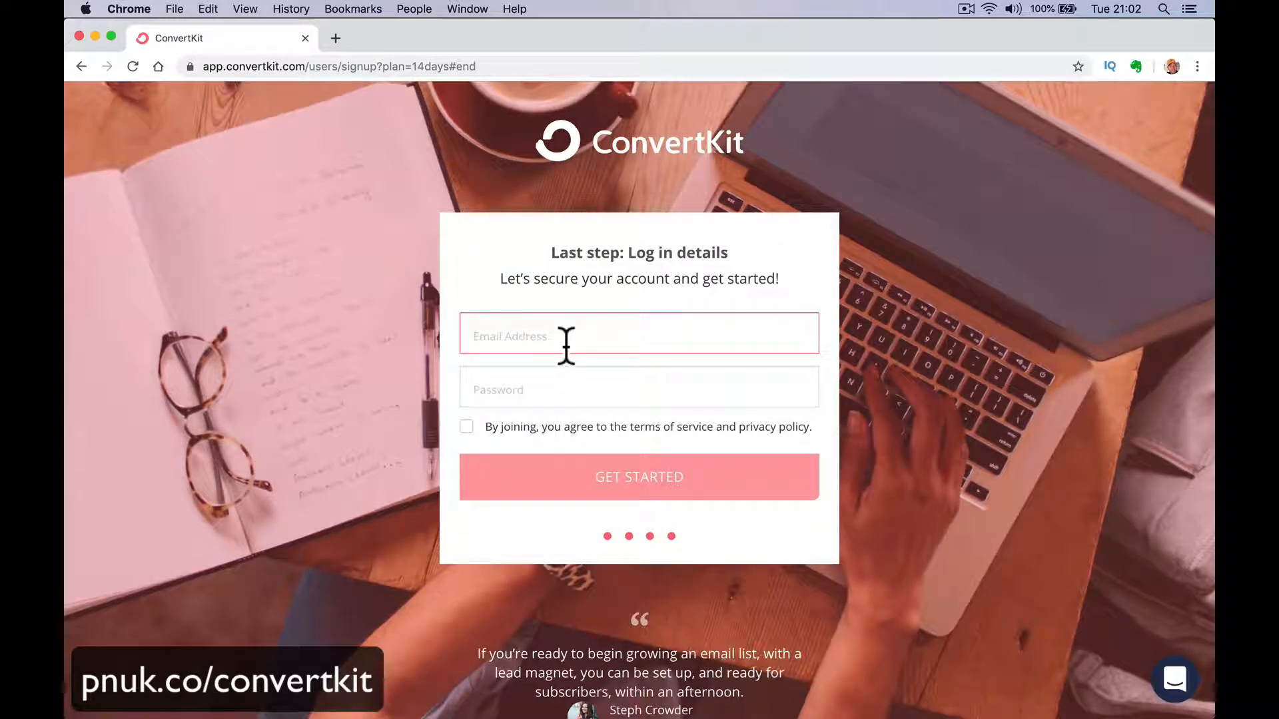
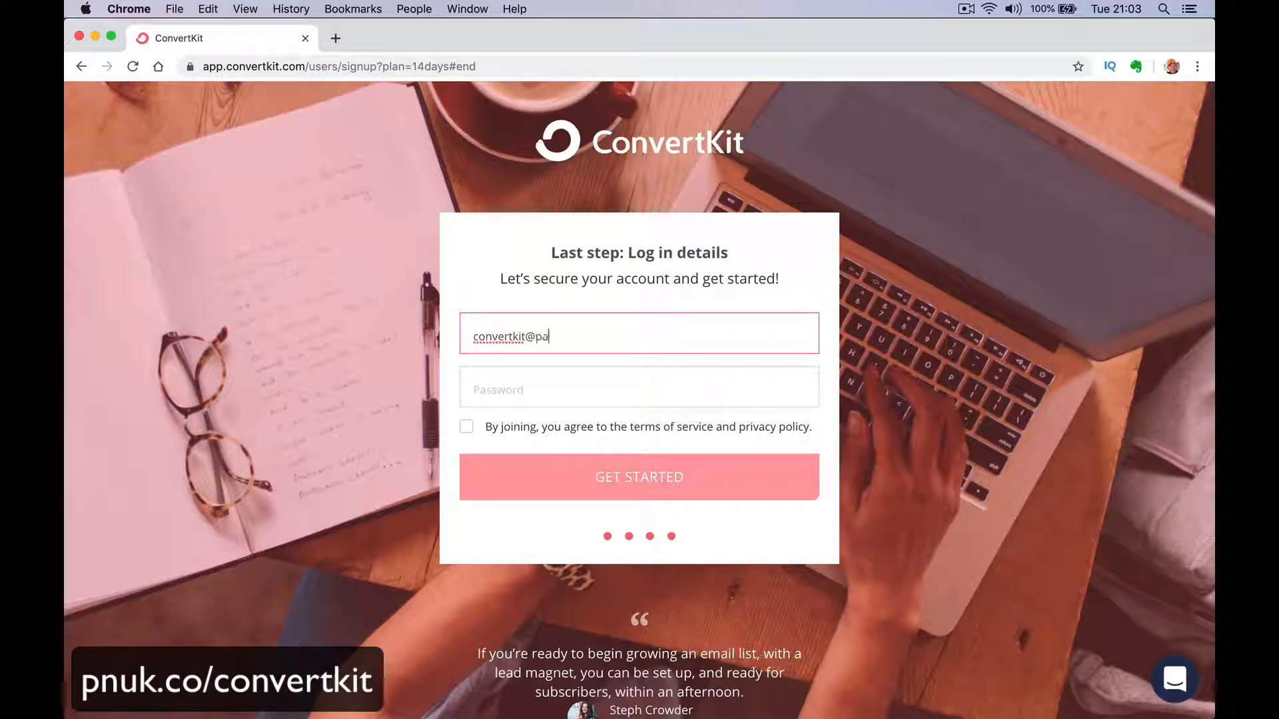
Enter the account password, agree to the terms of service and privacy policy, and submit the sign-up.
{"action": "key", "text": "Tab"}
{"action": "type", "text": "•"}
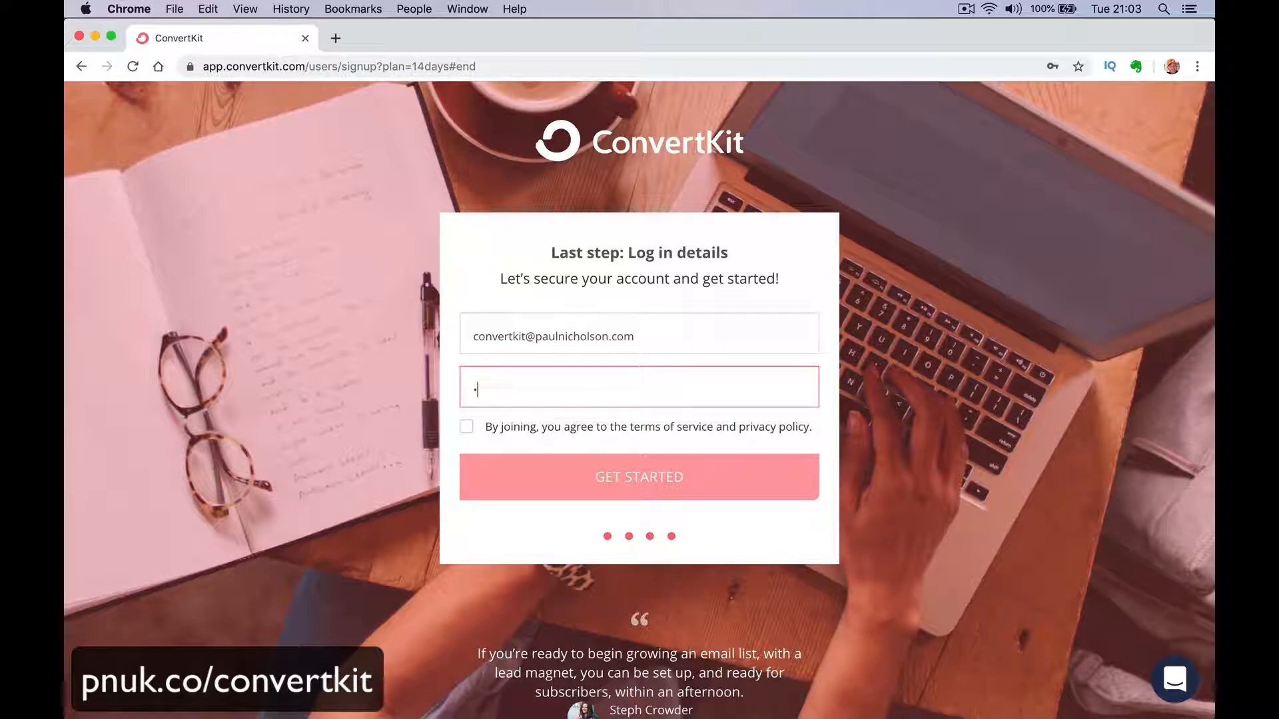
{"action": "type", "text": "•••••"}
{"action": "double_click", "coordinate": [539, 386]}
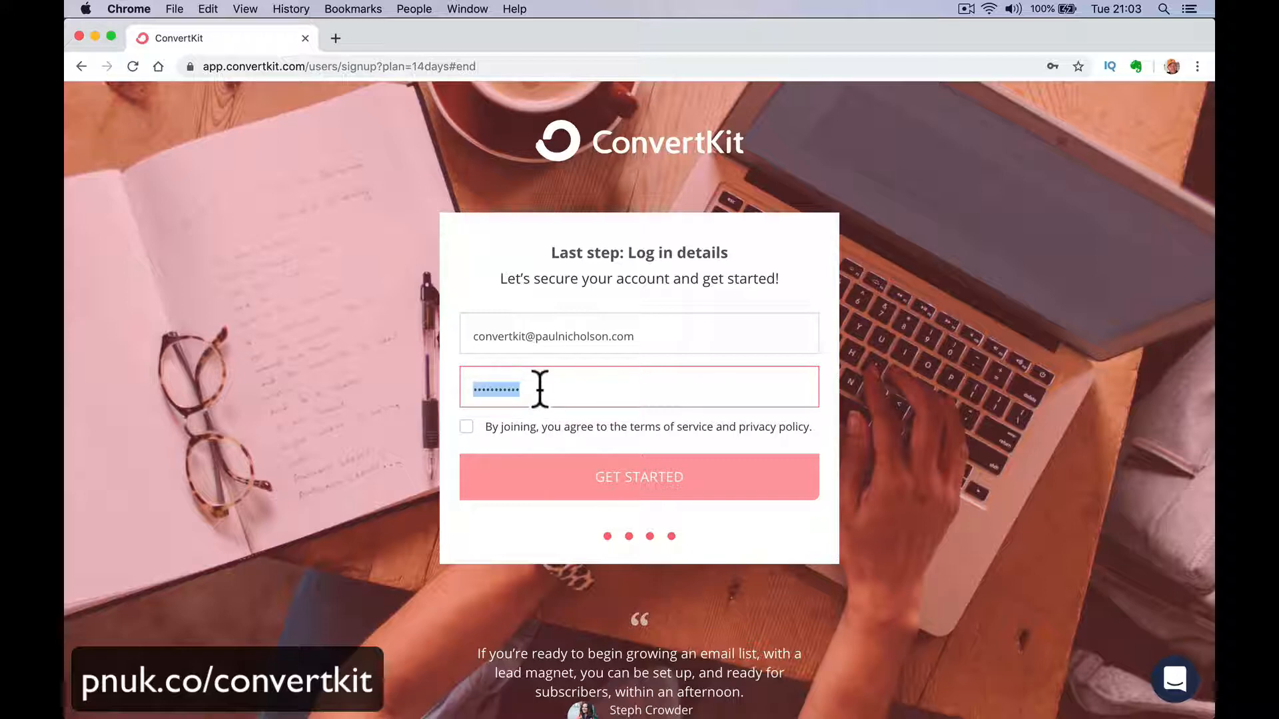
{"action": "type", "text": "•••"}
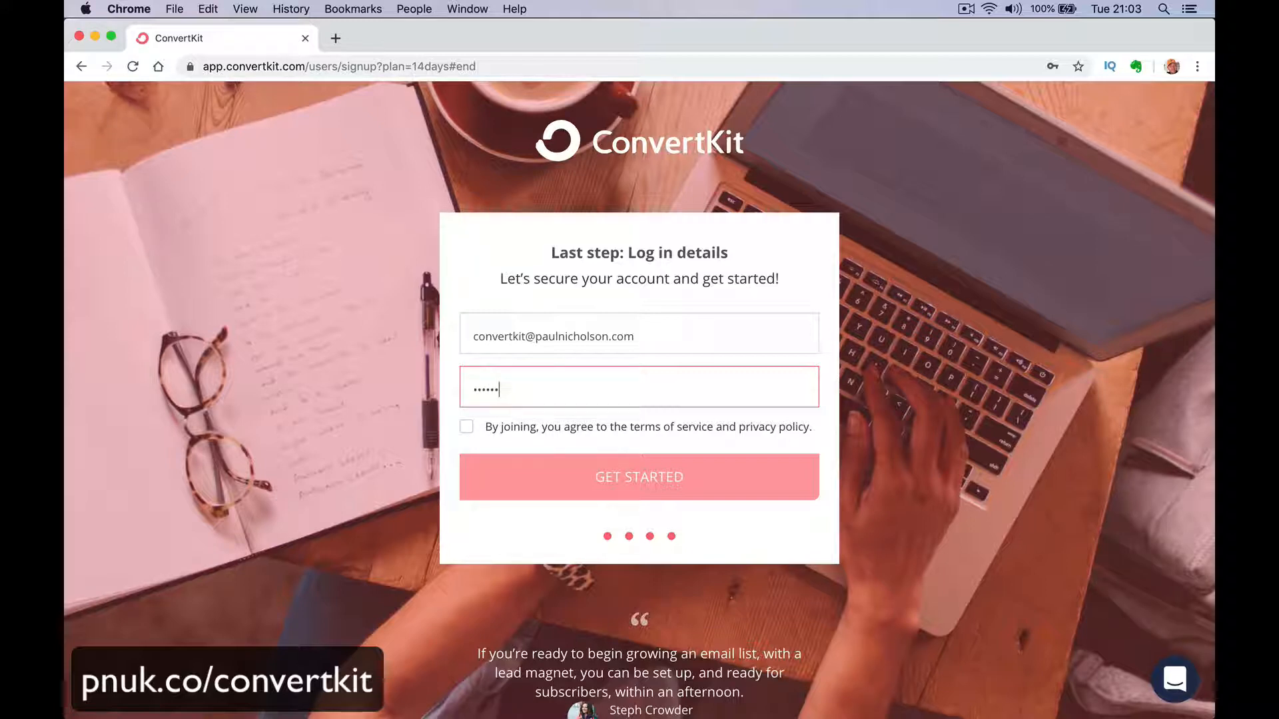
{"action": "type", "text": "•••••••"}
{"action": "left_click", "coordinate": [538, 431]}
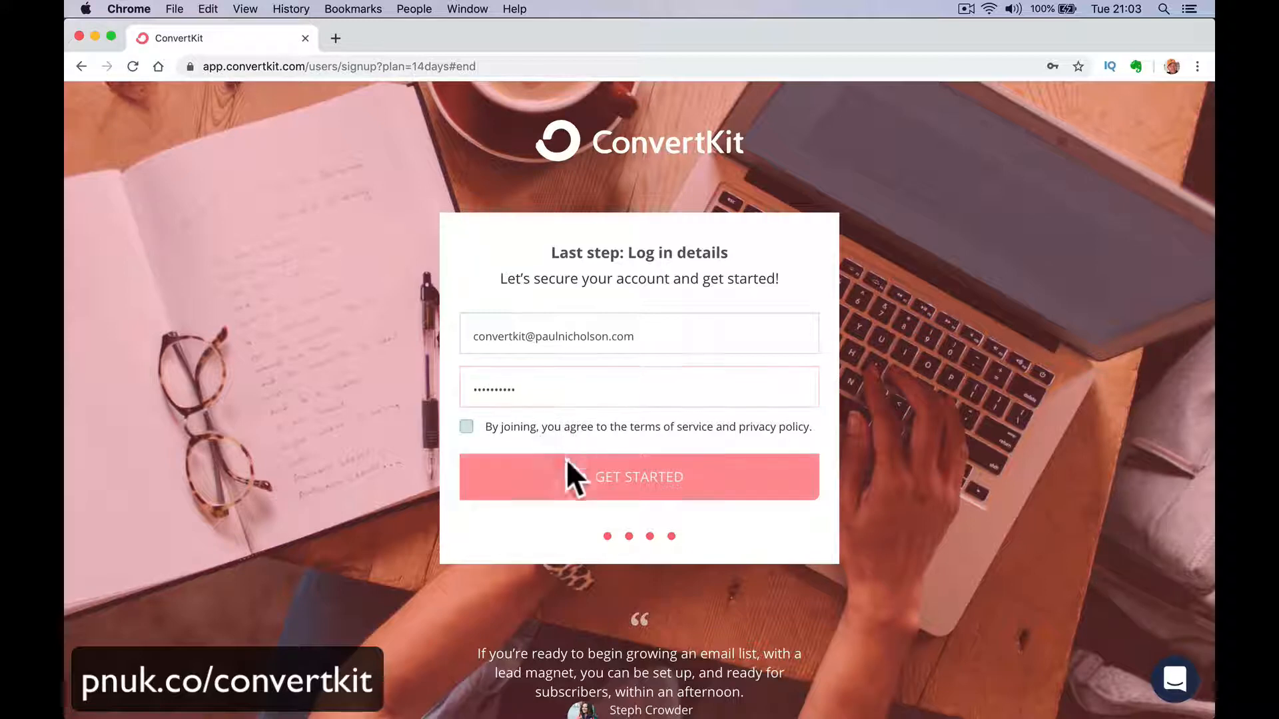
{"action": "left_click", "coordinate": [557, 479]}
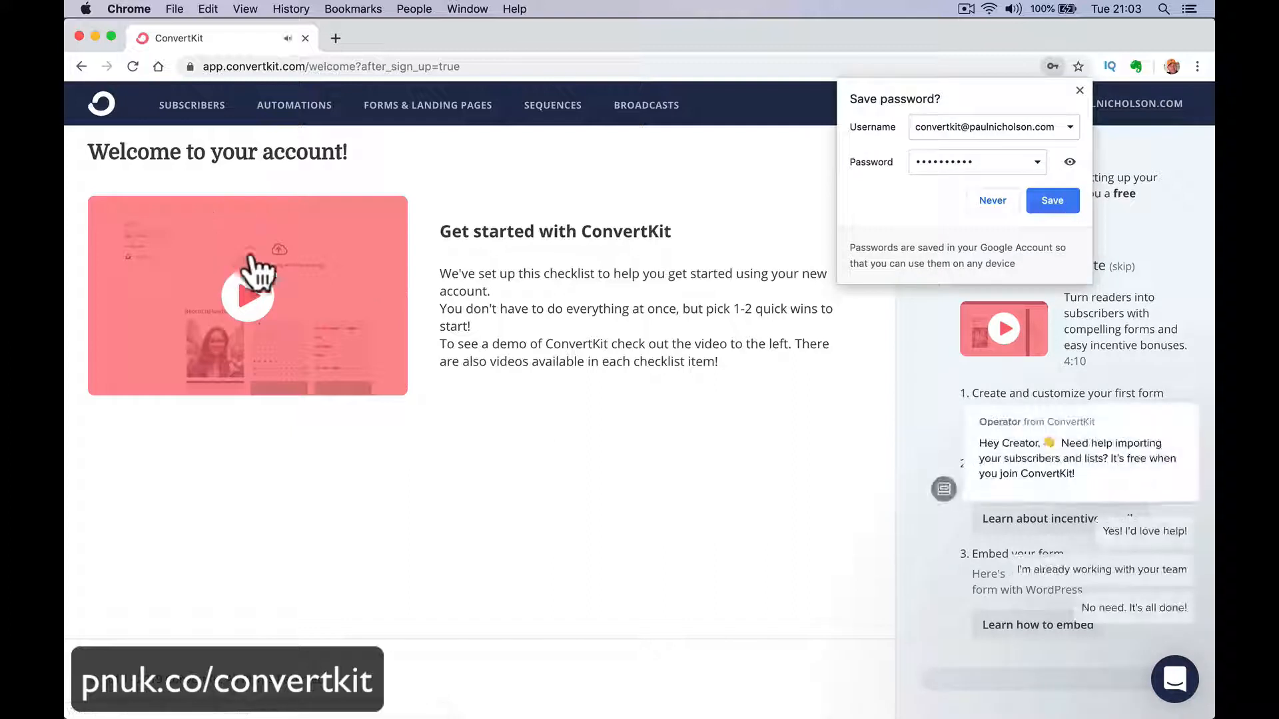
Dismiss the save-password prompt and the support chat message, and open the Subscribers page.
{"action": "left_click", "coordinate": [1082, 90]}
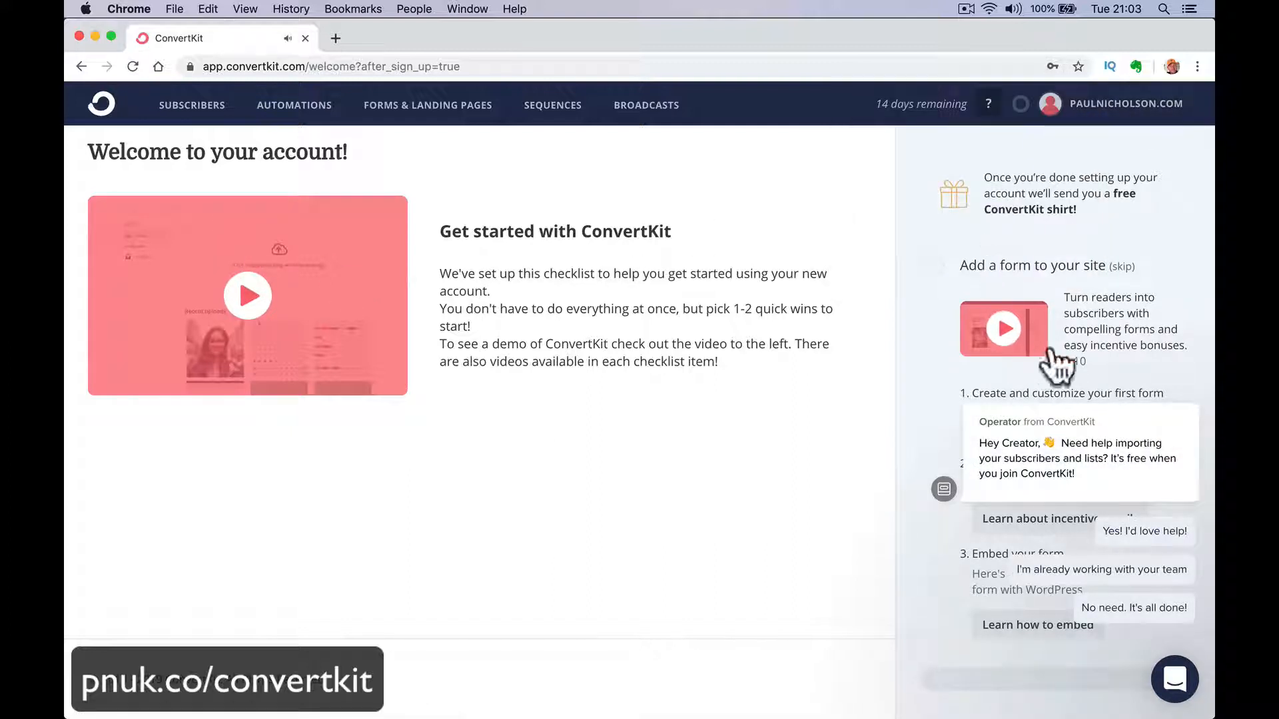
{"action": "left_click", "coordinate": [1189, 408]}
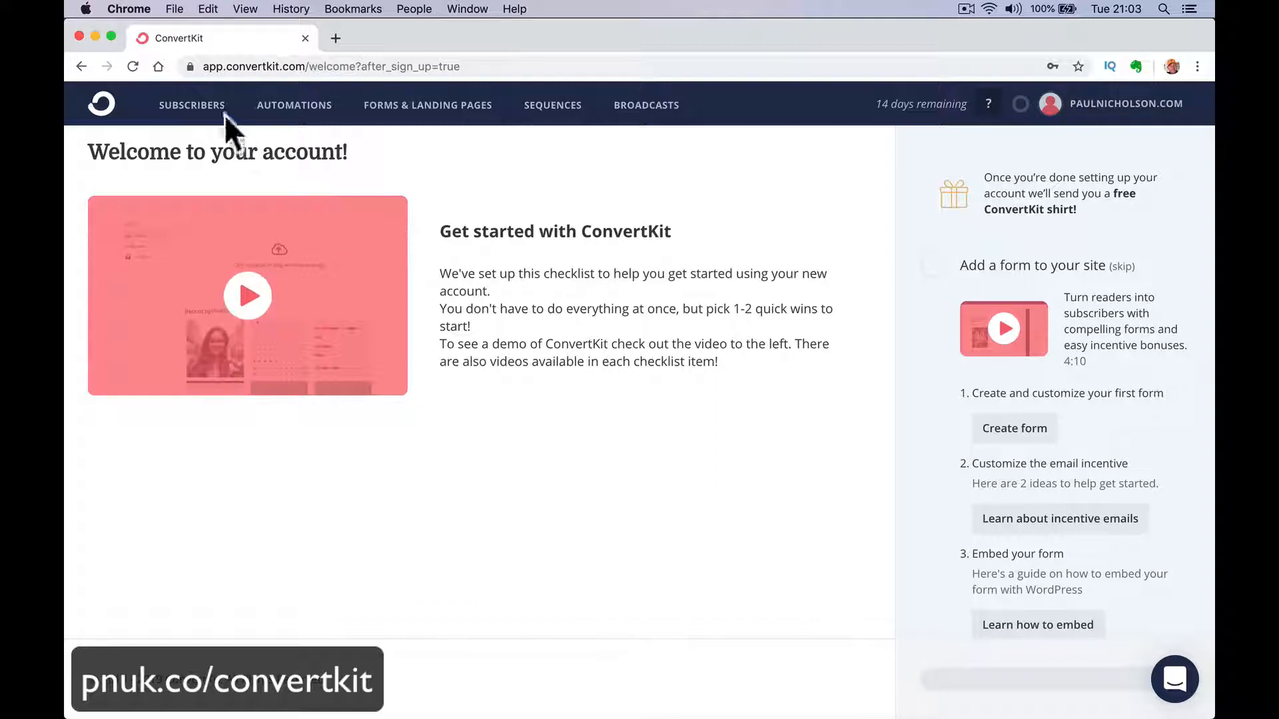
{"action": "left_click", "coordinate": [206, 108]}
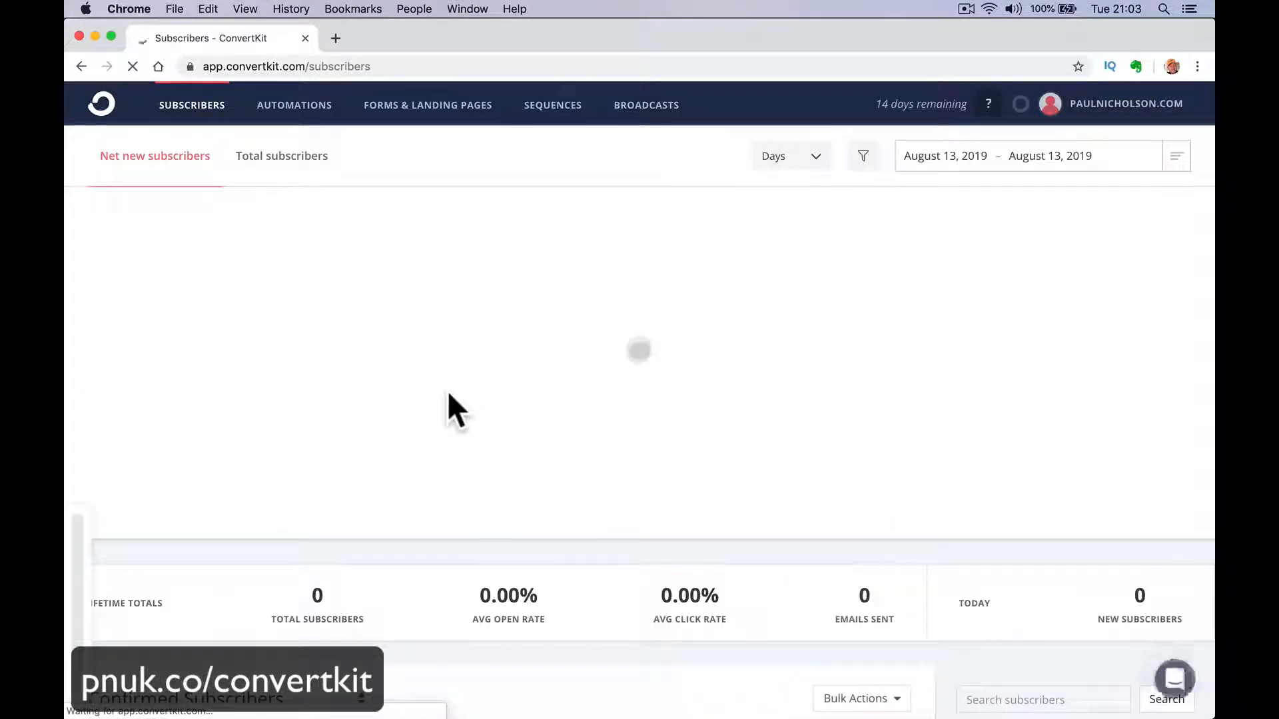
Review the subscriber status options and filter the subscriber list to Unconfirmed Subscribers.
{"action": "scroll", "coordinate": [449, 394], "scroll_direction": "down", "scroll_amount": 7}
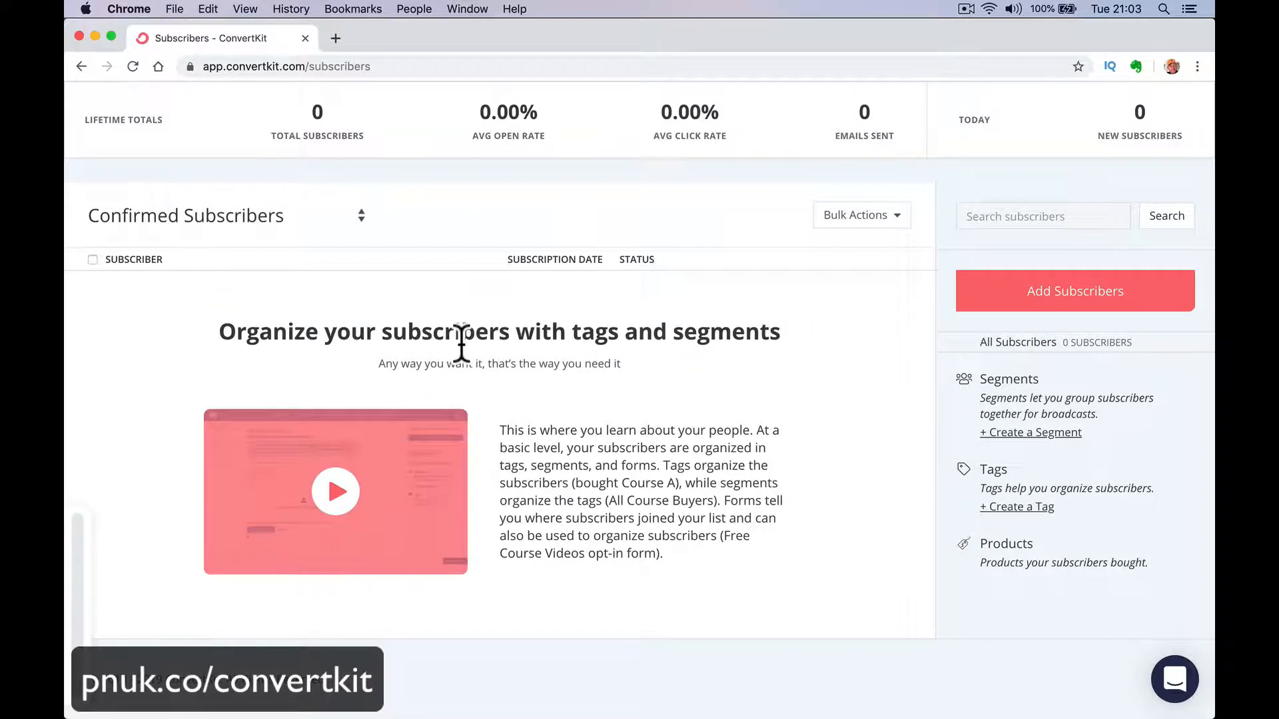
{"action": "scroll", "coordinate": [461, 342], "scroll_direction": "up", "scroll_amount": 2}
{"action": "left_click", "coordinate": [325, 349]}
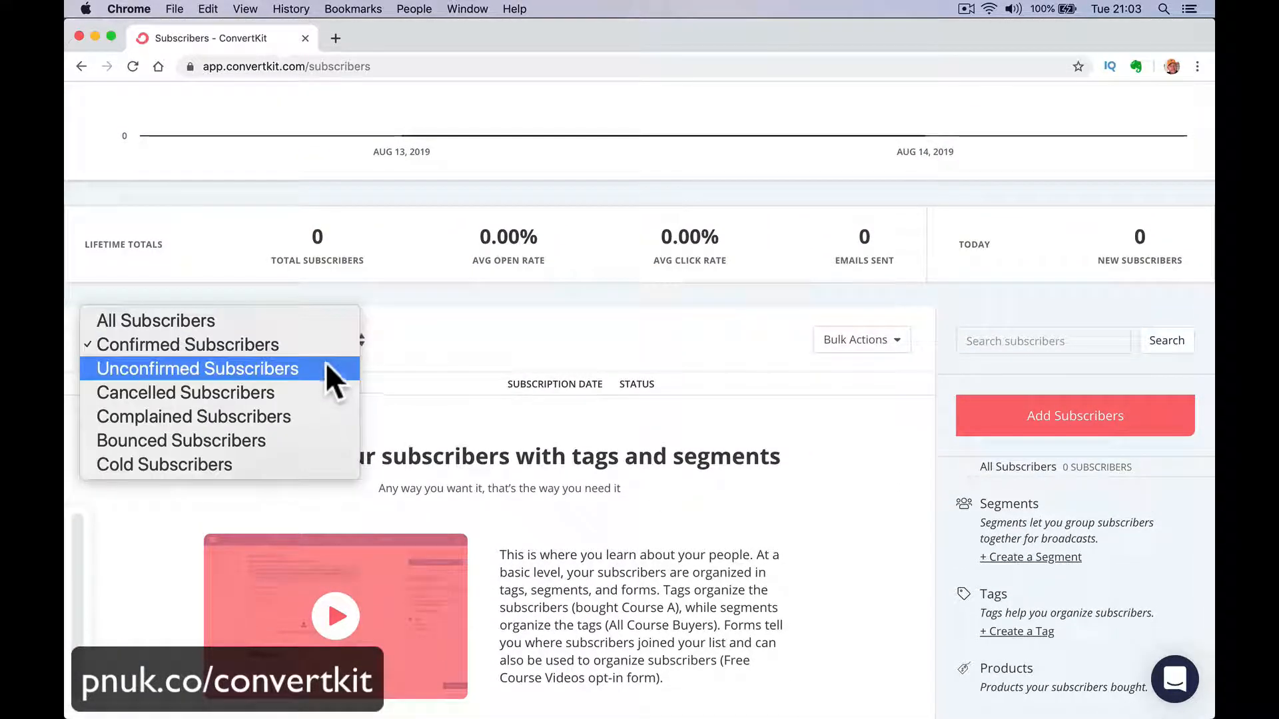
{"action": "left_click", "coordinate": [333, 343]}
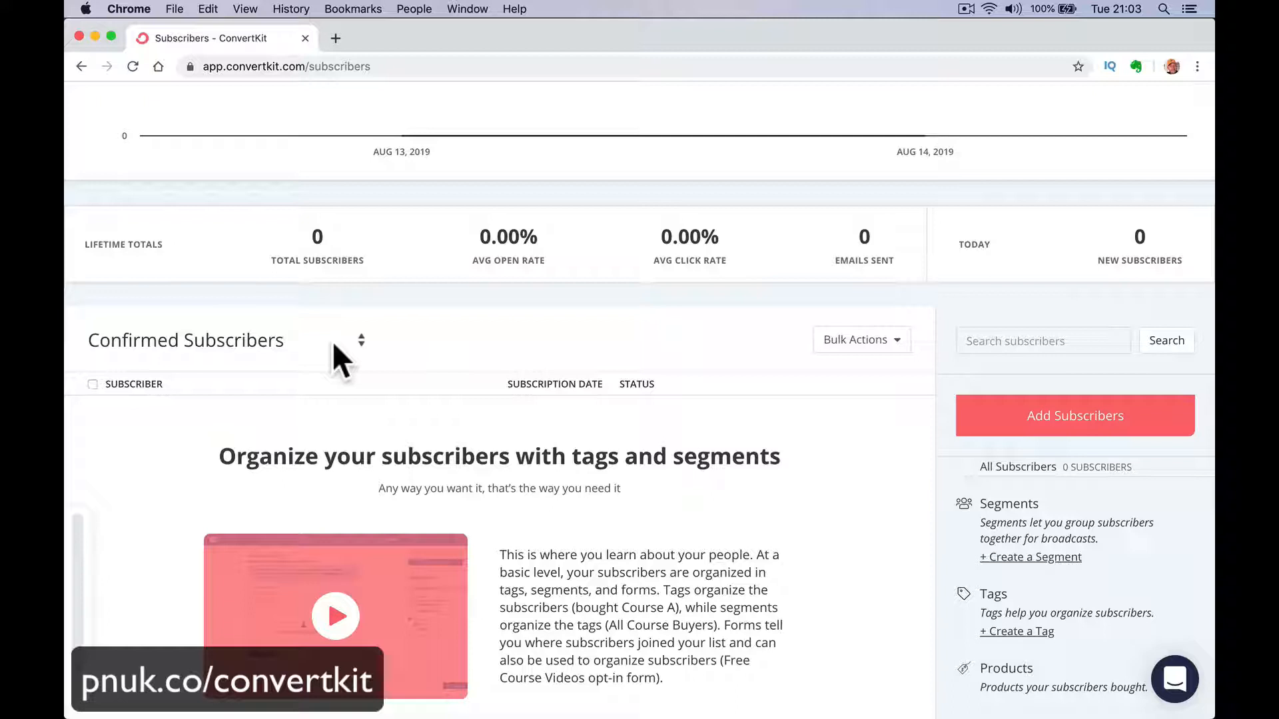
{"action": "left_click", "coordinate": [334, 345]}
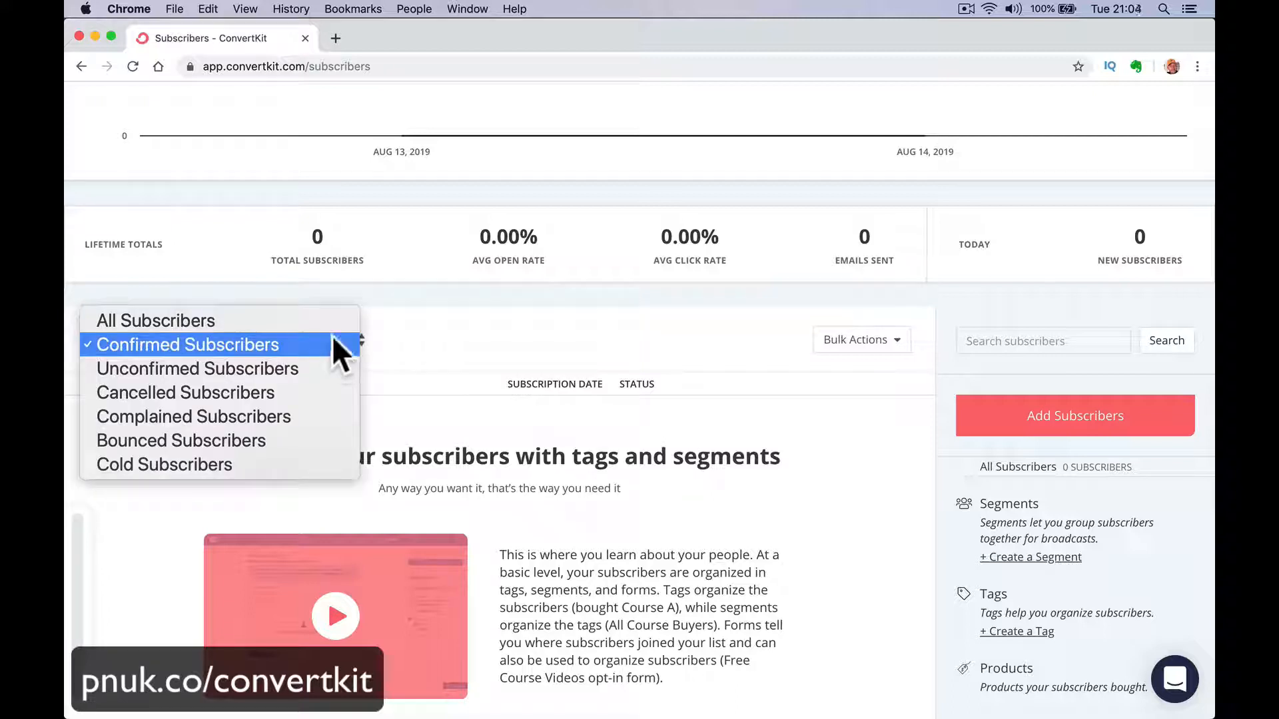
{"action": "left_click", "coordinate": [320, 369]}
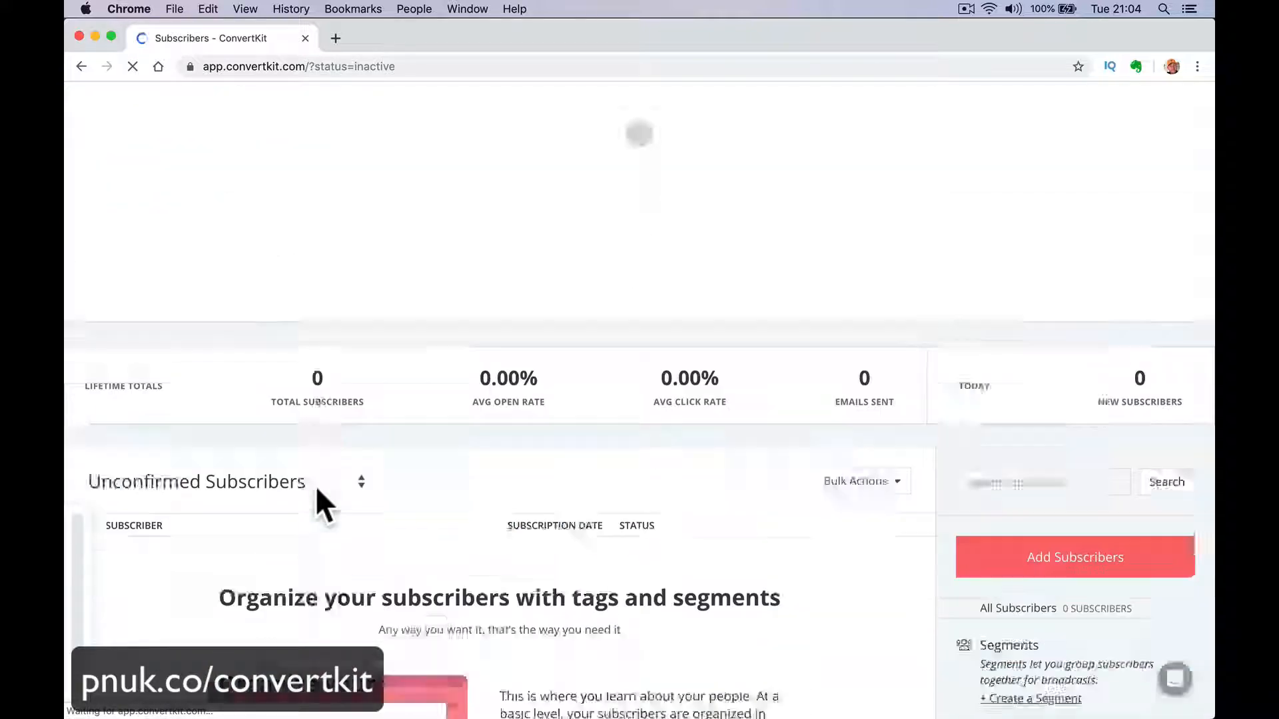
View the Cancelled Subscribers list, followed by the Complained Subscribers list.
{"action": "left_click", "coordinate": [343, 308]}
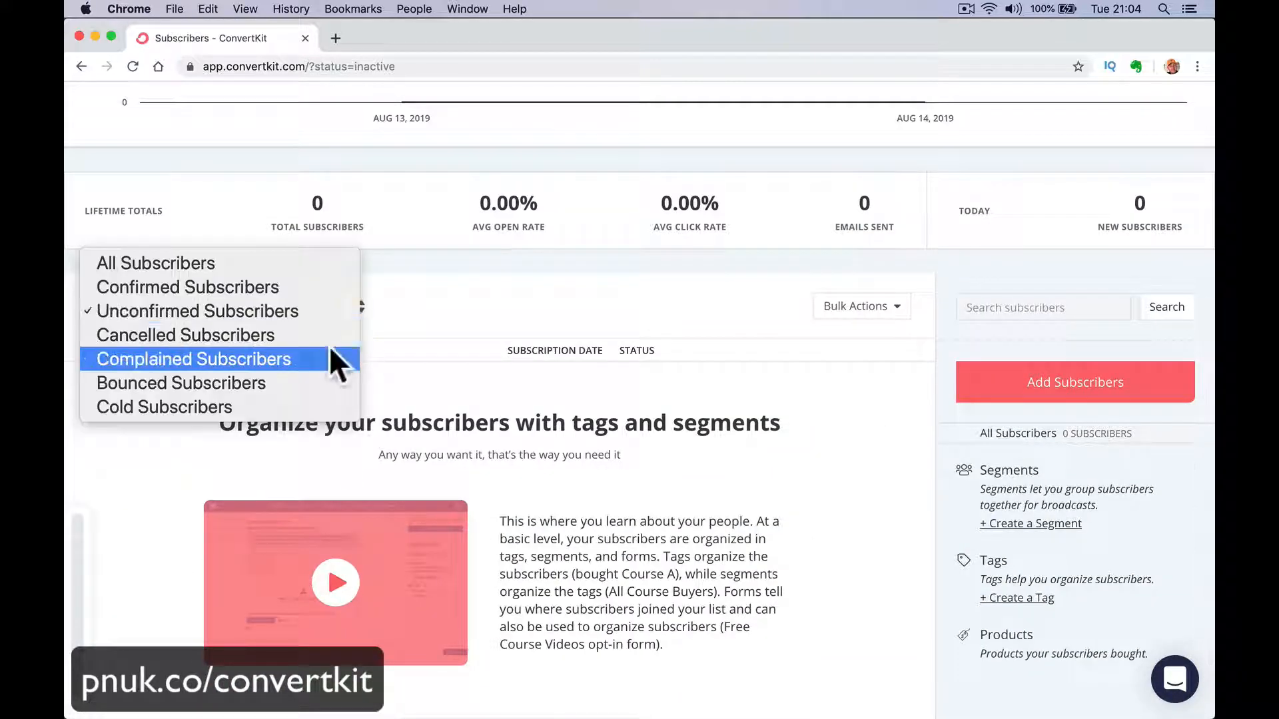
{"action": "left_click", "coordinate": [331, 335]}
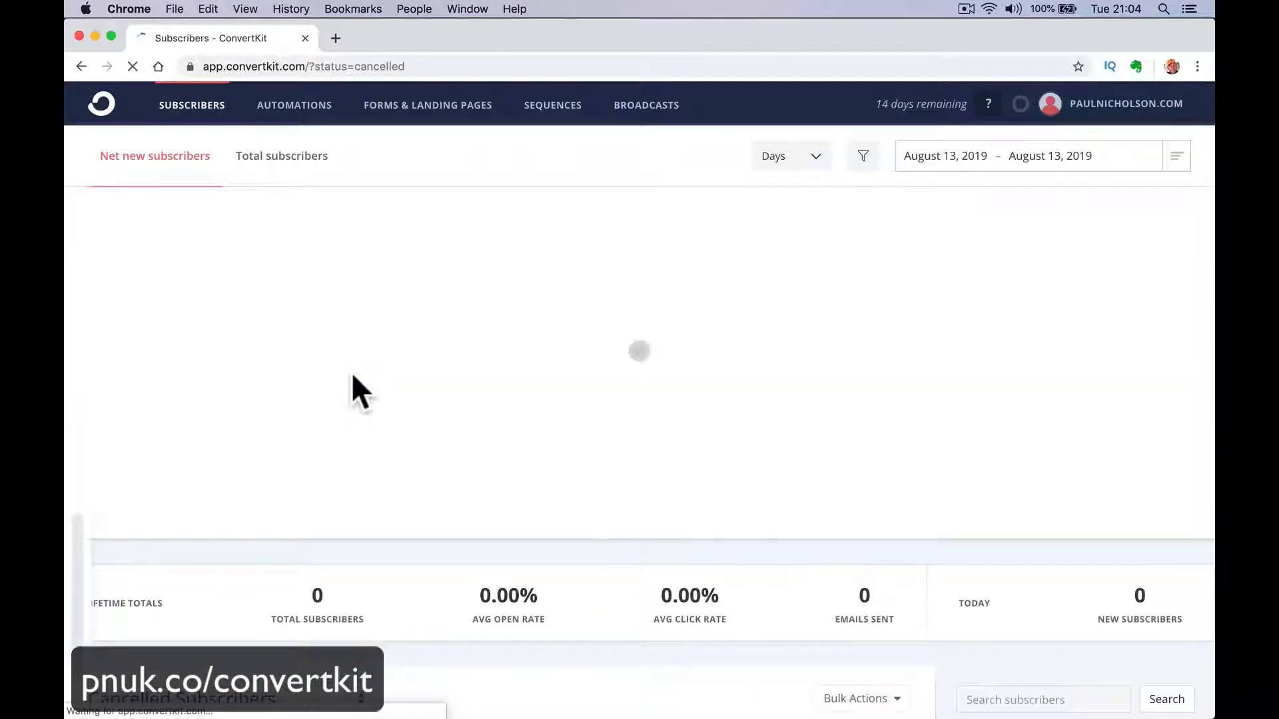
{"action": "scroll", "coordinate": [353, 359], "scroll_direction": "down", "scroll_amount": 5}
{"action": "left_click", "coordinate": [344, 239]}
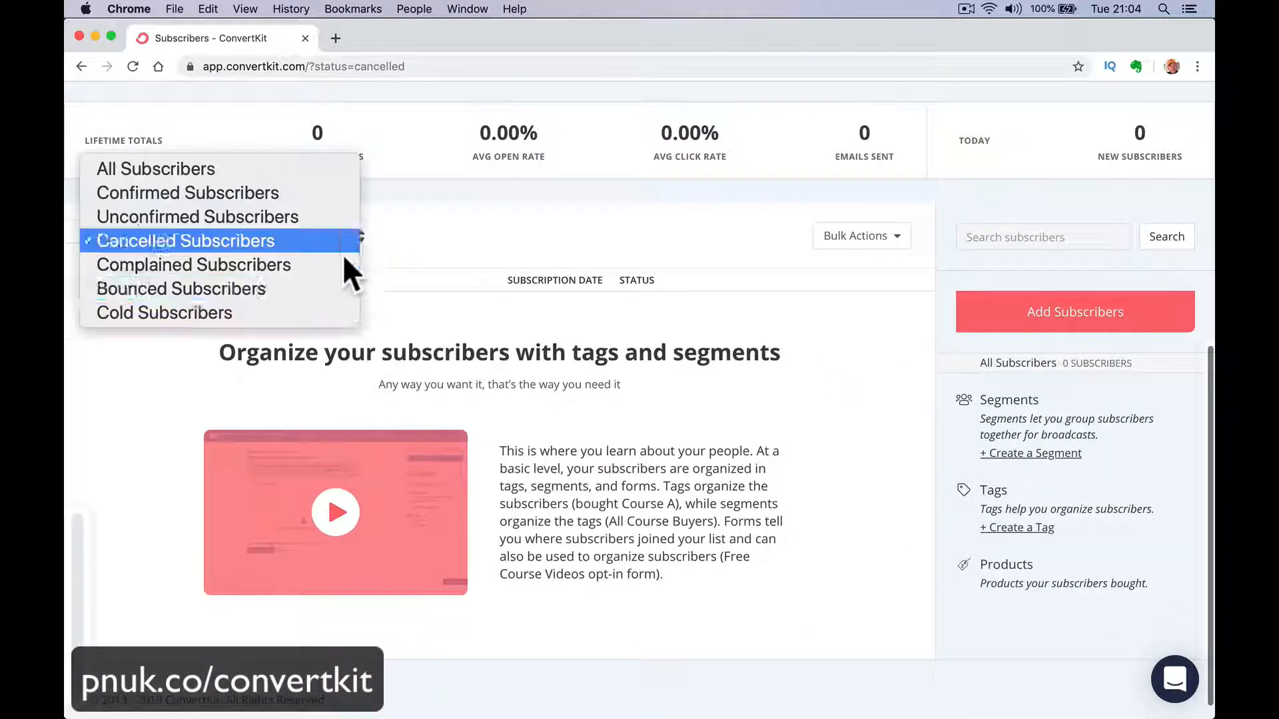
{"action": "left_click", "coordinate": [345, 267]}
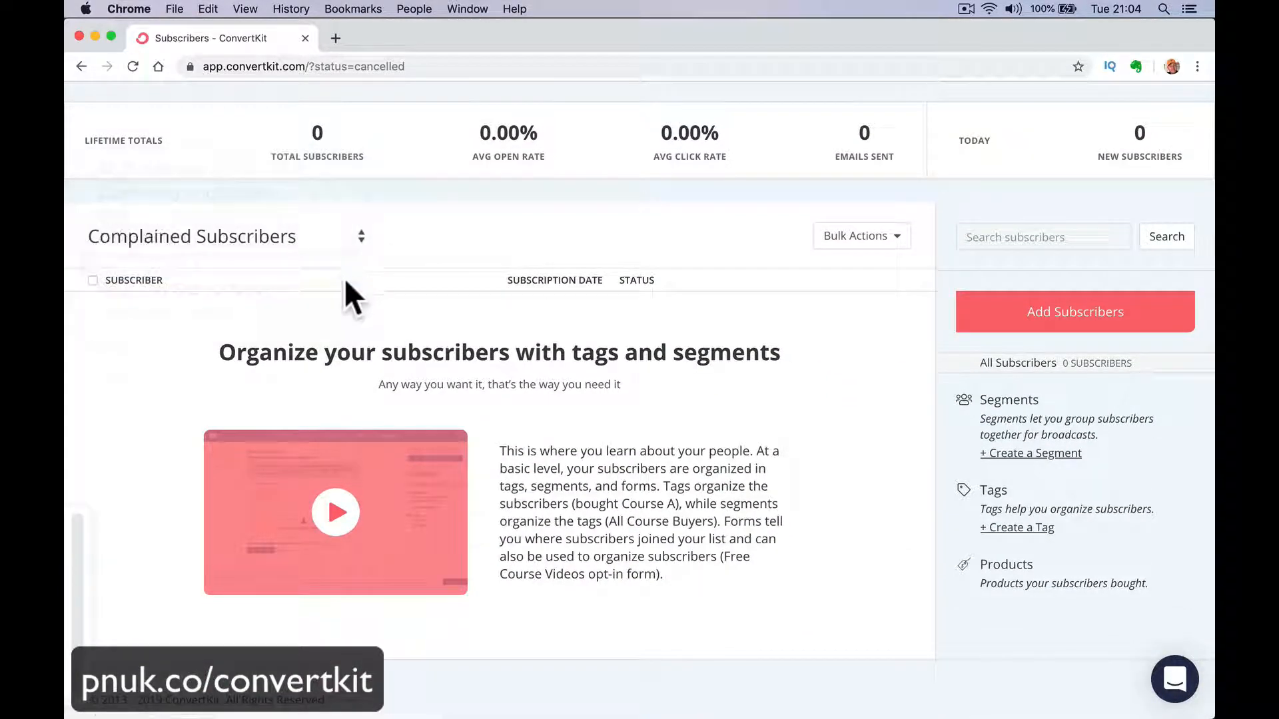
{"action": "scroll", "coordinate": [363, 336], "scroll_direction": "down", "scroll_amount": 7}
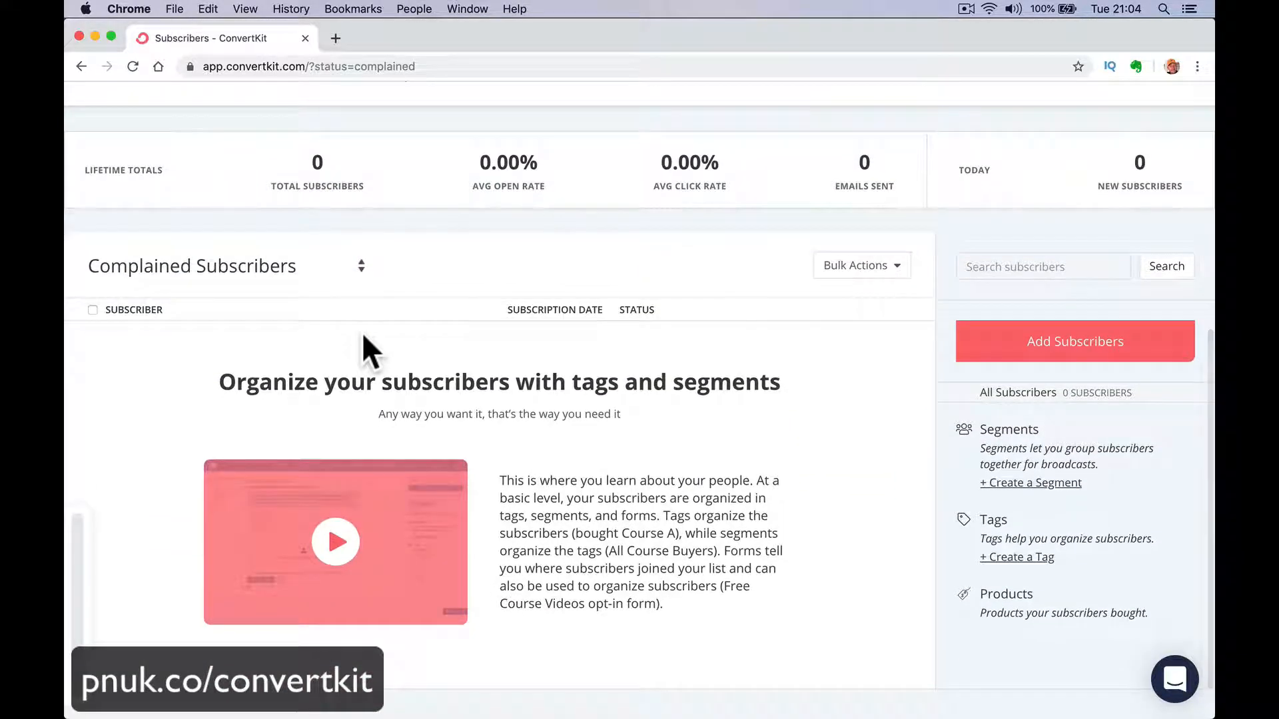
View the Bounced Subscribers list, followed by the Cold Subscribers list.
{"action": "left_click", "coordinate": [342, 266]}
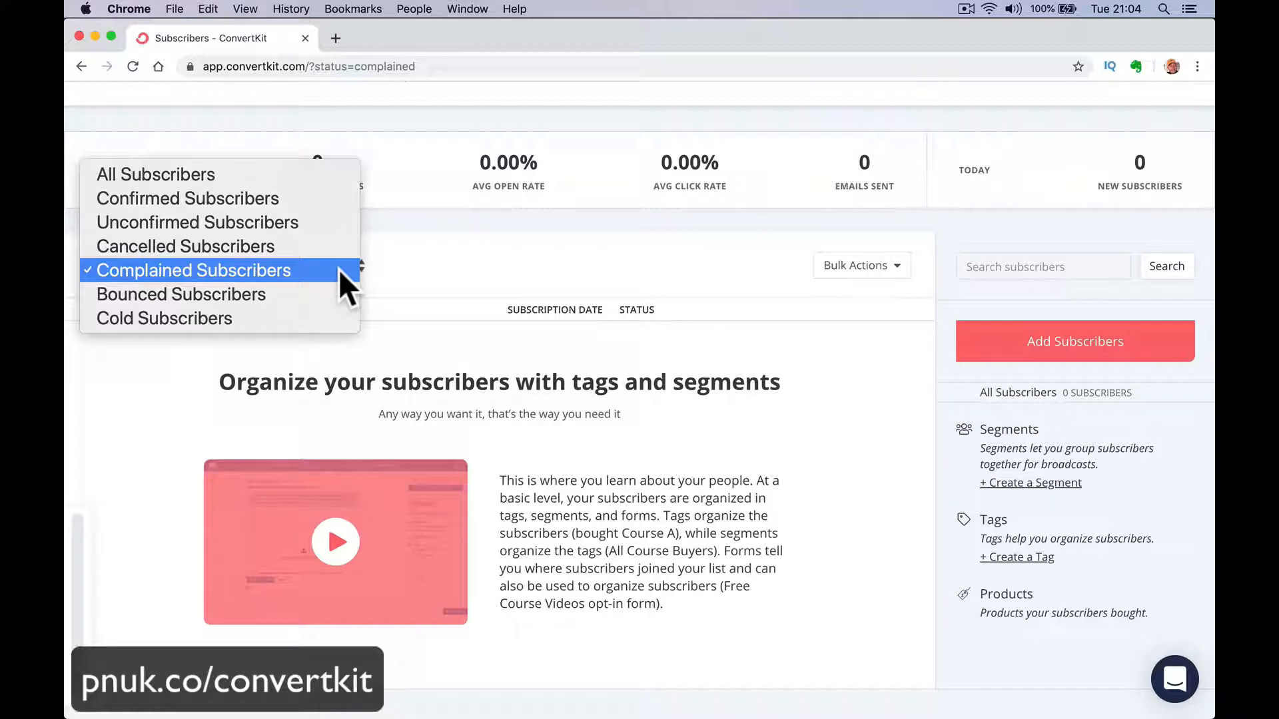
{"action": "left_click", "coordinate": [335, 291]}
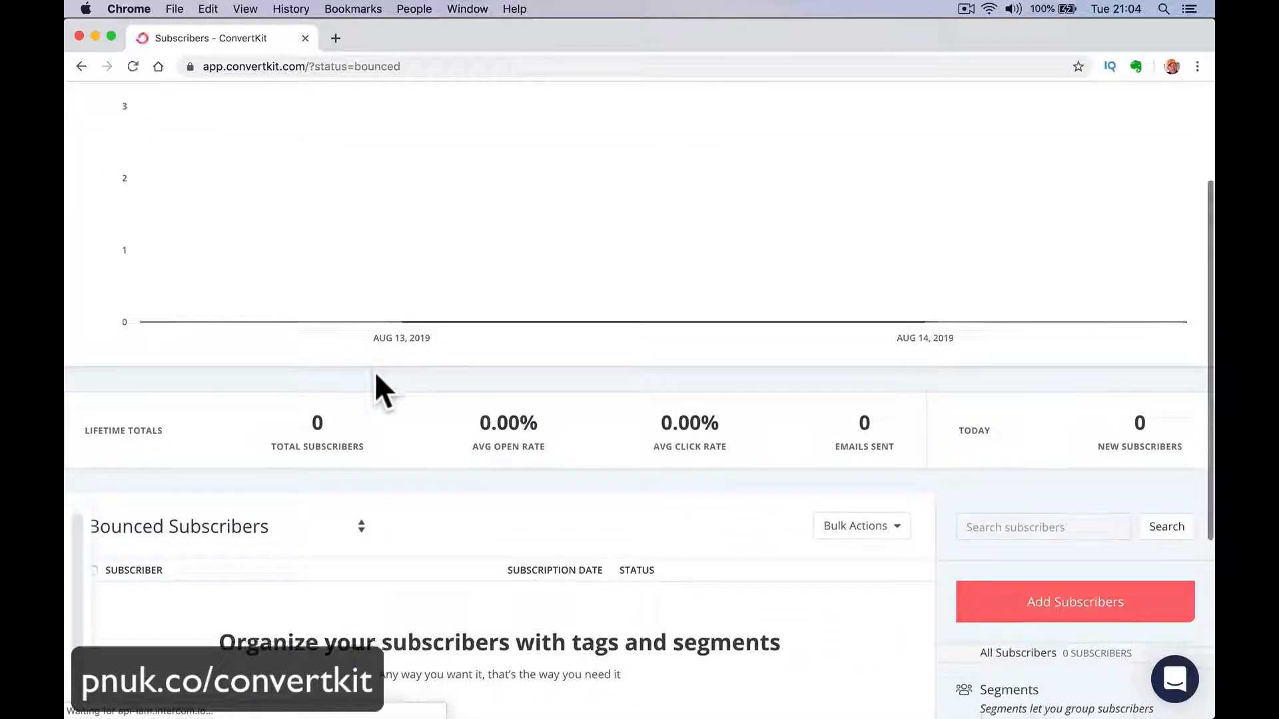
{"action": "scroll", "coordinate": [375, 373], "scroll_direction": "down", "scroll_amount": 1}
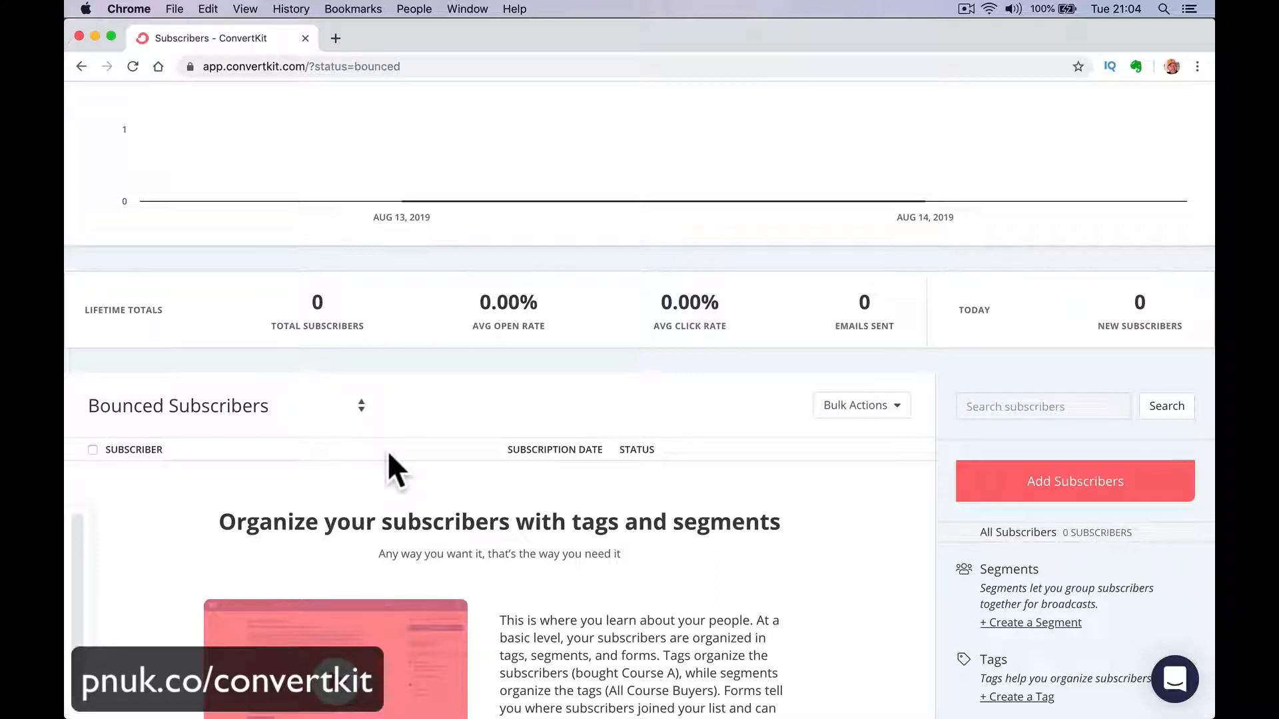
{"action": "left_click", "coordinate": [358, 413]}
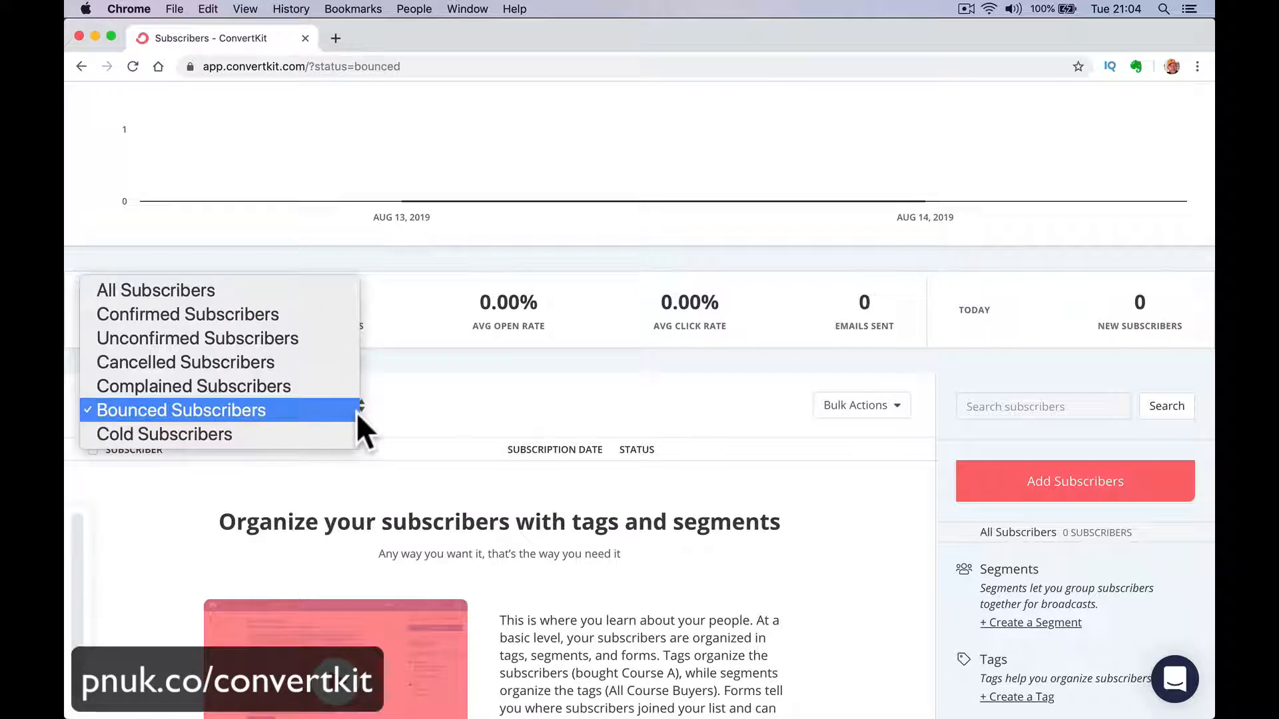
{"action": "left_click", "coordinate": [348, 436]}
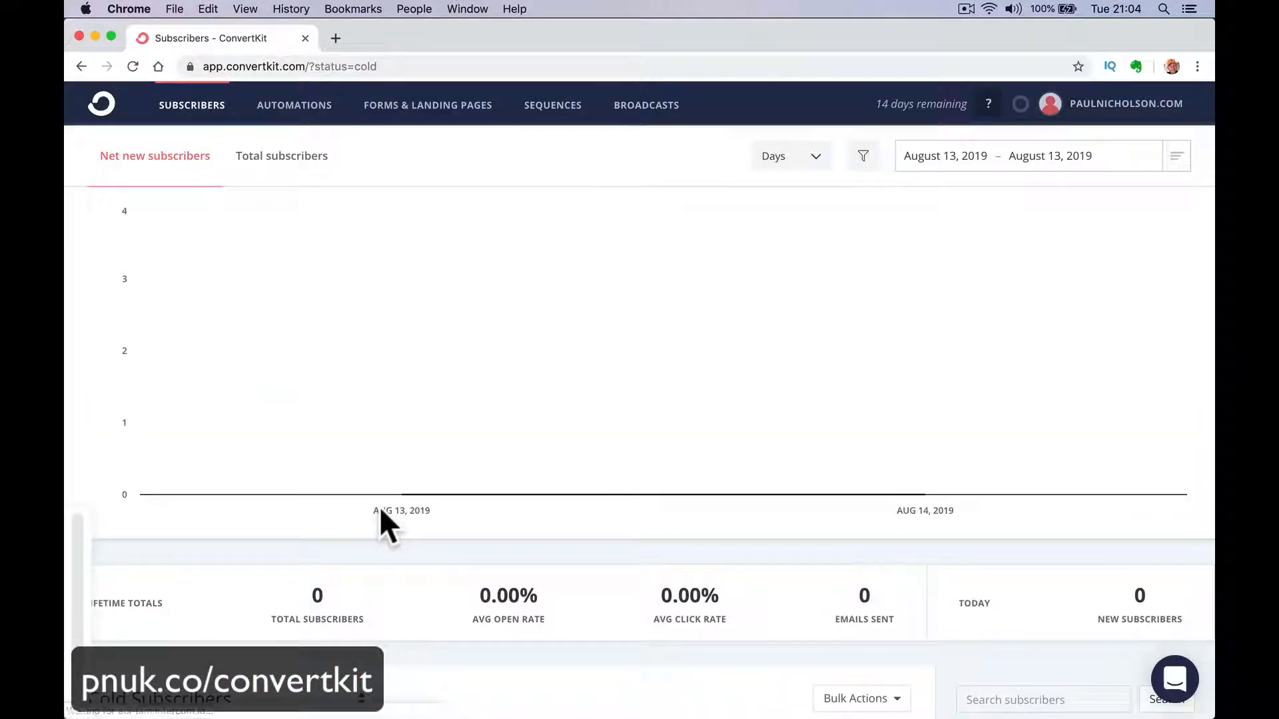
{"action": "scroll", "coordinate": [378, 506], "scroll_direction": "down", "scroll_amount": 1}
{"action": "scroll", "coordinate": [378, 506], "scroll_direction": "down", "scroll_amount": 5}
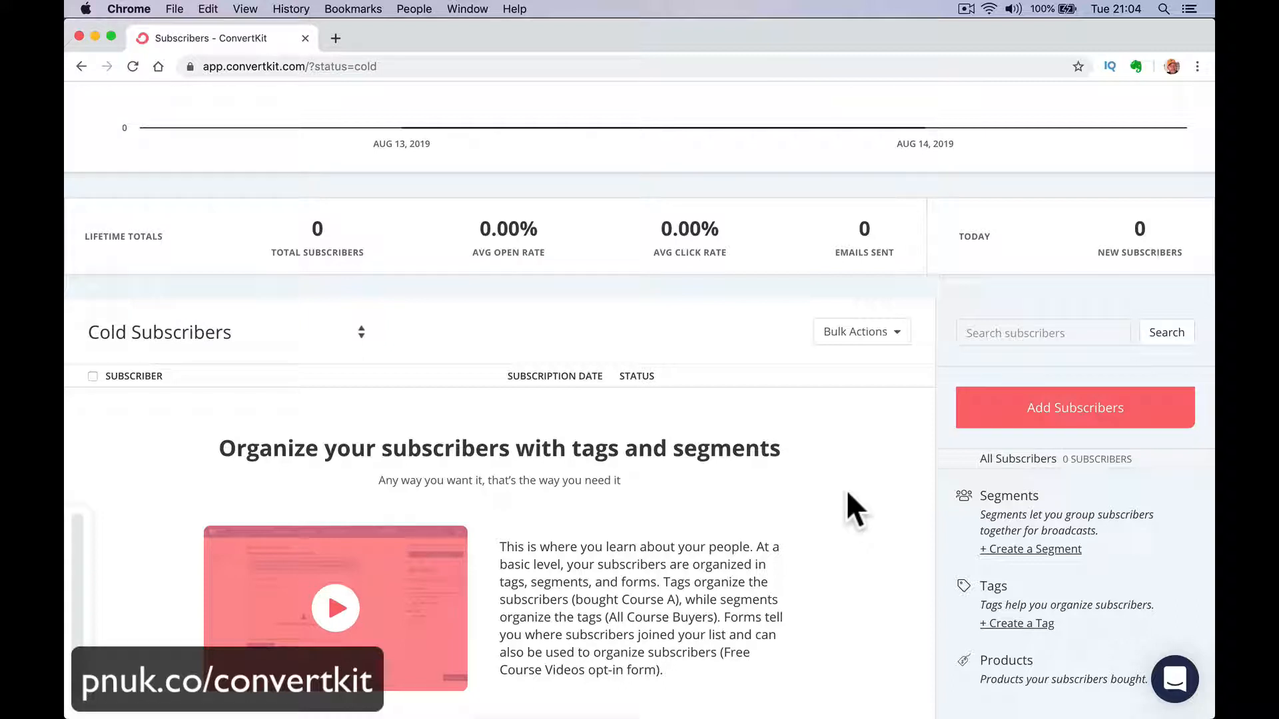
Switch the subscriber list back to Bounced Subscribers and return it to Cold Subscribers for comparison.
{"action": "left_click", "coordinate": [348, 330]}
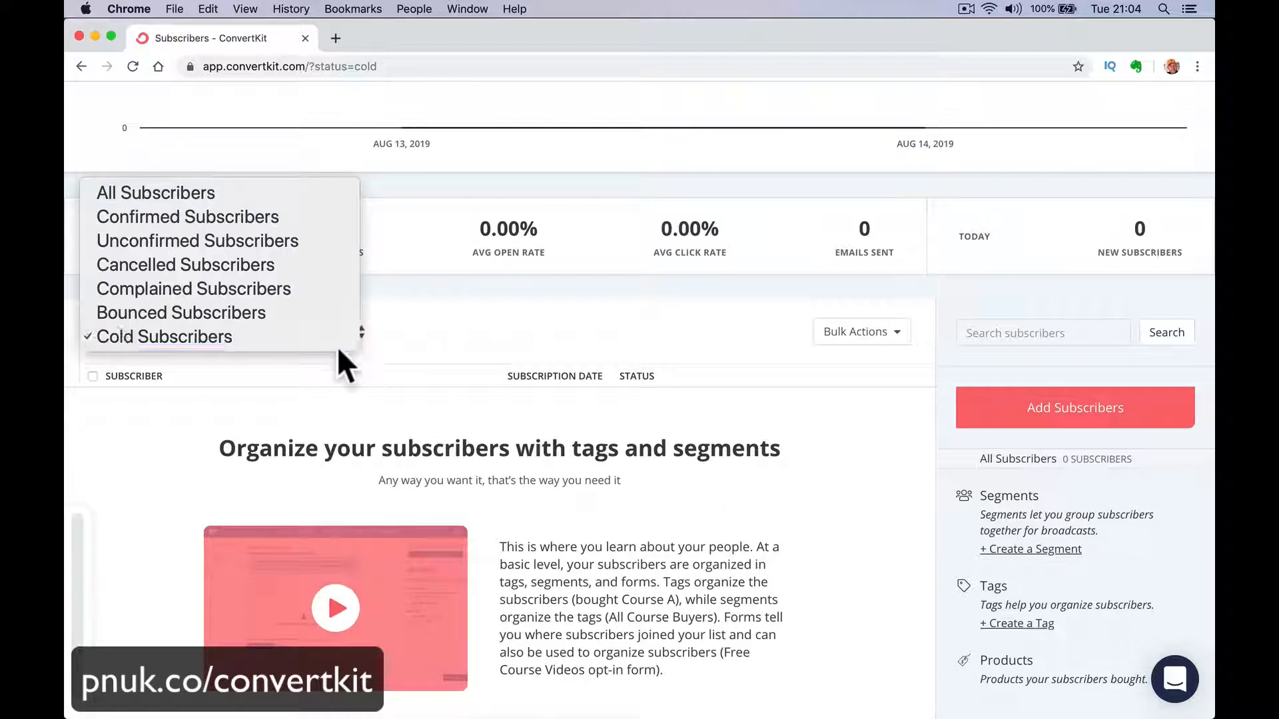
{"action": "left_click", "coordinate": [334, 312]}
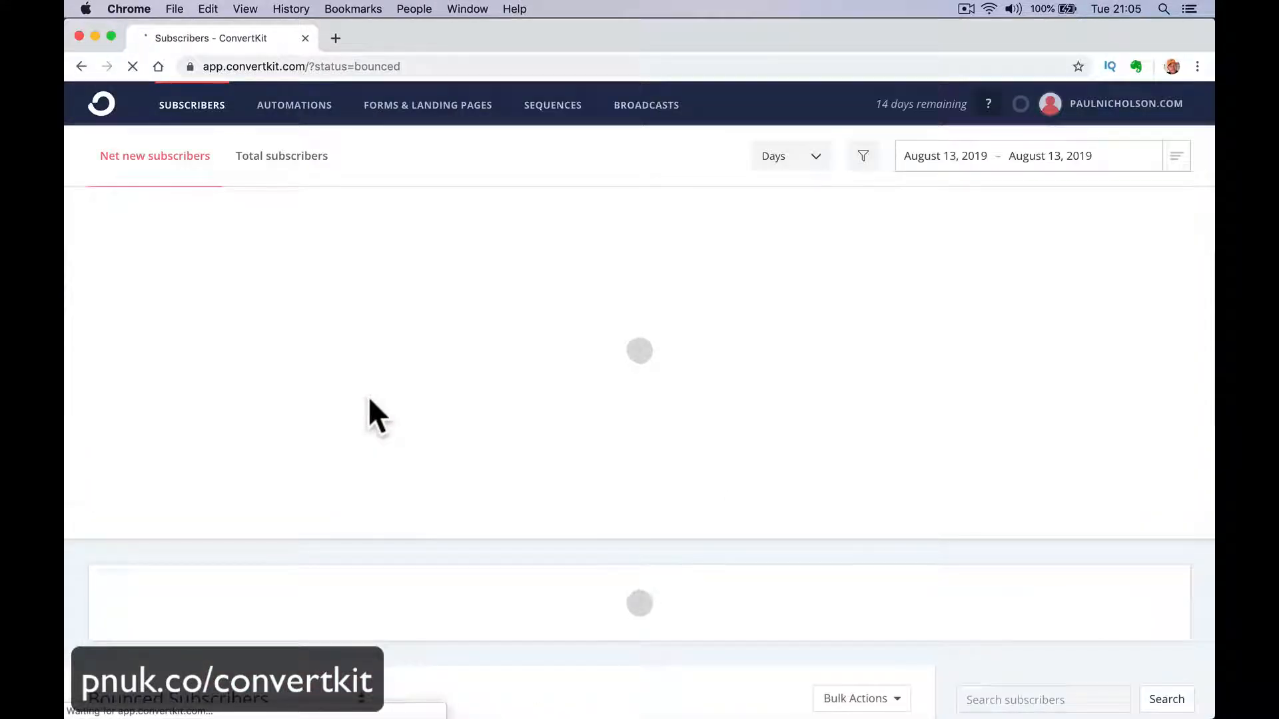
{"action": "scroll", "coordinate": [369, 397], "scroll_direction": "down", "scroll_amount": 4}
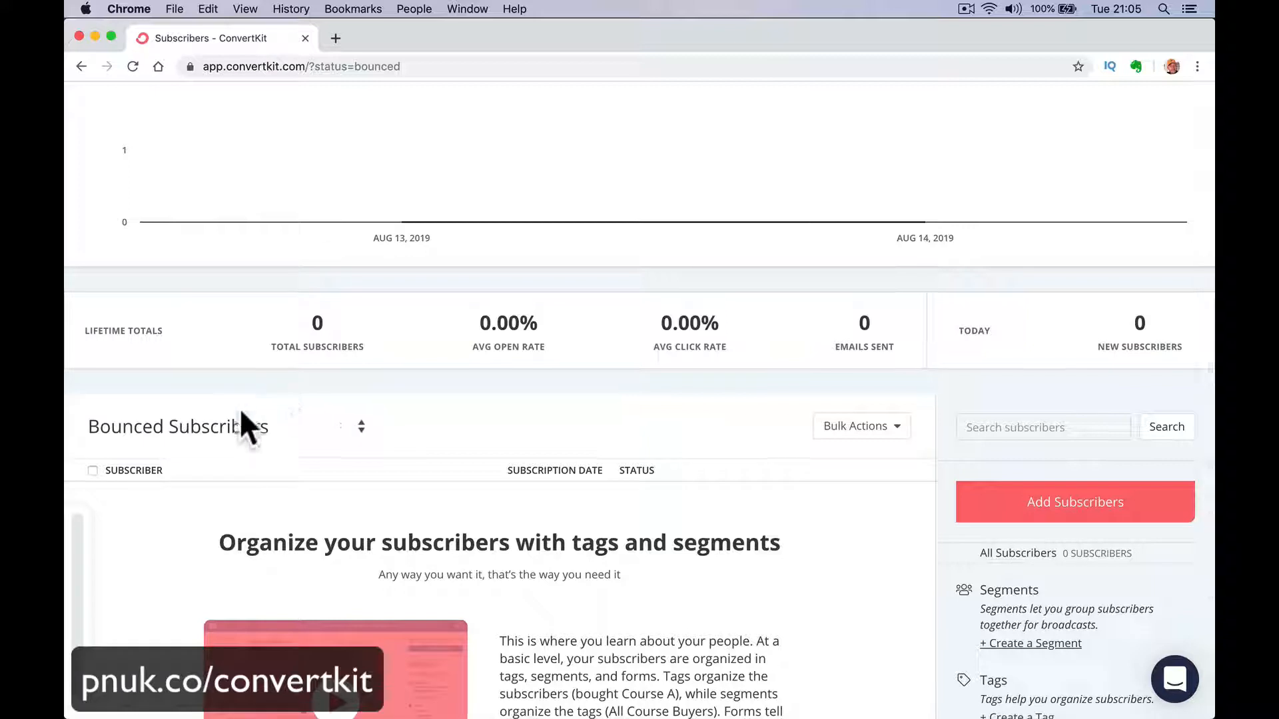
{"action": "left_click", "coordinate": [242, 427]}
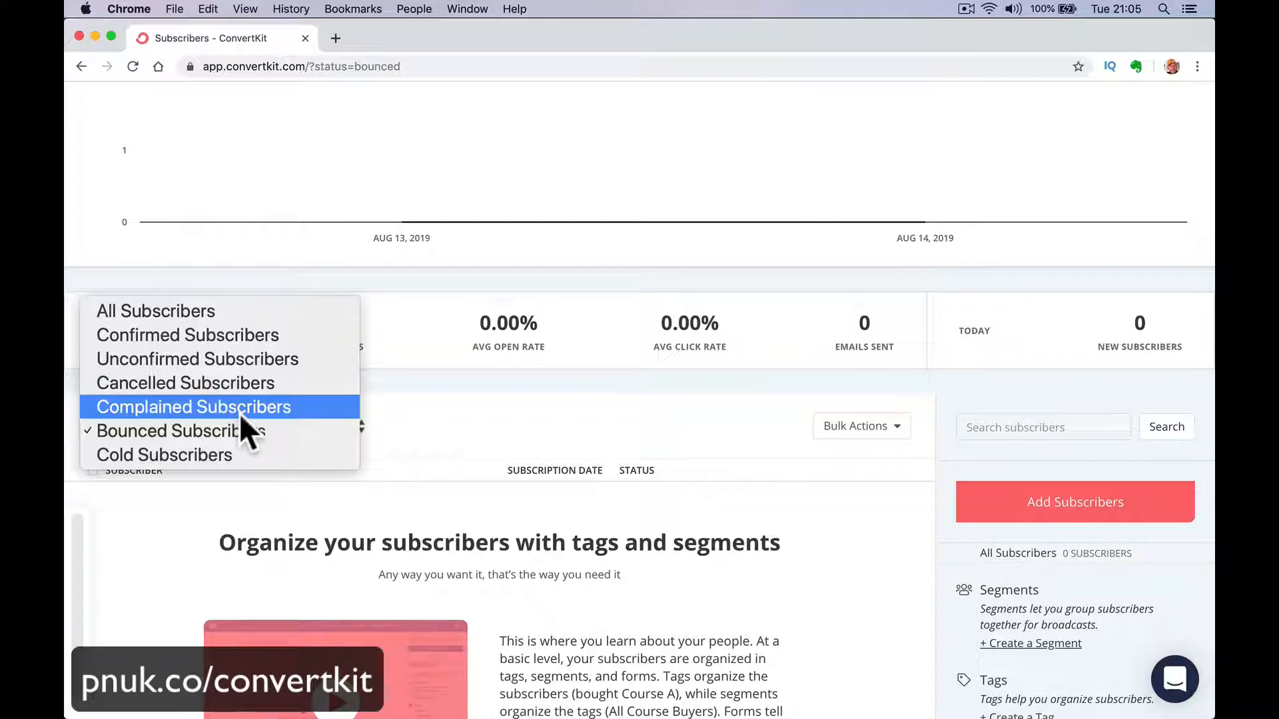
{"action": "left_click", "coordinate": [265, 465]}
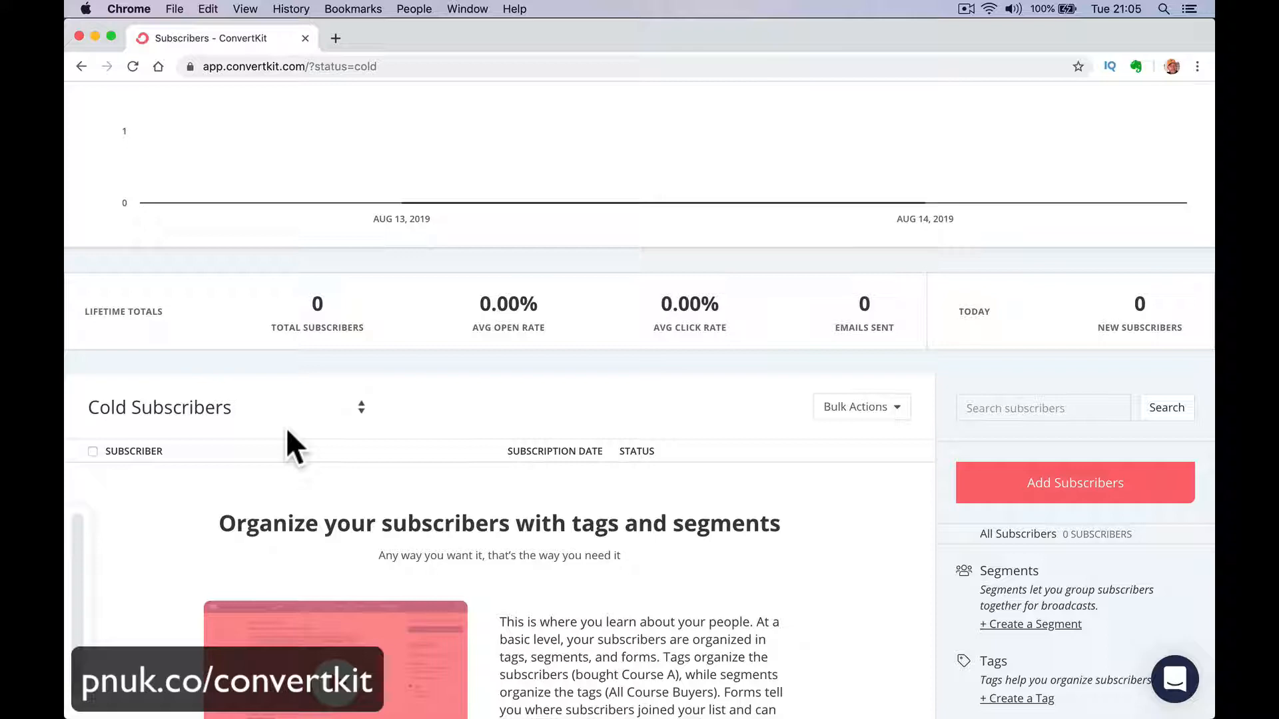
Open the Automations page and dismiss the Visual Automations introduction to view the overview.
{"action": "scroll", "coordinate": [285, 426], "scroll_direction": "up", "scroll_amount": 5}
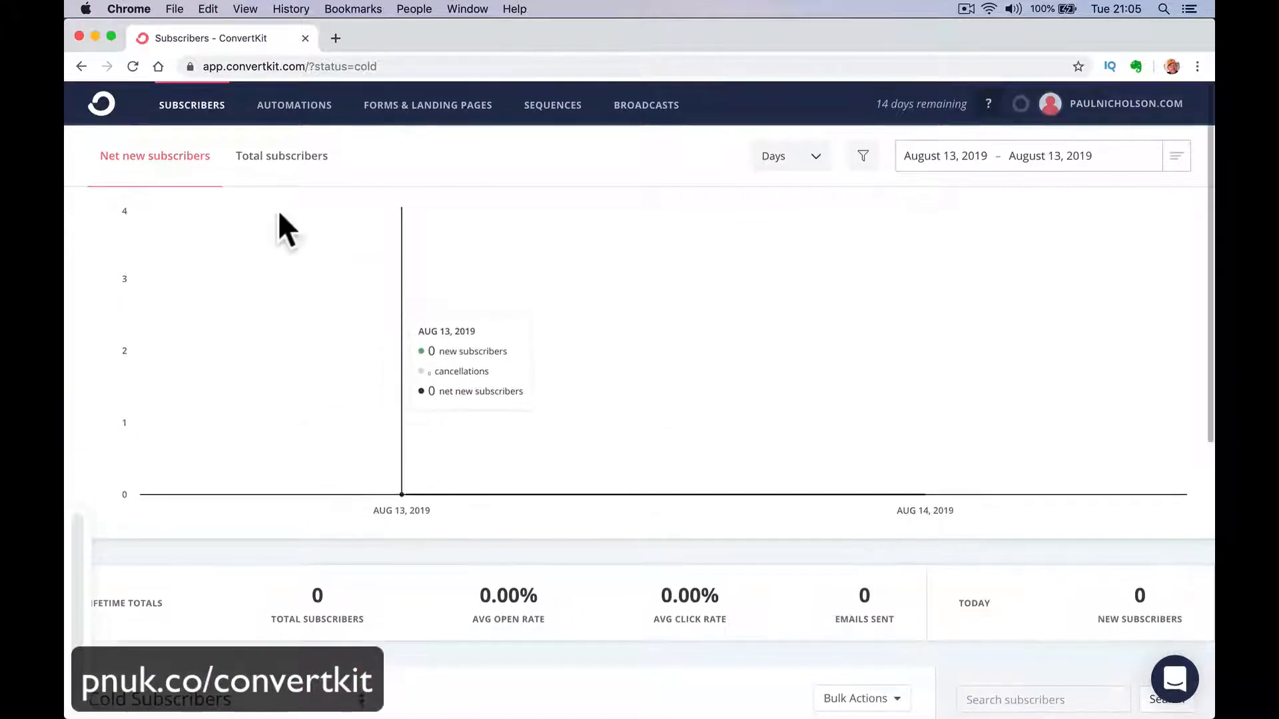
{"action": "left_click", "coordinate": [291, 113]}
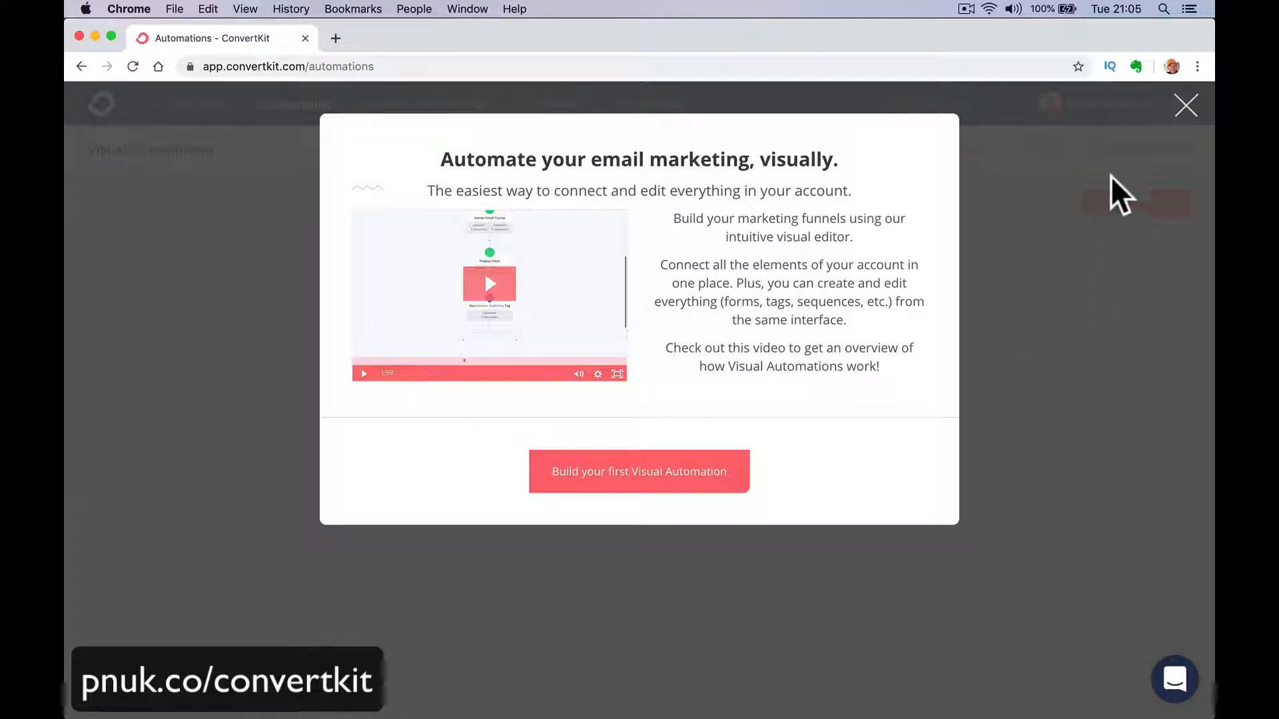
{"action": "left_click", "coordinate": [1184, 109]}
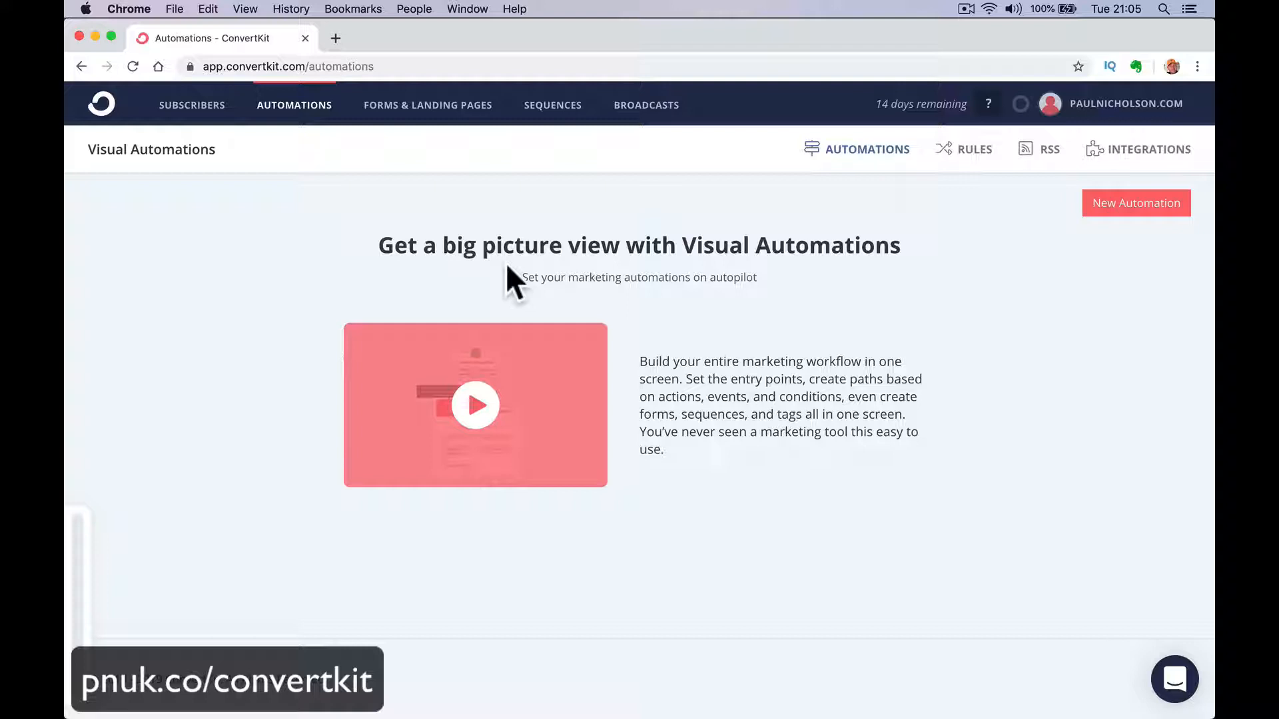
{"action": "left_click", "coordinate": [551, 113]}
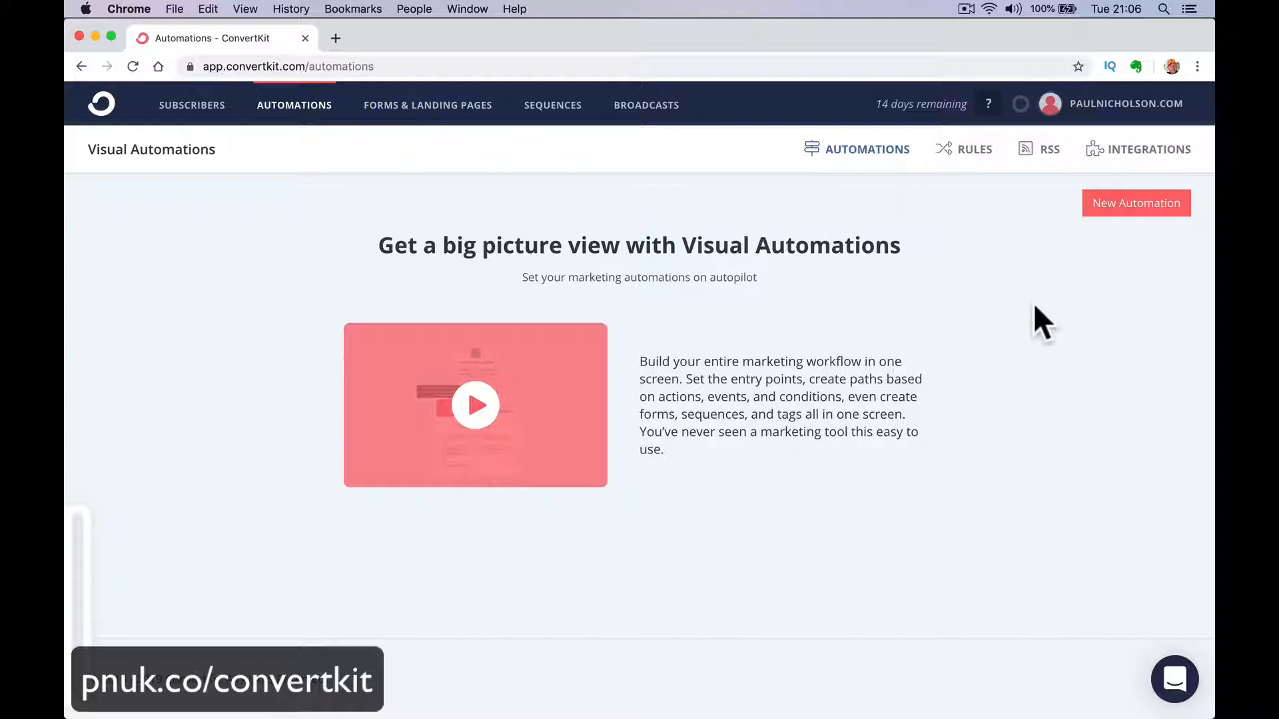
Open the automation rules, start a new rule, and review its available triggers and actions.
{"action": "left_click", "coordinate": [953, 161]}
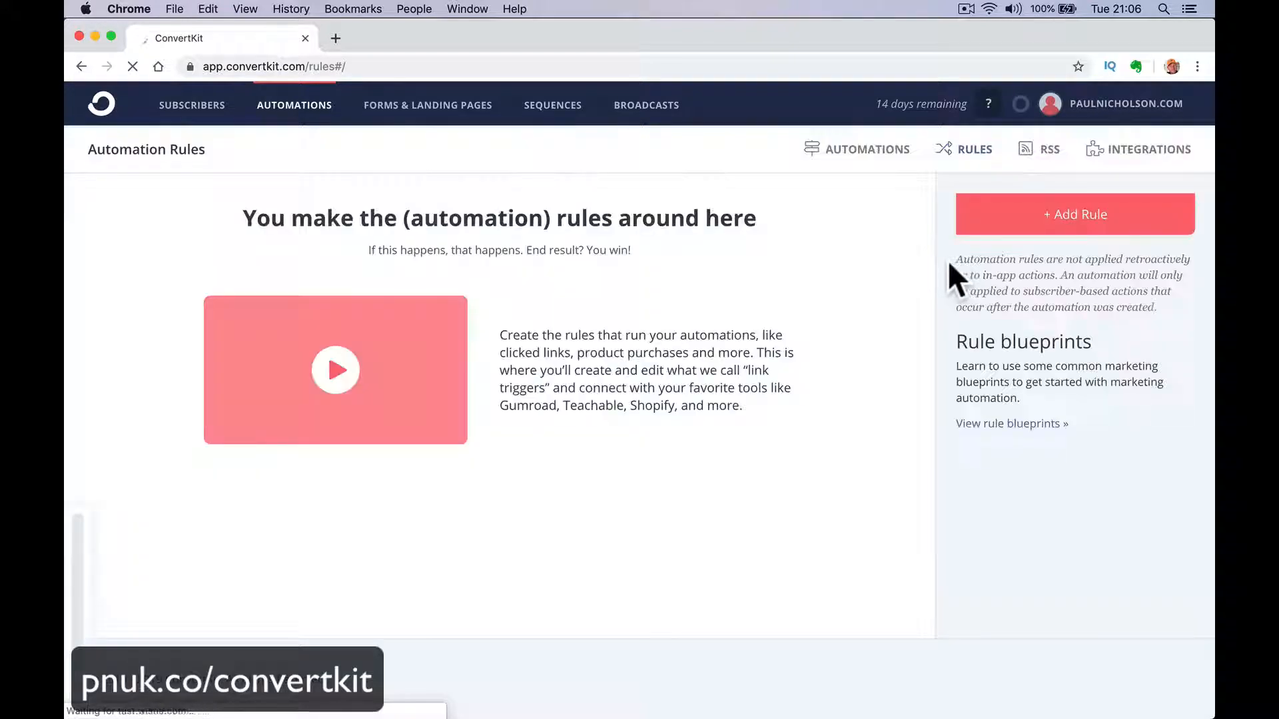
{"action": "left_click", "coordinate": [978, 219]}
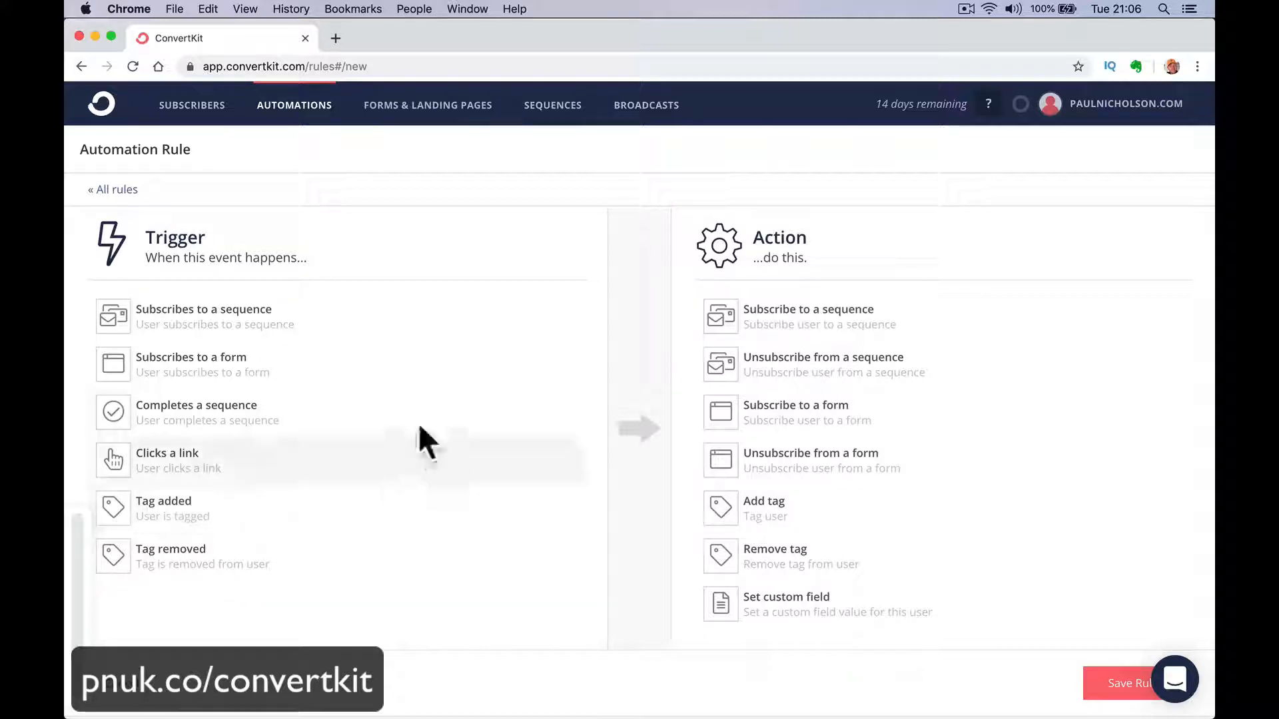
{"action": "scroll", "coordinate": [423, 567], "scroll_direction": "down", "scroll_amount": 2}
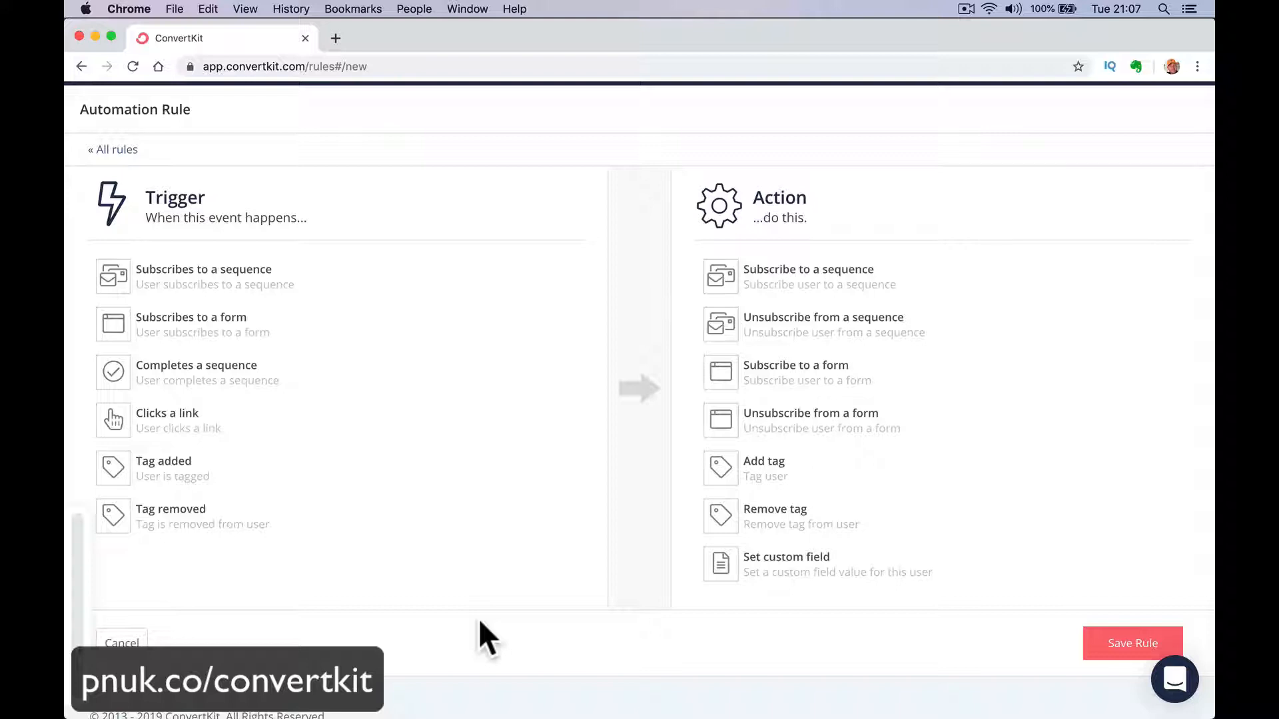
{"action": "scroll", "coordinate": [479, 618], "scroll_direction": "up", "scroll_amount": 2}
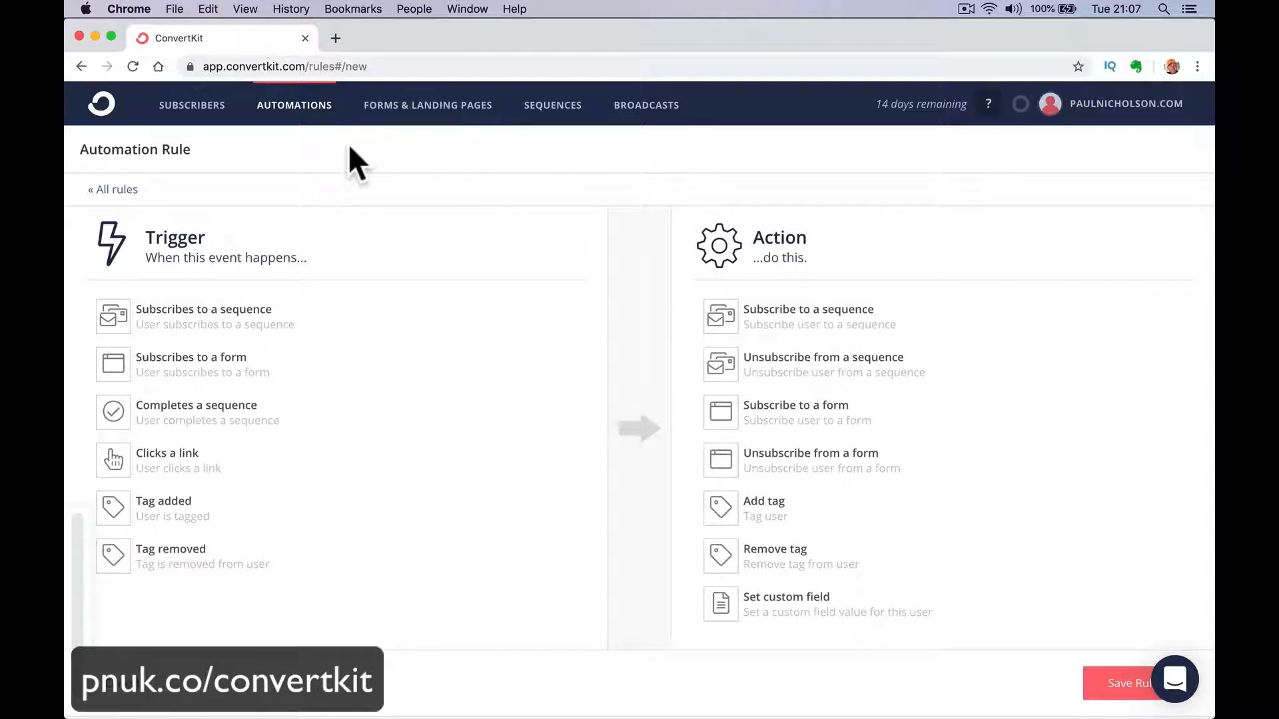
Start a new RSS feed in the automations area, enter the blog's feed URL, and check the feed.
{"action": "left_click", "coordinate": [307, 107]}
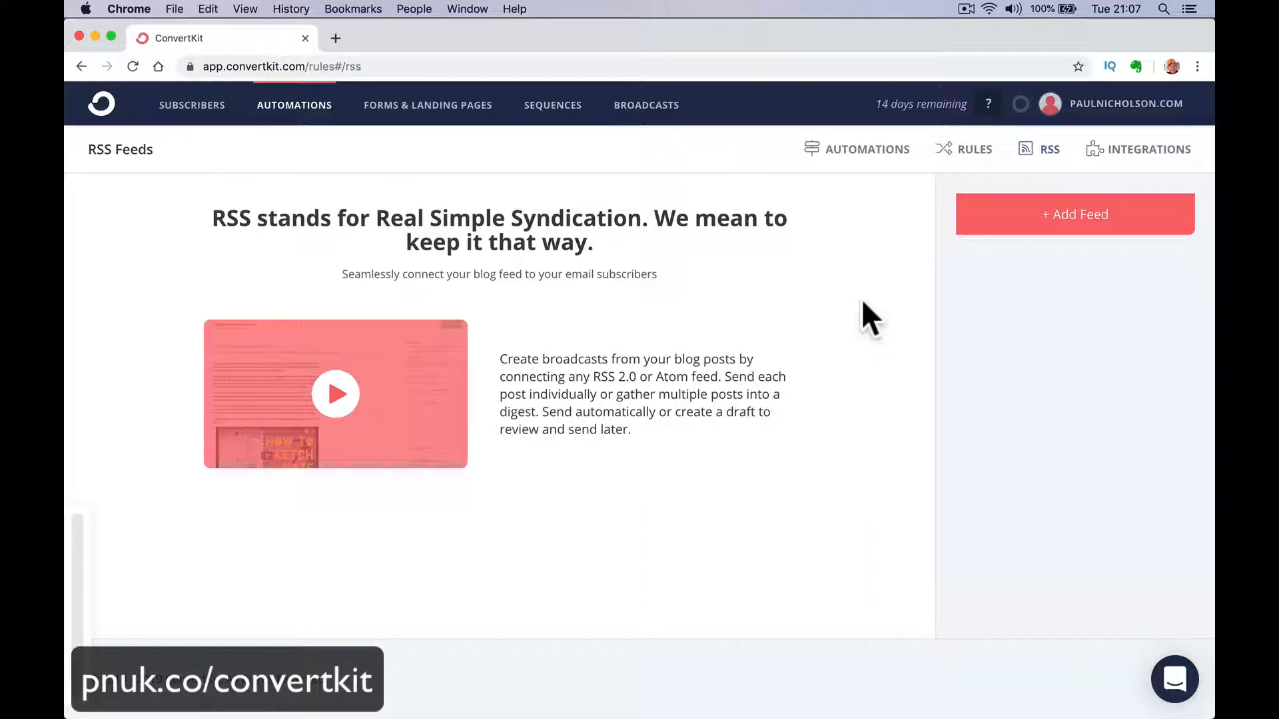
{"action": "left_click", "coordinate": [1006, 230]}
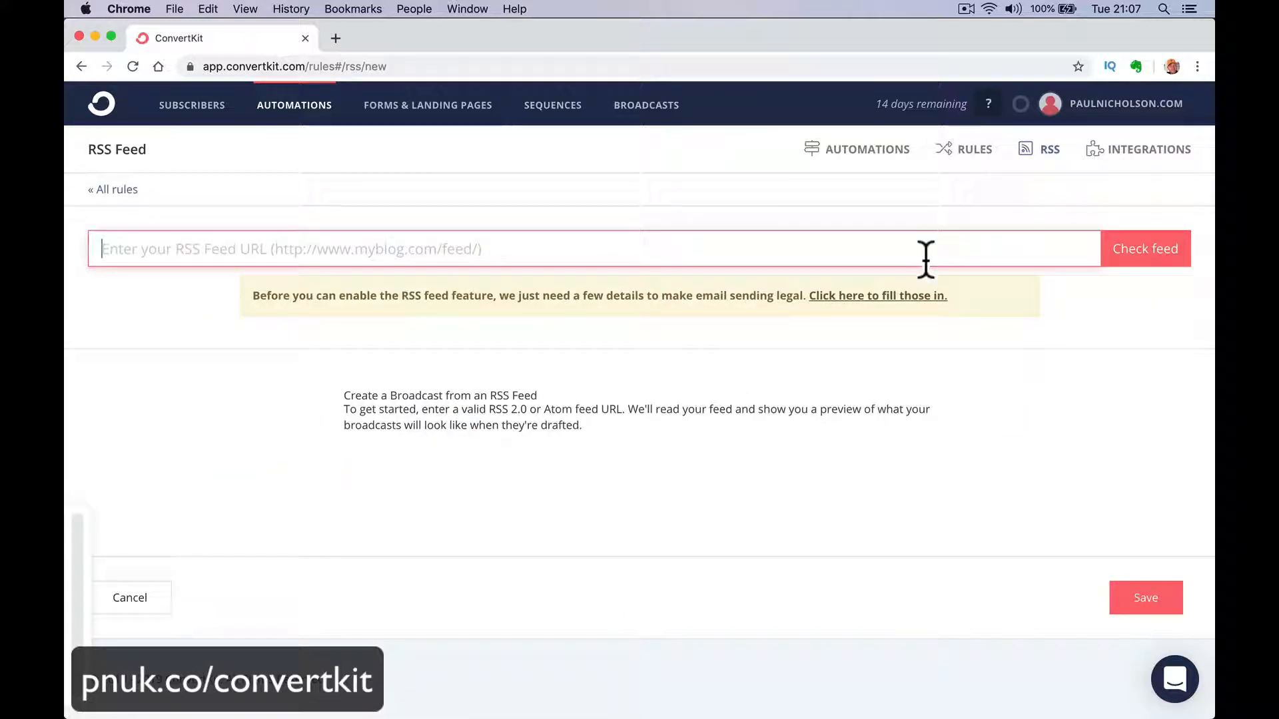
{"action": "type", "text": "p"}
{"action": "key", "text": "BackSpace"}
{"action": "type", "text": "http"}
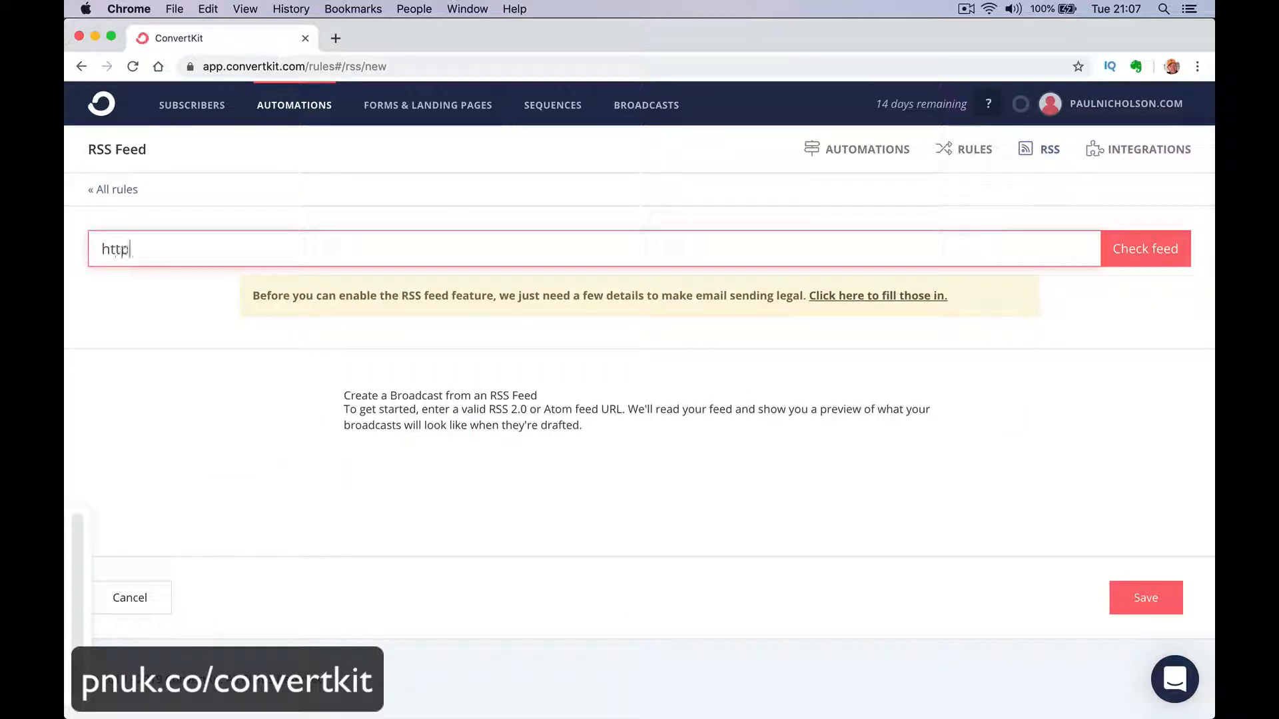
{"action": "type", "text": "s://pauln"}
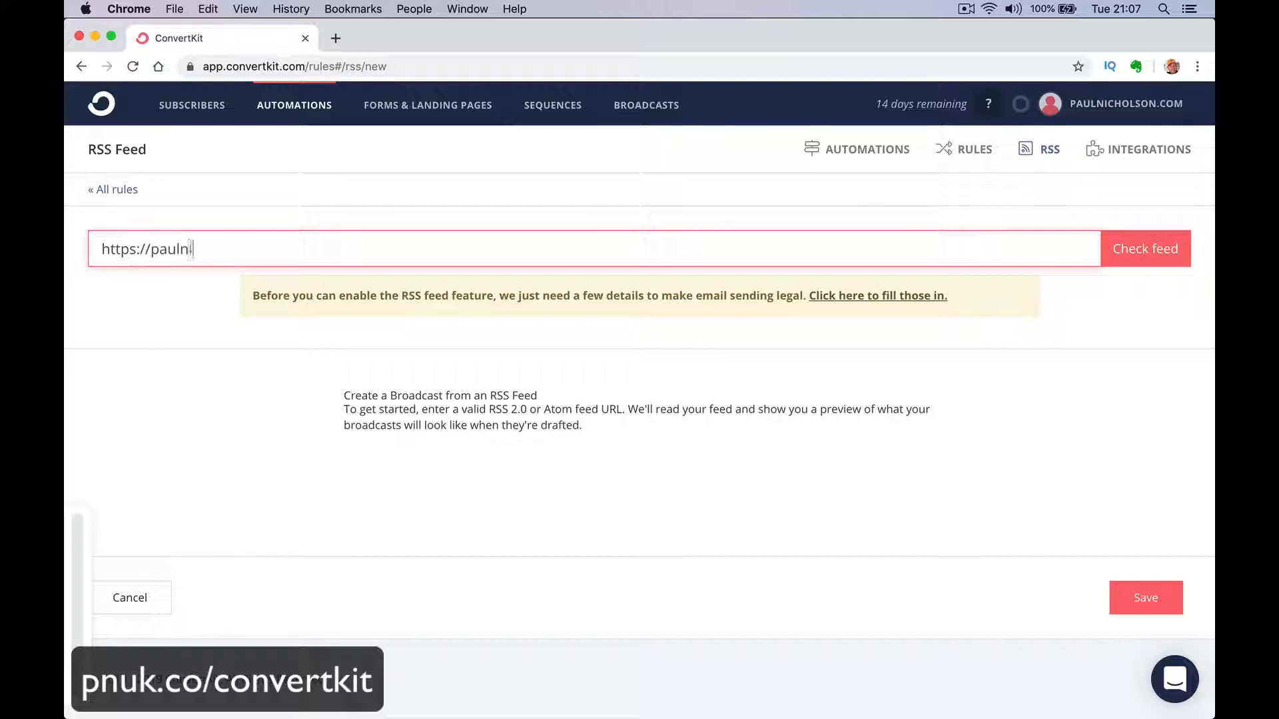
{"action": "type", "text": "icholson.com/feed"}
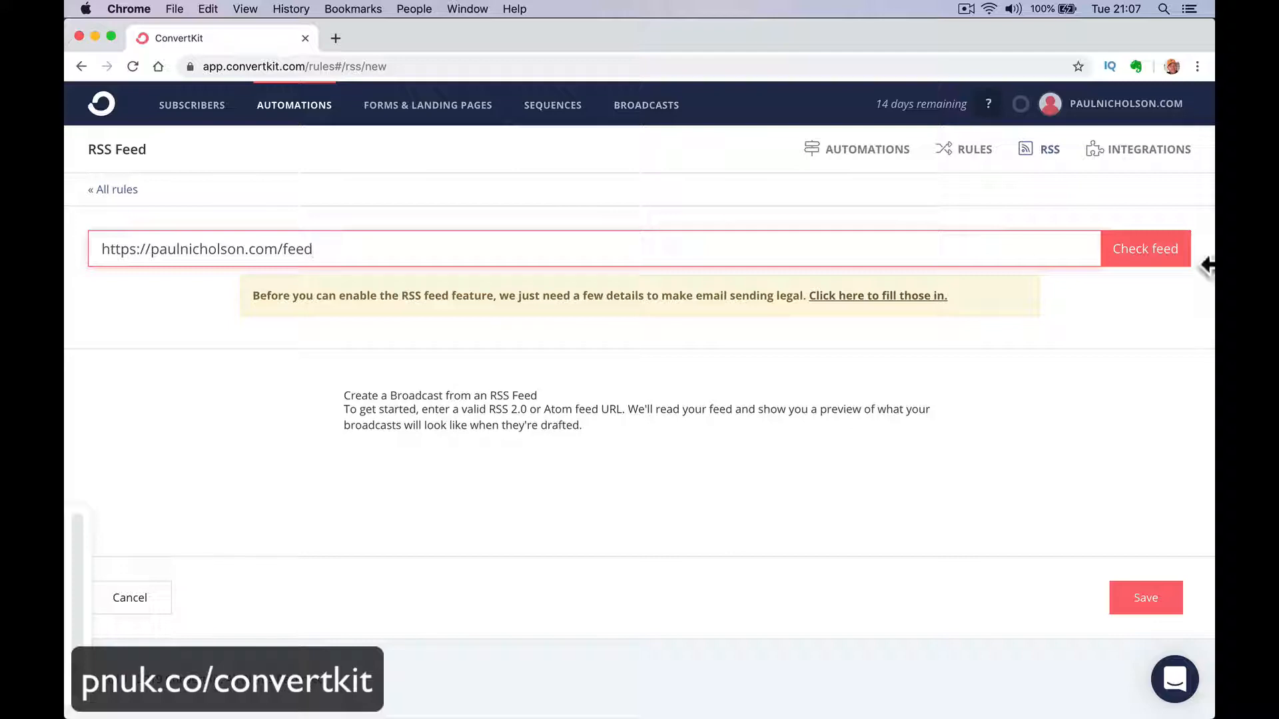
{"action": "left_click", "coordinate": [1142, 248]}
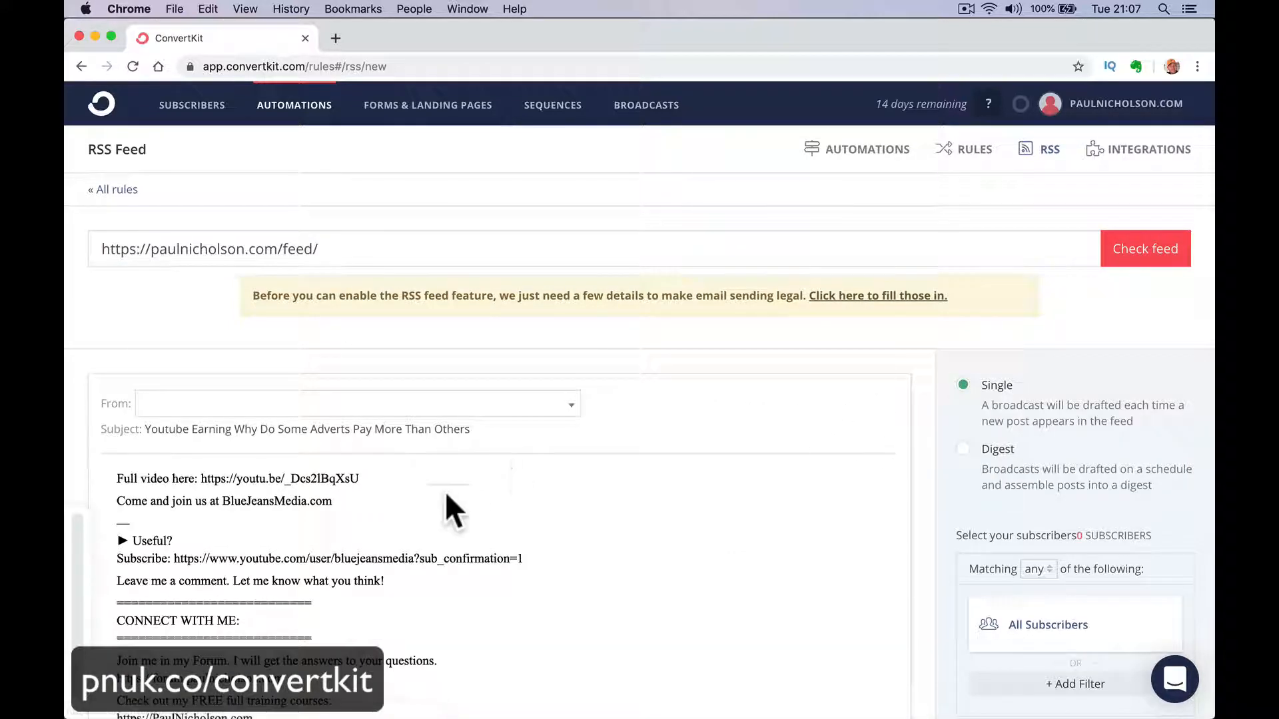
Review the single-post broadcast preview generated from the feed, along with its subscriber, template and sending options.
{"action": "scroll", "coordinate": [142, 546], "scroll_direction": "down", "scroll_amount": 5}
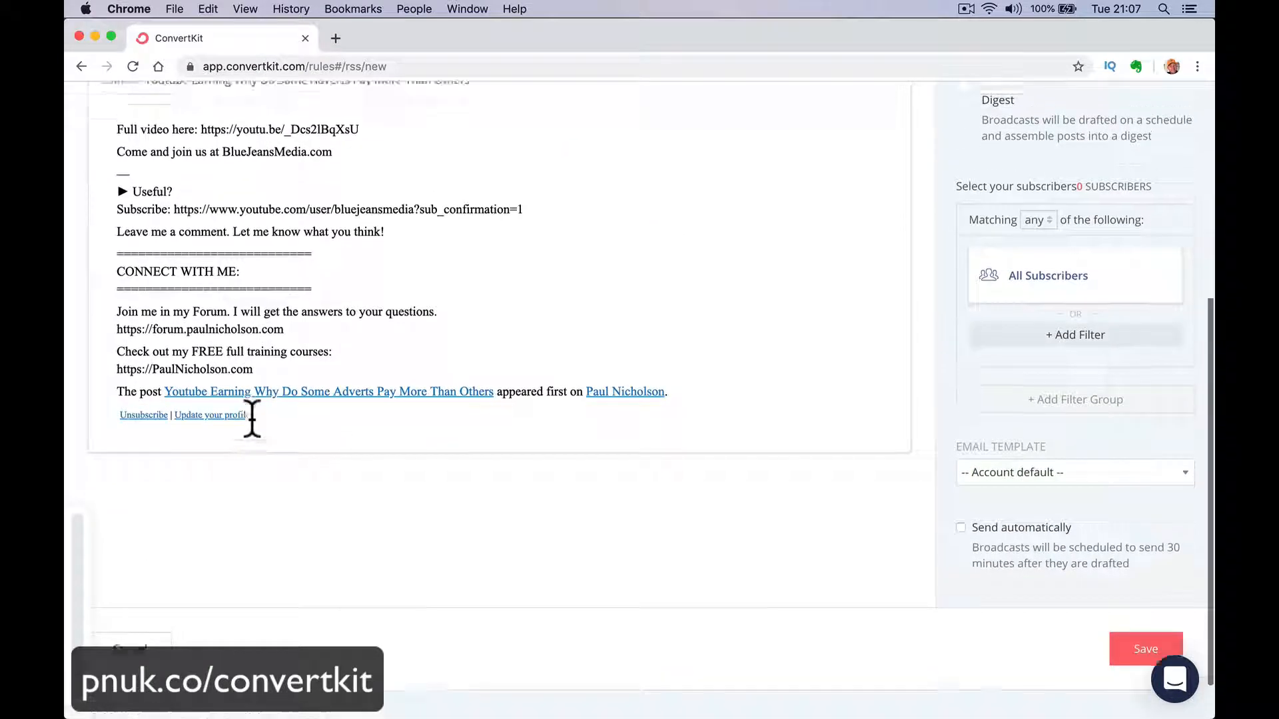
{"action": "scroll", "coordinate": [252, 420], "scroll_direction": "up", "scroll_amount": 2}
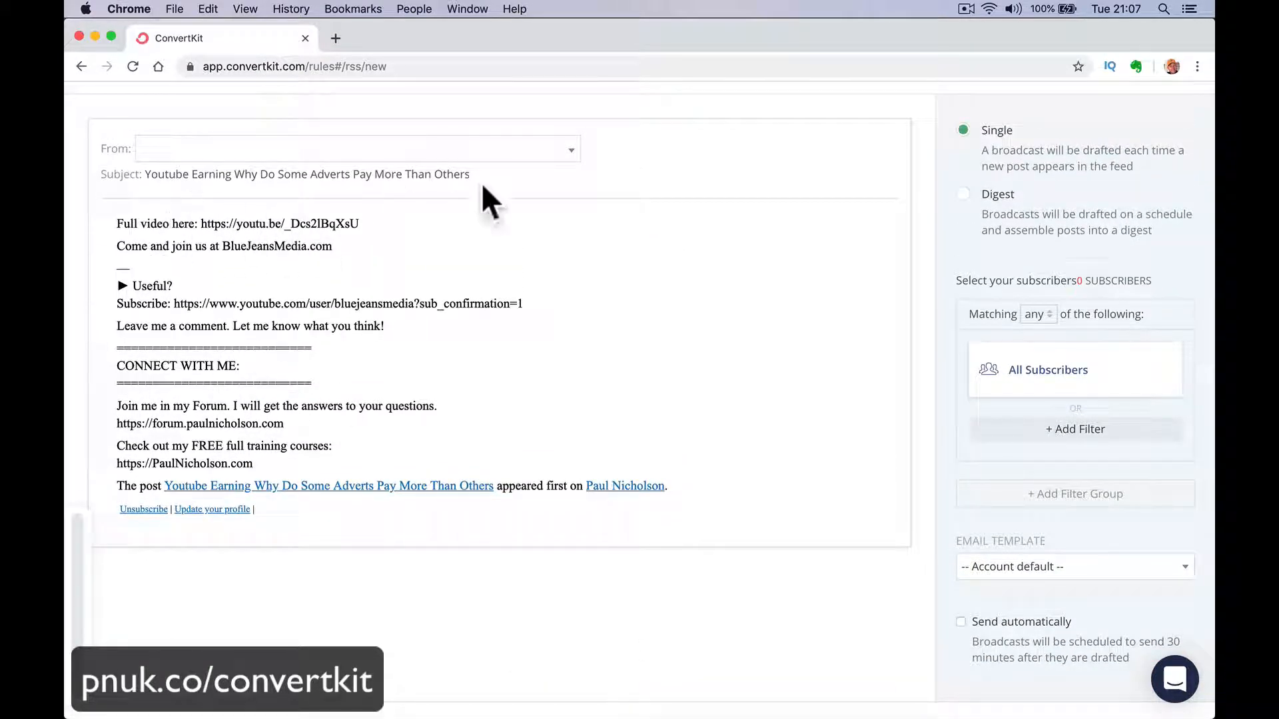
{"action": "scroll", "coordinate": [325, 341], "scroll_direction": "up", "scroll_amount": 2}
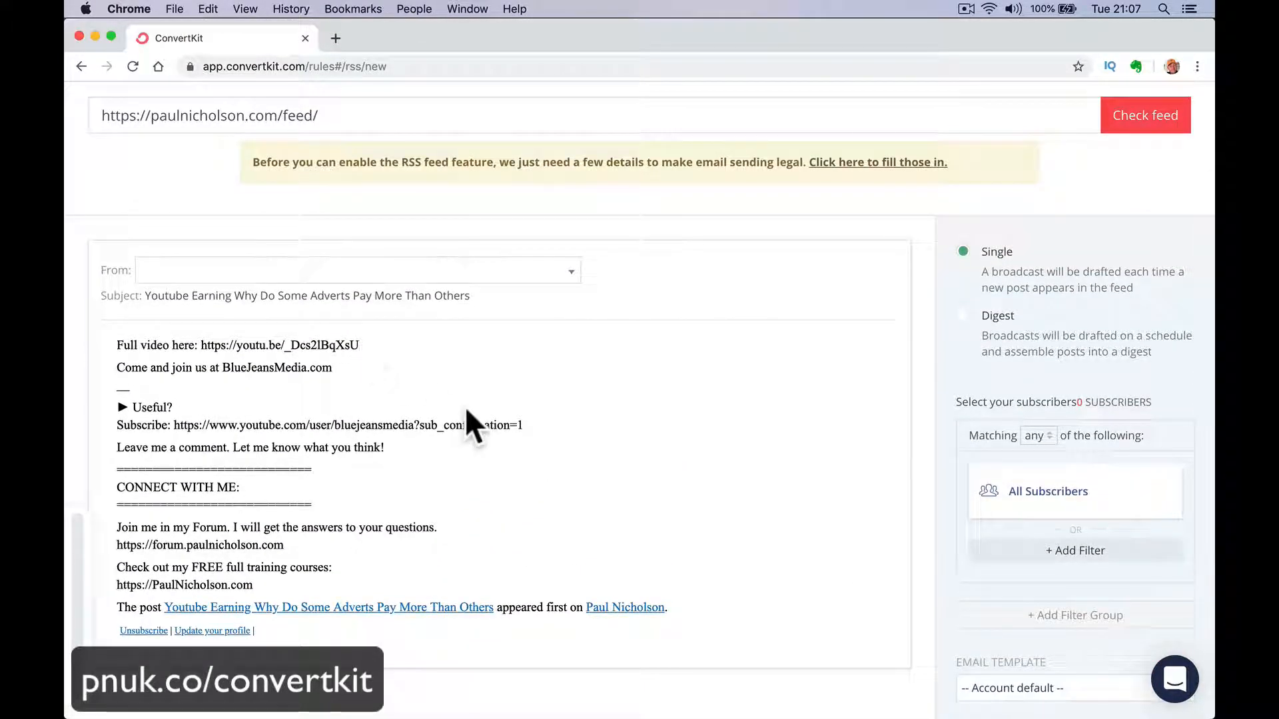
{"action": "scroll", "coordinate": [466, 410], "scroll_direction": "up", "scroll_amount": 2}
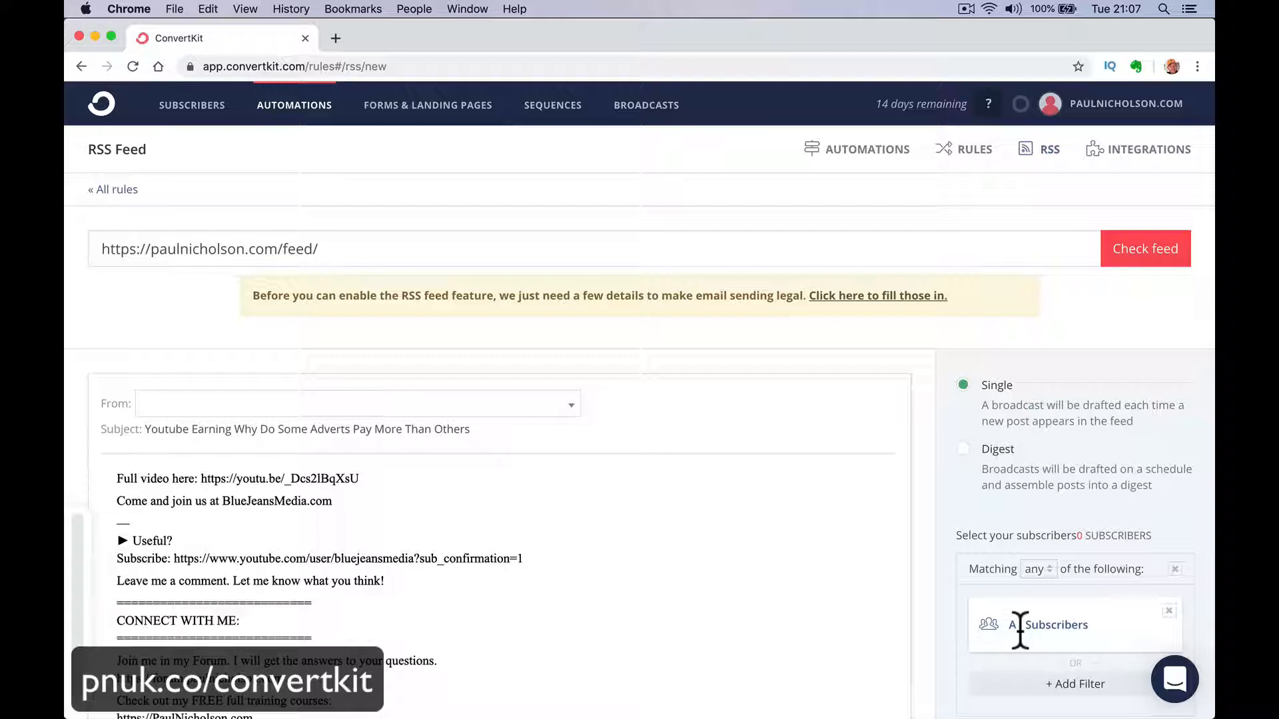
Switch the RSS broadcast to Digest and examine the multi-post preview and drafting schedule options.
{"action": "left_click", "coordinate": [963, 450]}
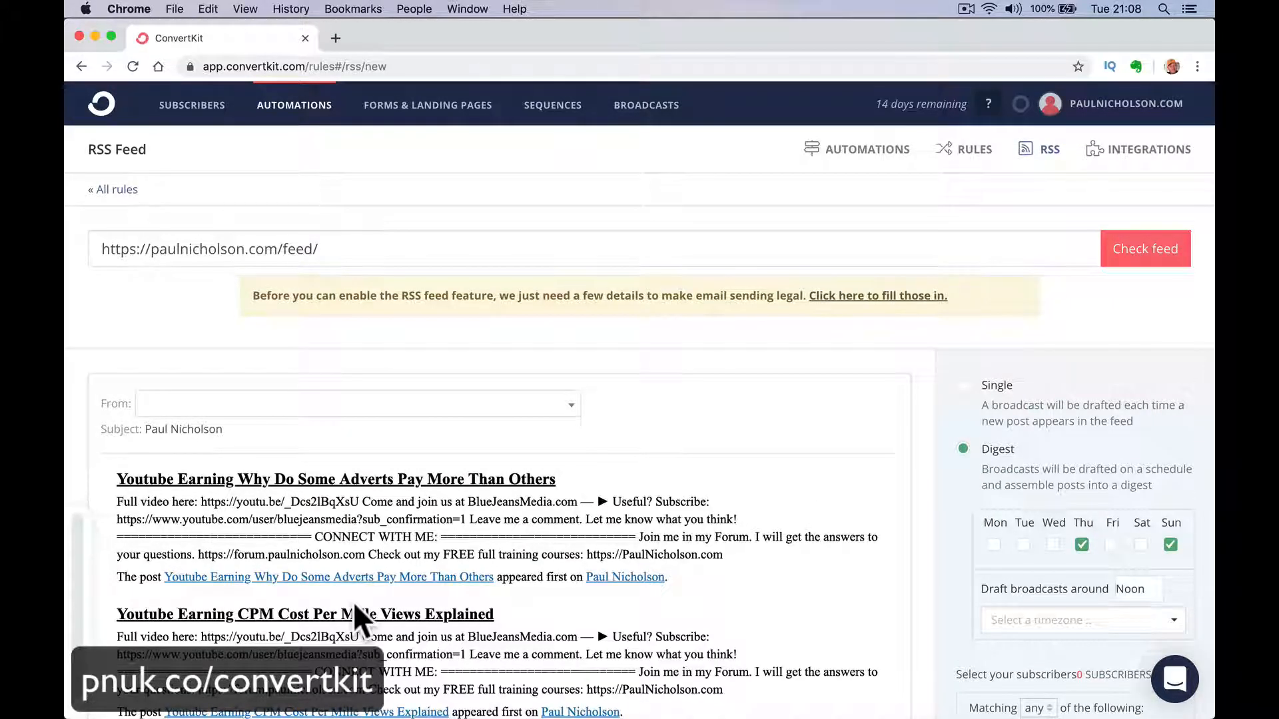
{"action": "scroll", "coordinate": [353, 602], "scroll_direction": "down", "scroll_amount": 3}
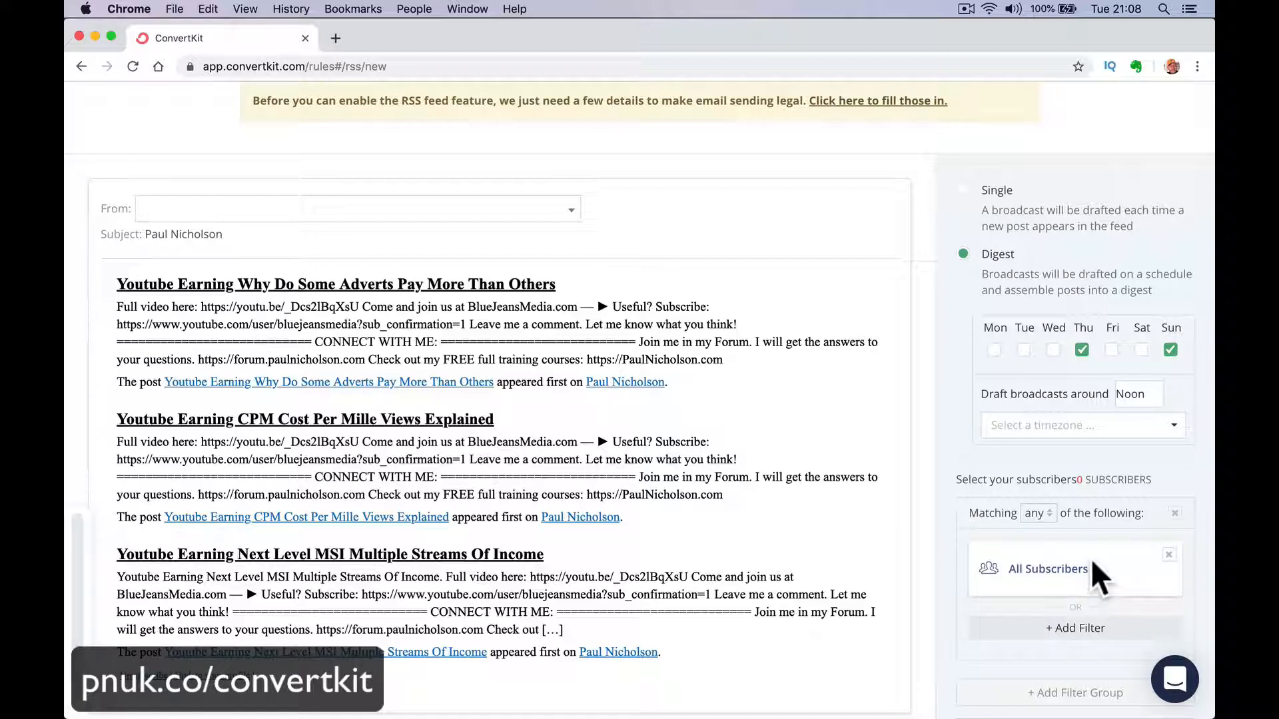
{"action": "scroll", "coordinate": [821, 274], "scroll_direction": "up", "scroll_amount": 3}
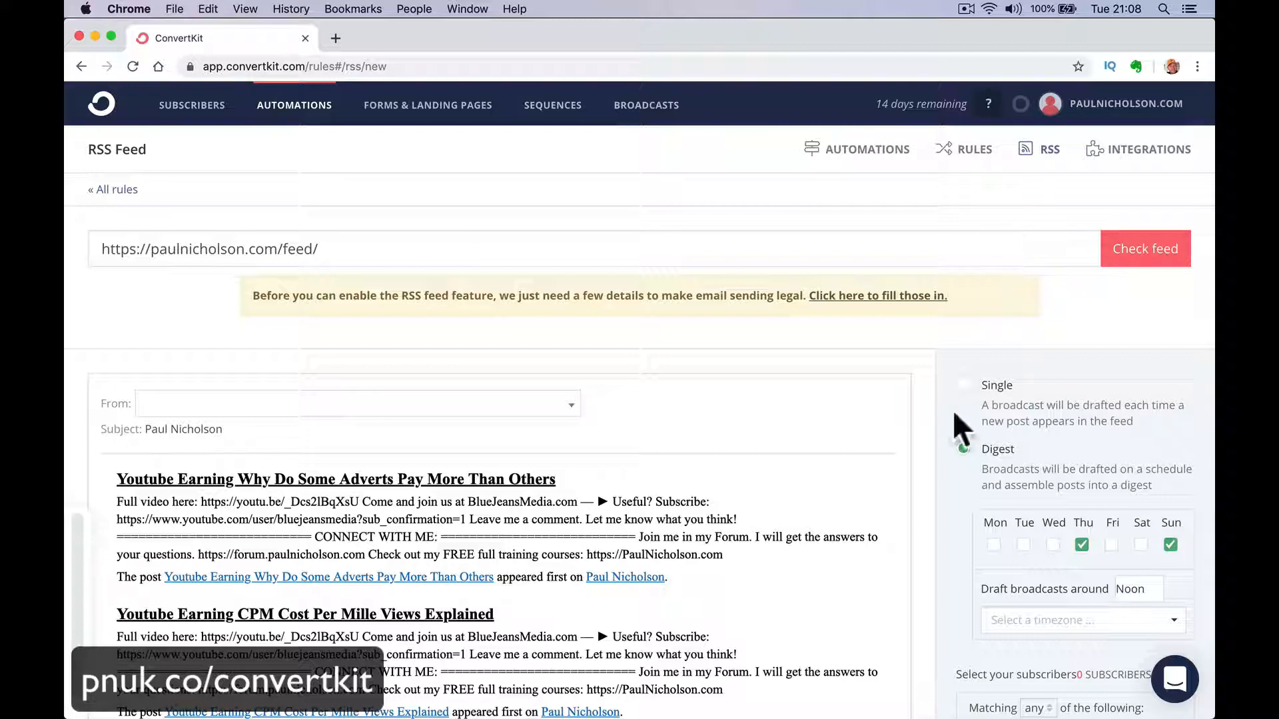
Open the Integrations page and look through the full range of supported third-party services.
{"action": "left_click", "coordinate": [1125, 150]}
{"action": "scroll", "coordinate": [526, 586], "scroll_direction": "down", "scroll_amount": 3}
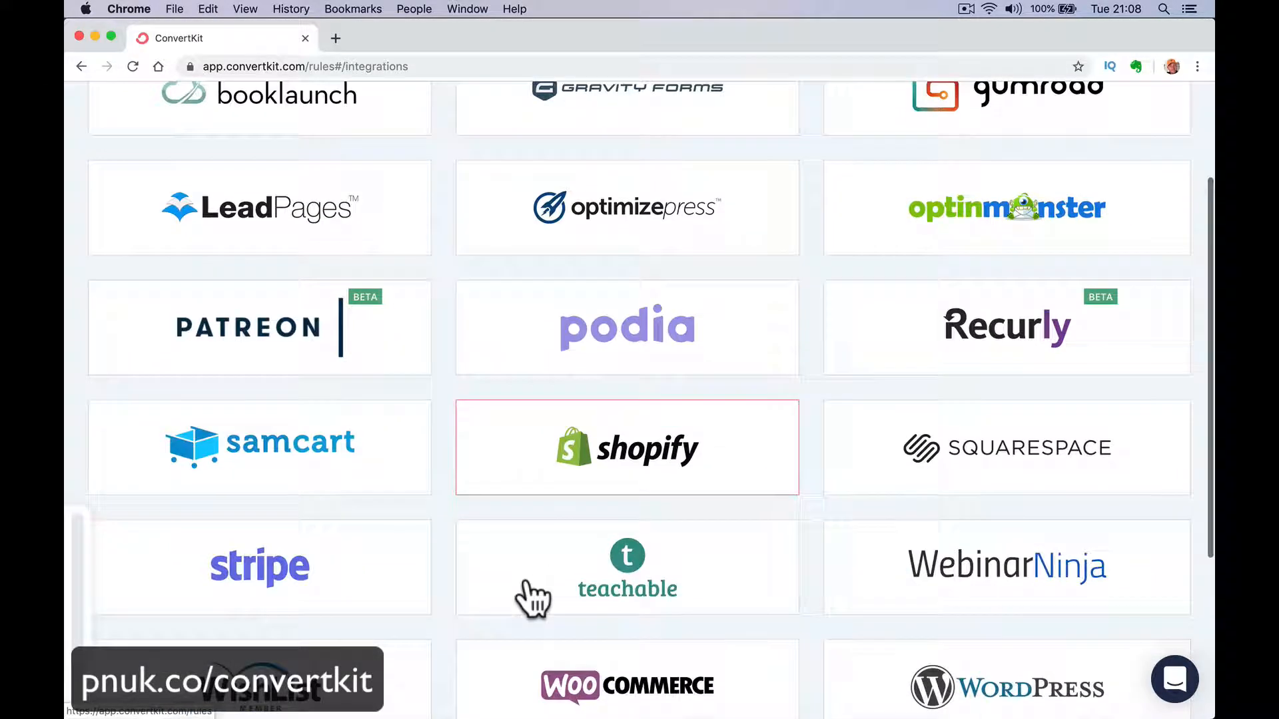
{"action": "scroll", "coordinate": [640, 558], "scroll_direction": "up", "scroll_amount": 2}
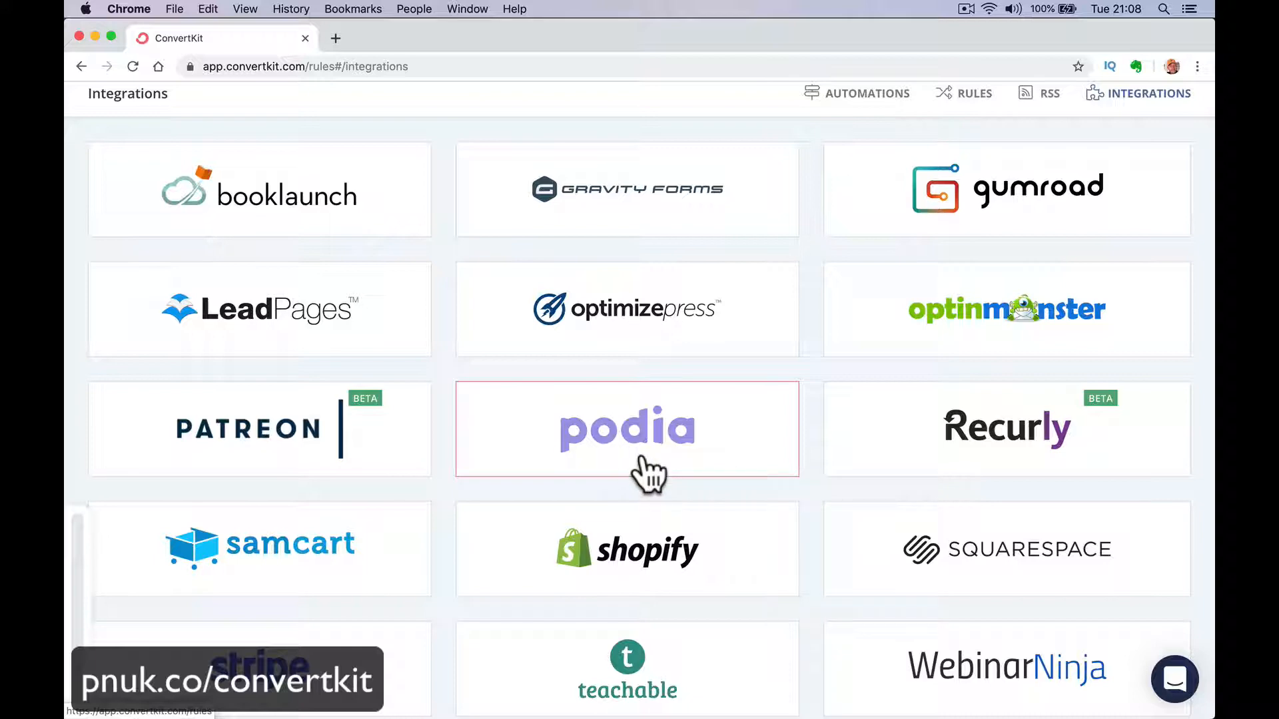
{"action": "scroll", "coordinate": [649, 474], "scroll_direction": "down", "scroll_amount": 5}
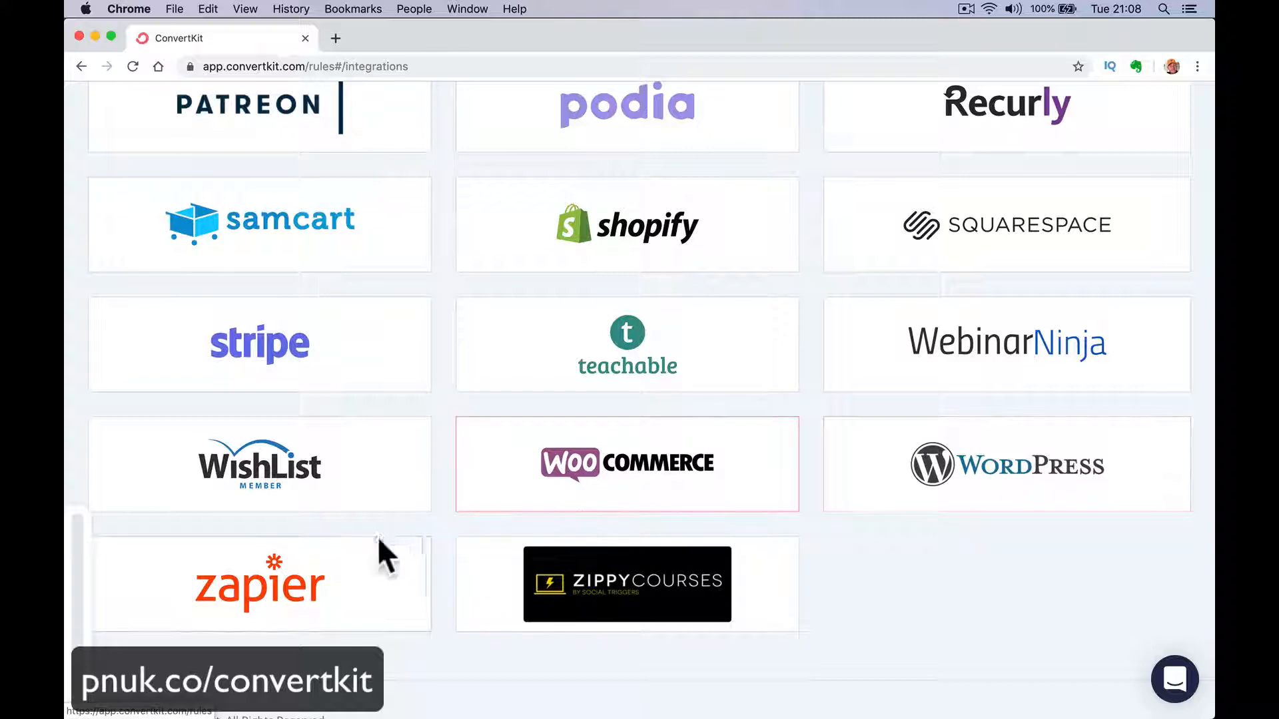
{"action": "scroll", "coordinate": [573, 363], "scroll_direction": "up", "scroll_amount": 3}
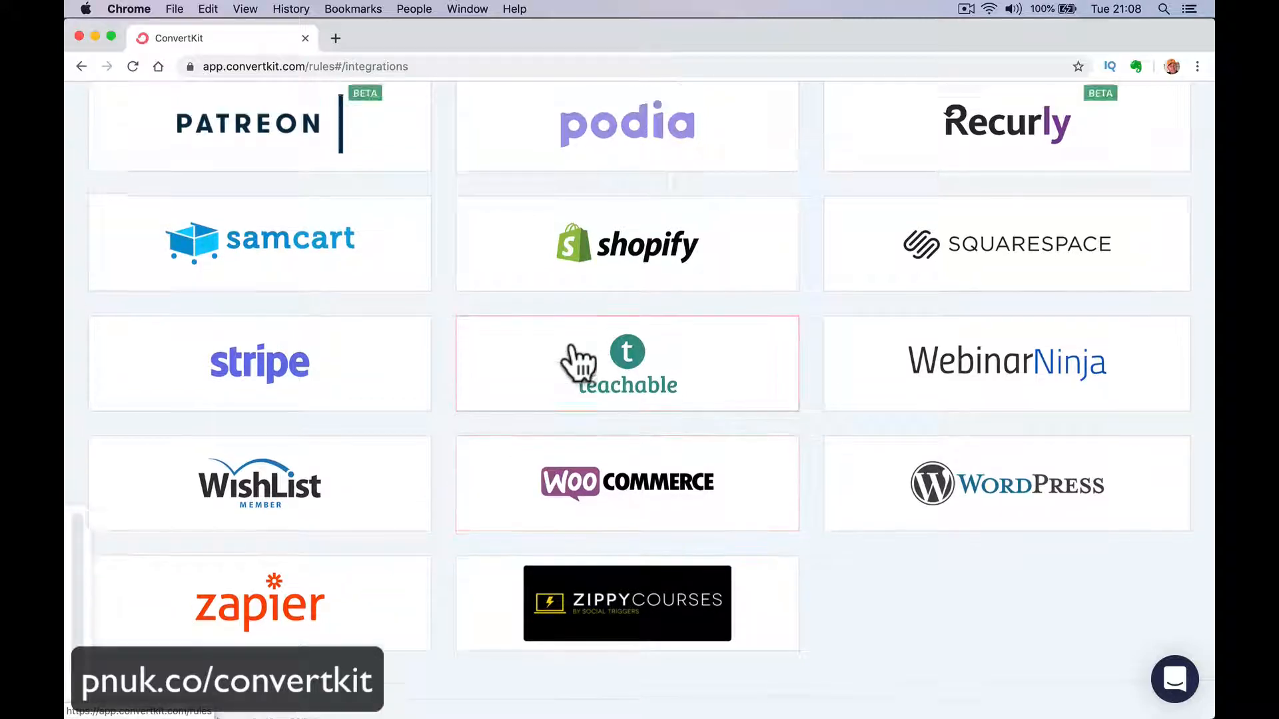
{"action": "scroll", "coordinate": [572, 361], "scroll_direction": "up", "scroll_amount": 2}
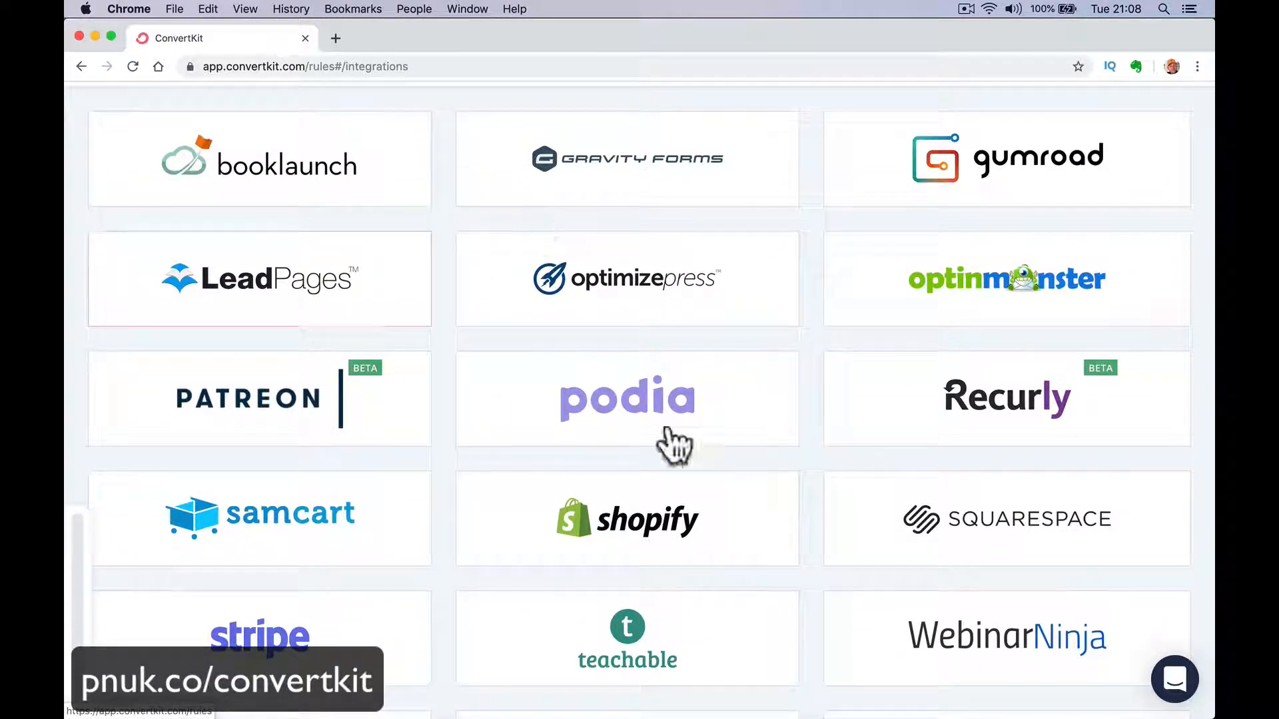
{"action": "scroll", "coordinate": [493, 379], "scroll_direction": "up", "scroll_amount": 2}
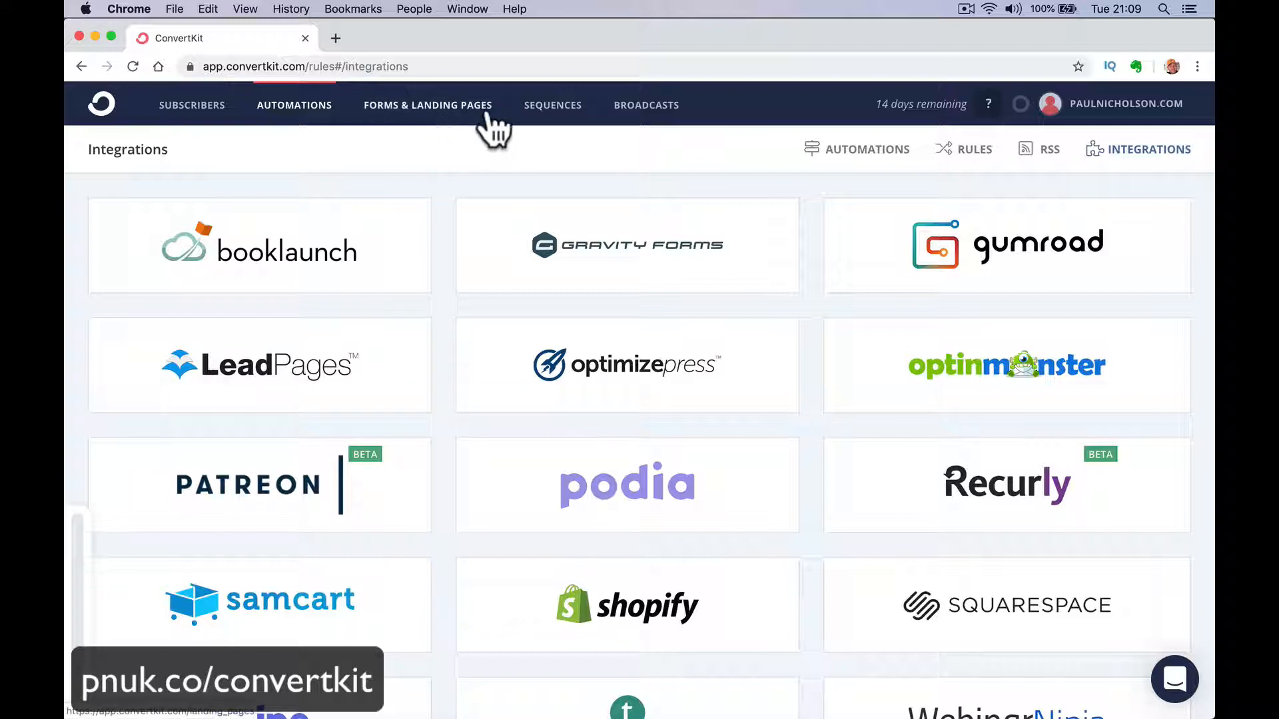
Create a new email sequence named Test.
{"action": "left_click", "coordinate": [547, 124]}
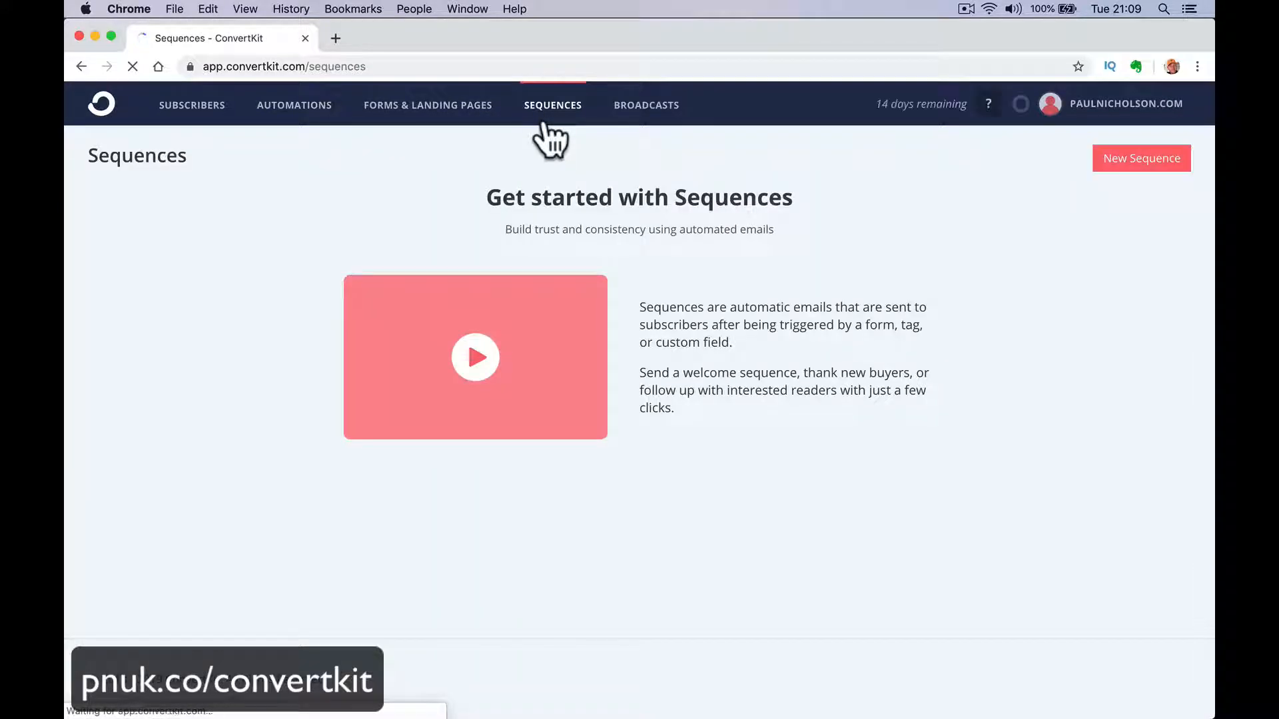
{"action": "left_click", "coordinate": [1134, 165]}
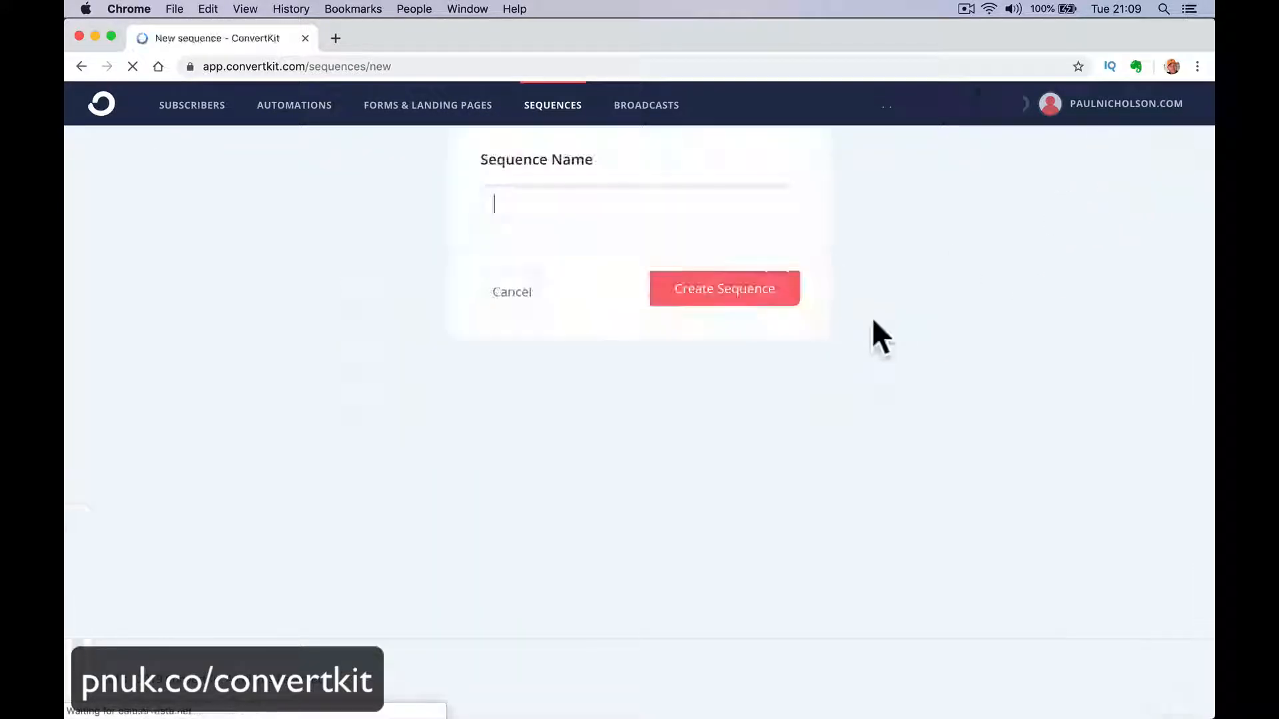
{"action": "type", "text": "Test"}
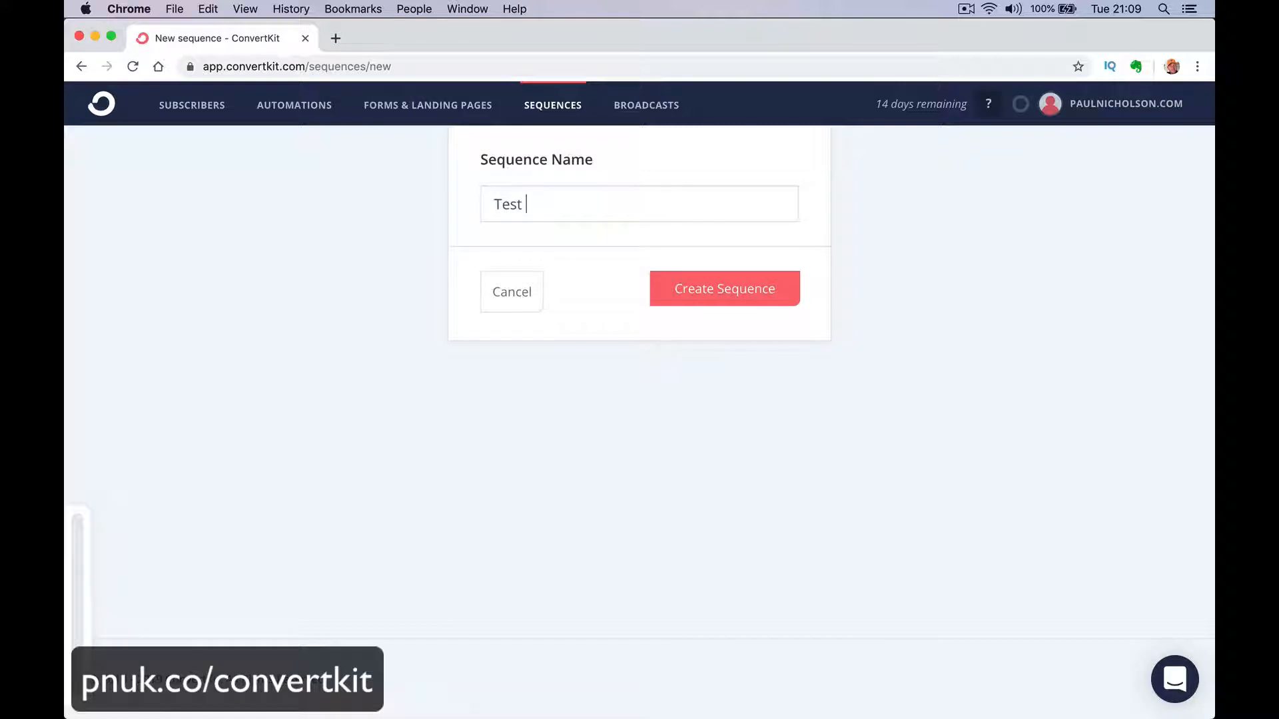
{"action": "left_click", "coordinate": [739, 300]}
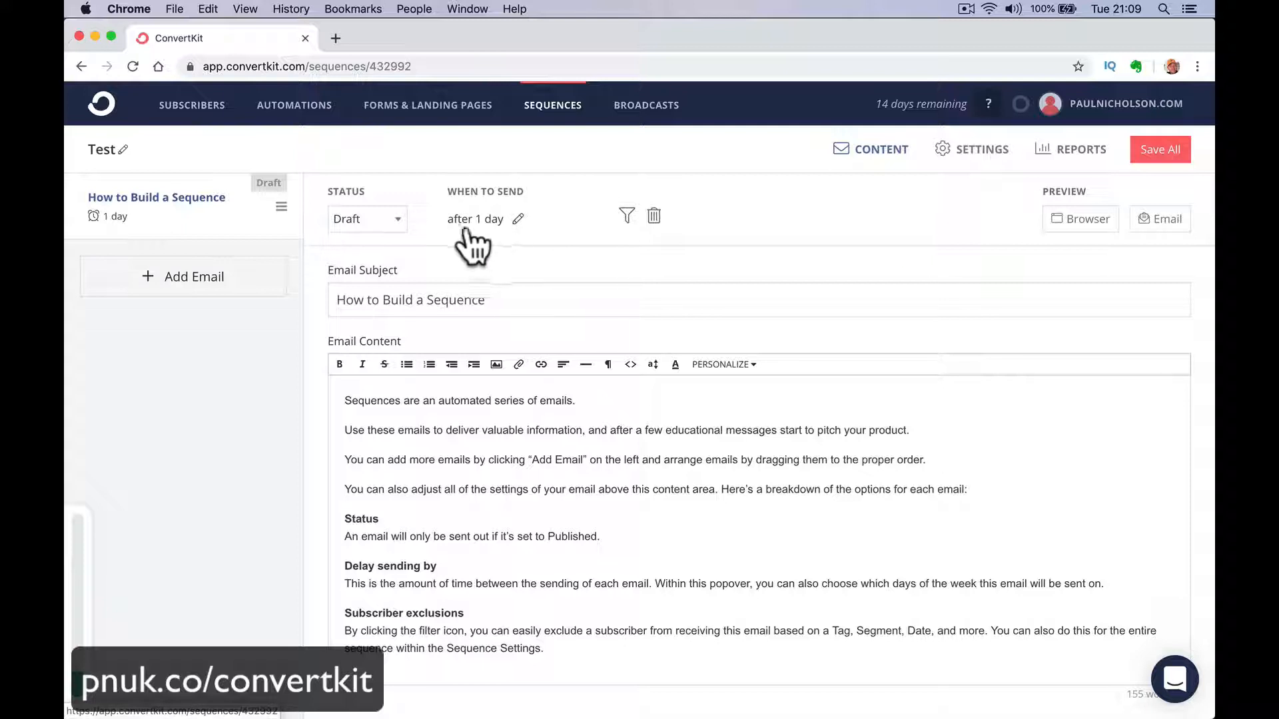
Add a second email to the Test sequence and set it to send 7 days after the last email.
{"action": "left_click", "coordinate": [233, 293]}
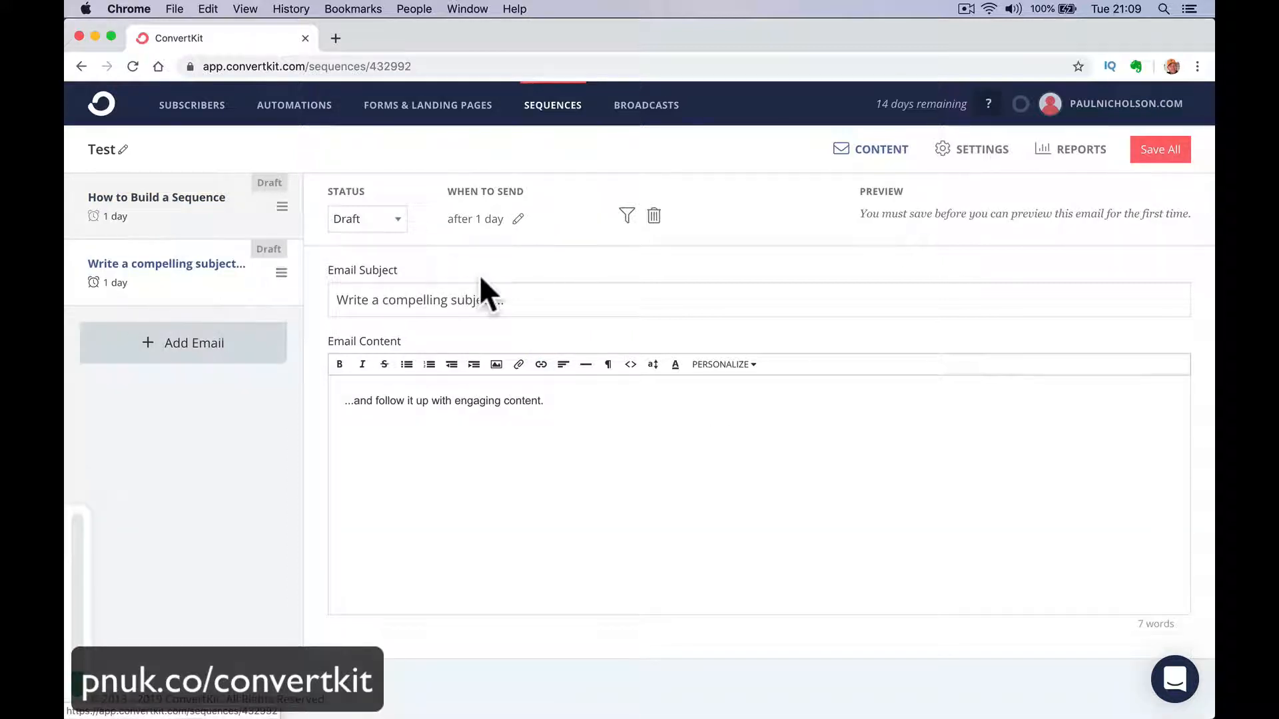
{"action": "left_click", "coordinate": [516, 221]}
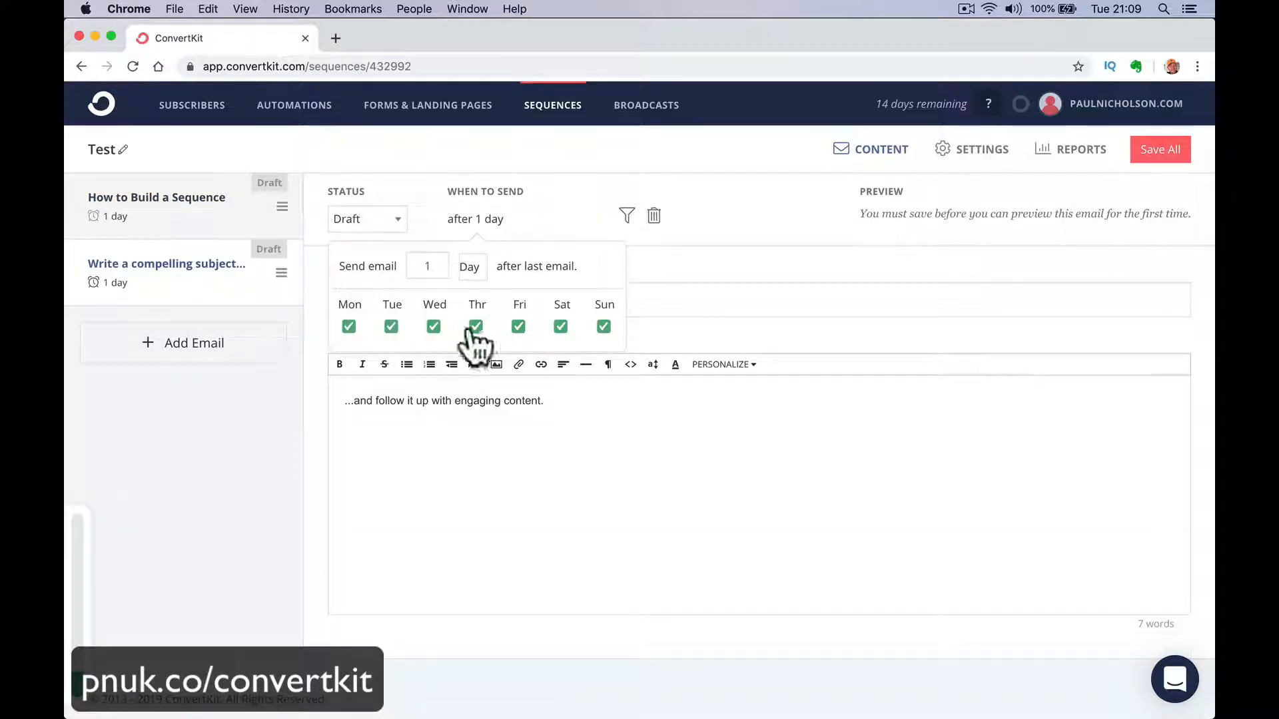
{"action": "double_click", "coordinate": [435, 267]}
{"action": "type", "text": "7"}
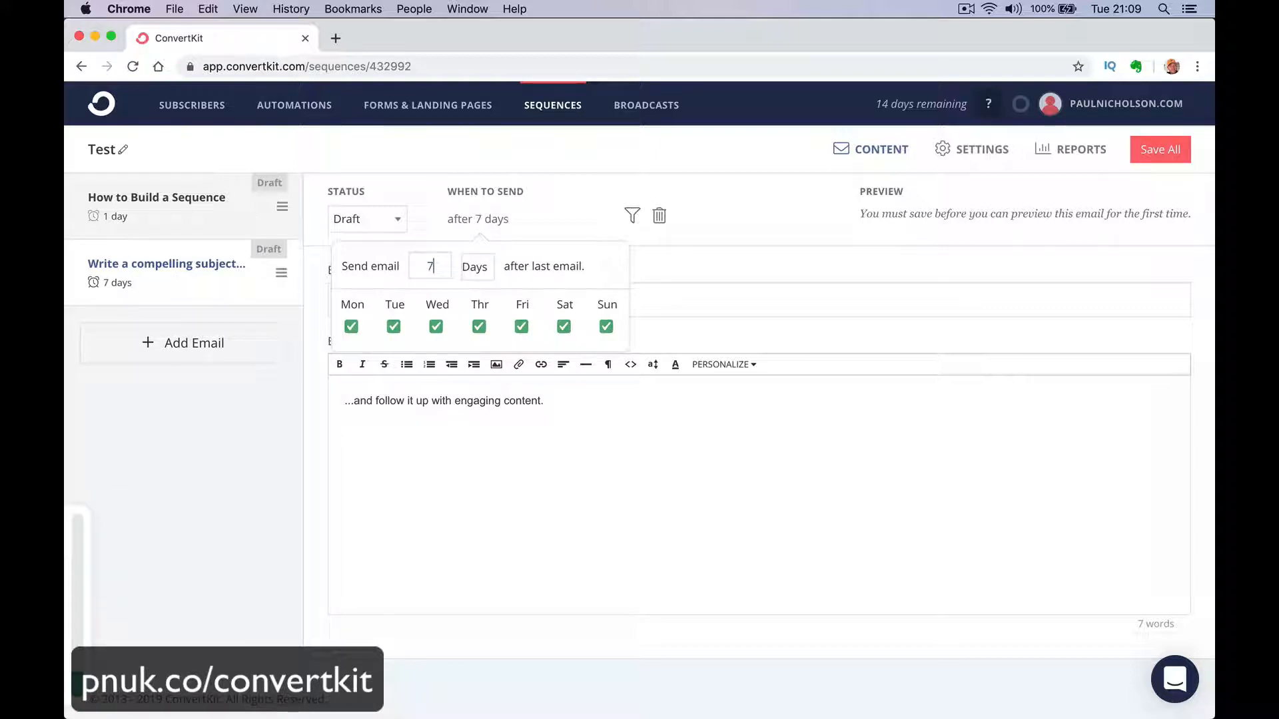
{"action": "key", "text": "Tab"}
{"action": "left_click", "coordinate": [269, 442]}
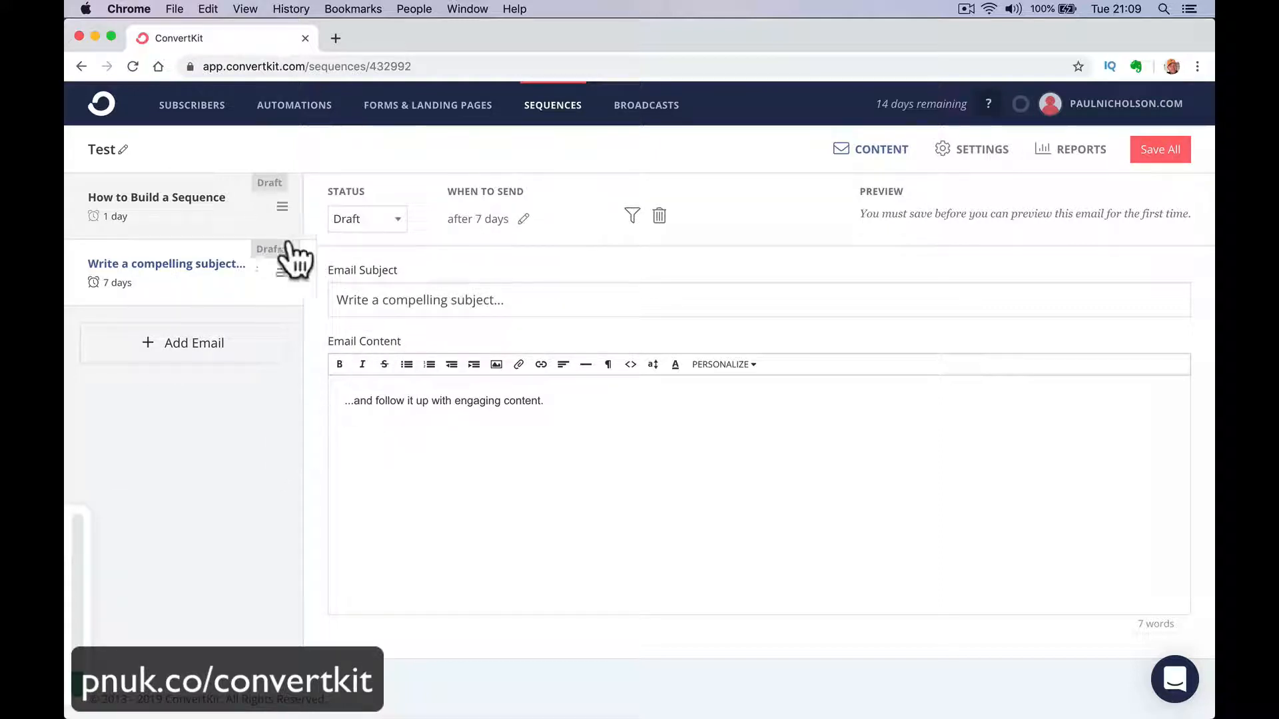
Add a third email to the Test sequence, sent 3 days after the last email with Saturday and Sunday excluded.
{"action": "left_click", "coordinate": [243, 350]}
{"action": "left_click", "coordinate": [525, 220]}
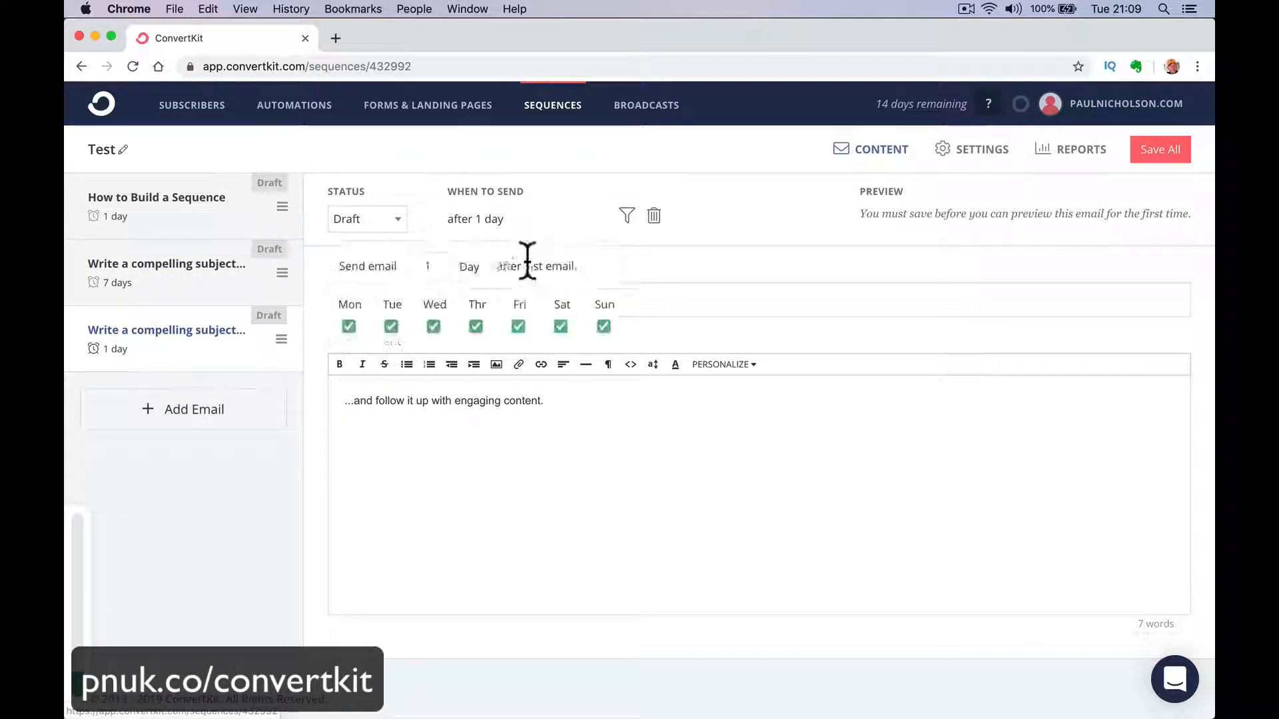
{"action": "double_click", "coordinate": [429, 266]}
{"action": "type", "text": "3"}
{"action": "left_click", "coordinate": [351, 326]}
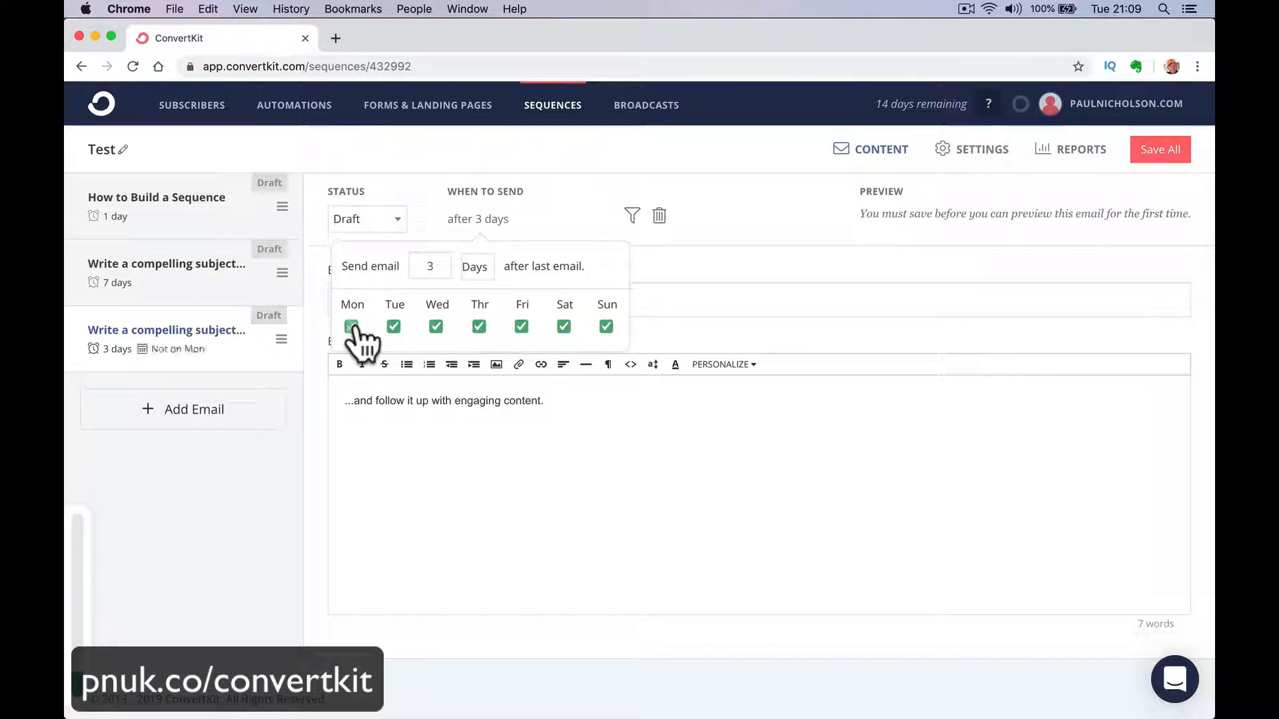
{"action": "left_click", "coordinate": [351, 326]}
{"action": "left_click", "coordinate": [564, 326]}
{"action": "left_click", "coordinate": [607, 327]}
{"action": "left_click", "coordinate": [270, 501]}
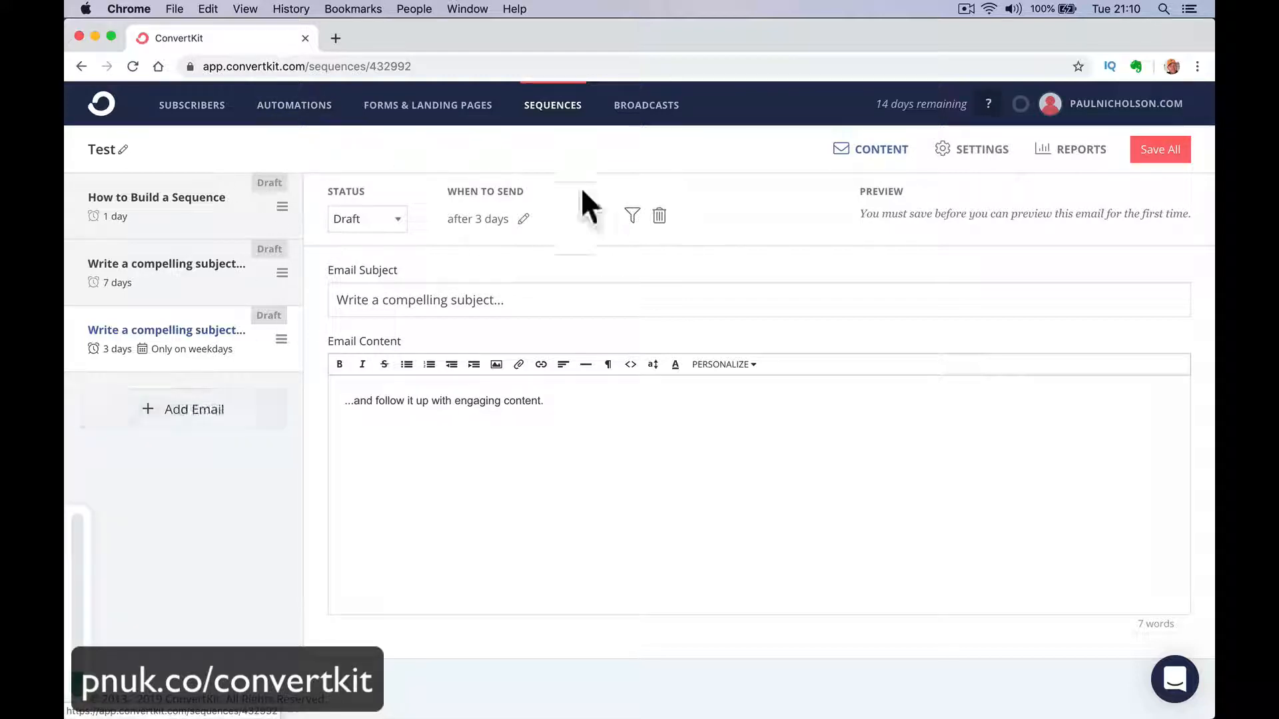
Leave the Test sequence without saving and start a new broadcast.
{"action": "left_click", "coordinate": [661, 110]}
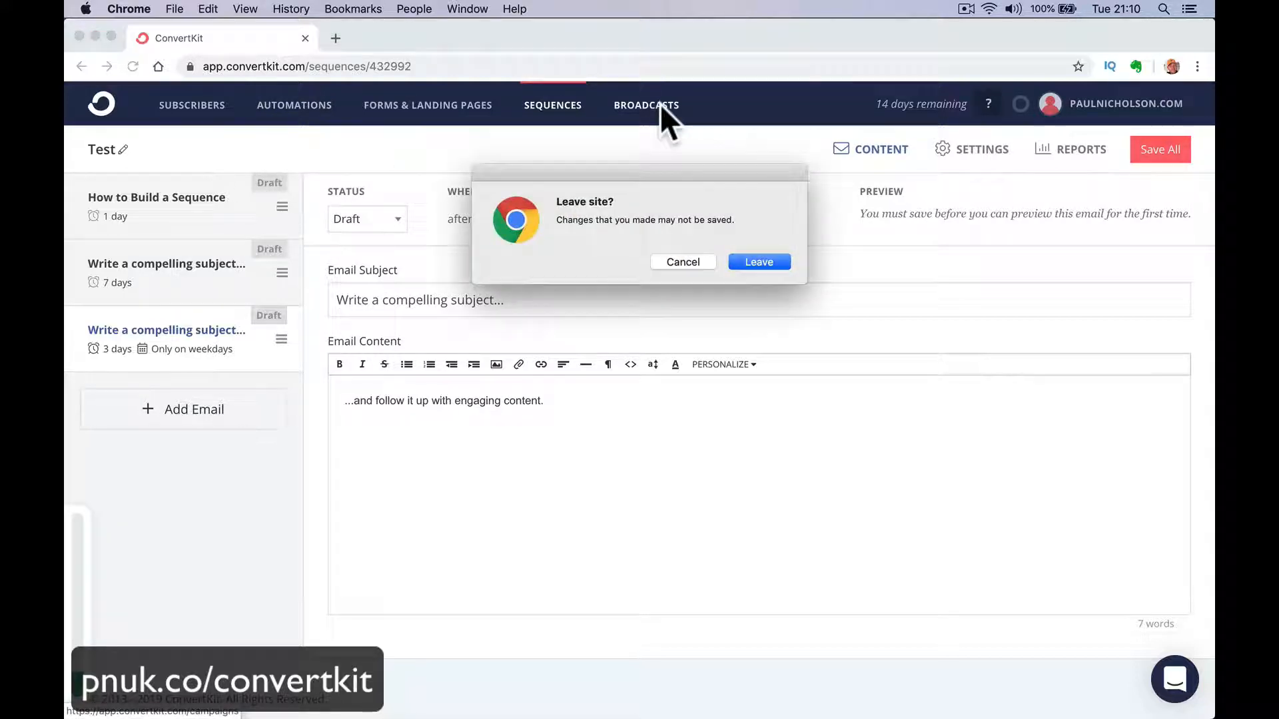
{"action": "left_click", "coordinate": [766, 258]}
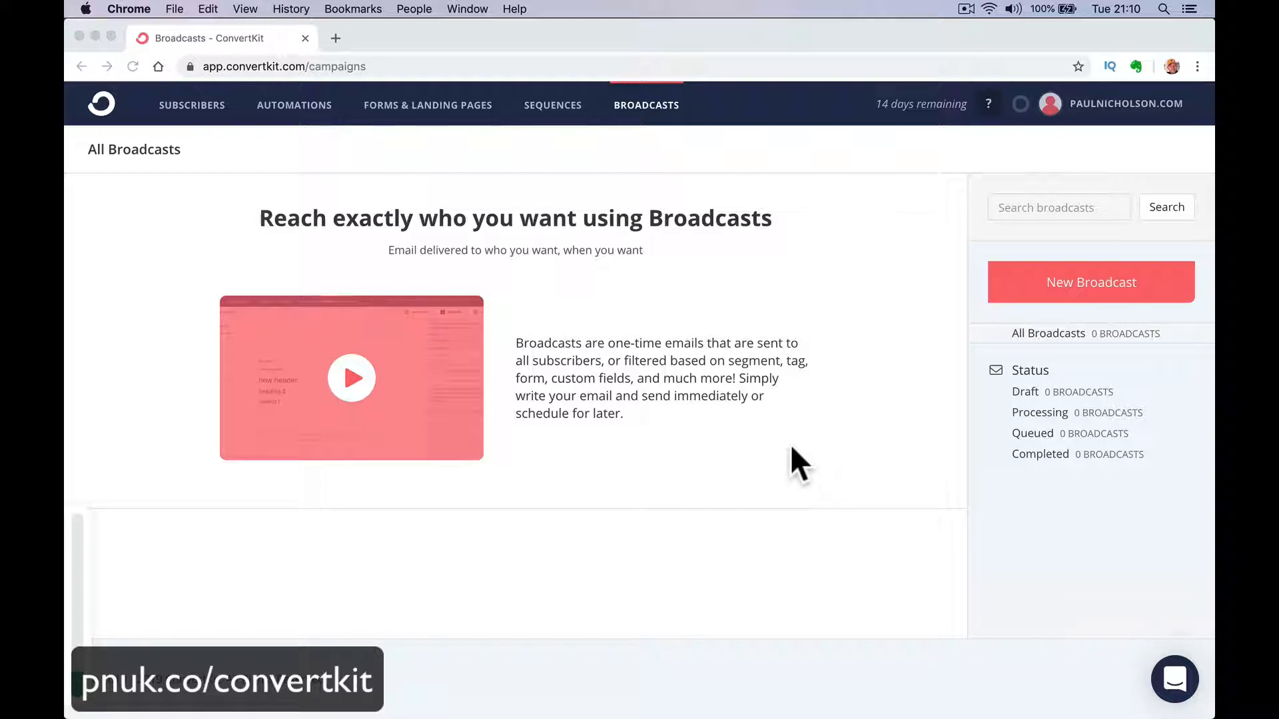
{"action": "left_click", "coordinate": [1074, 279]}
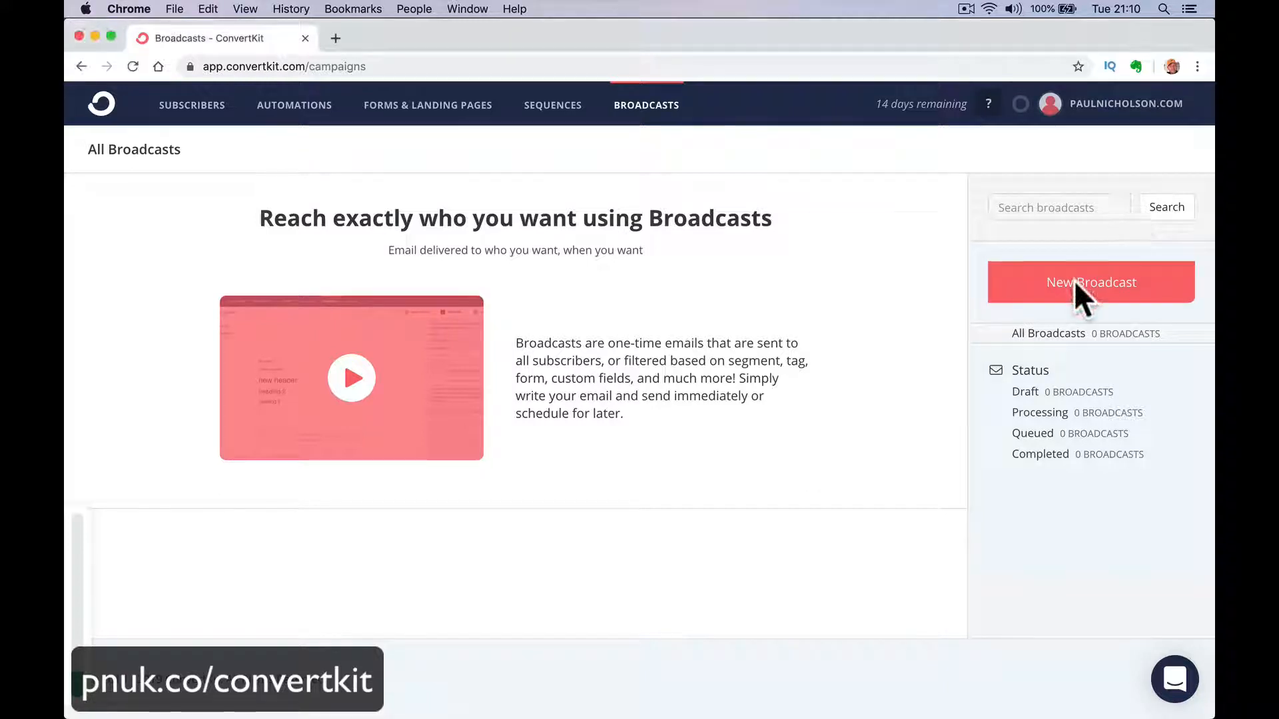
{"action": "left_click", "coordinate": [1083, 291]}
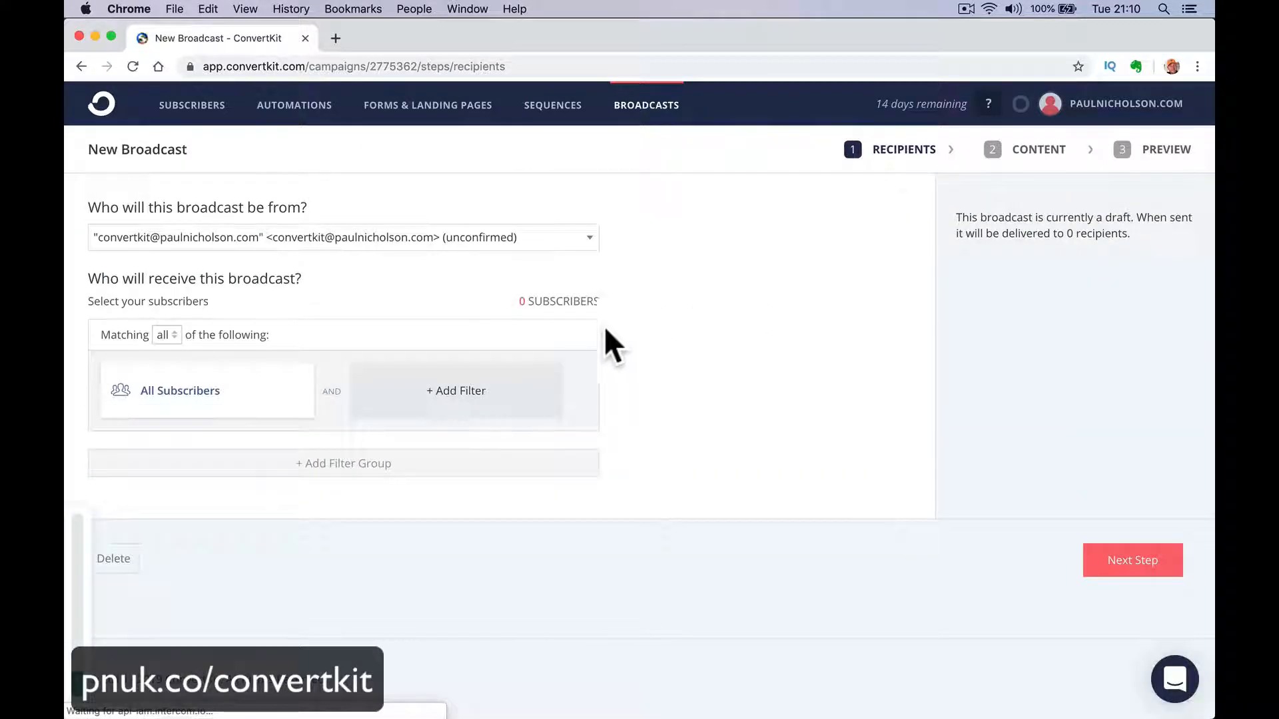
Examine the broadcast's sender address choices and the any, all or none matching options for its recipients.
{"action": "left_click", "coordinate": [521, 237]}
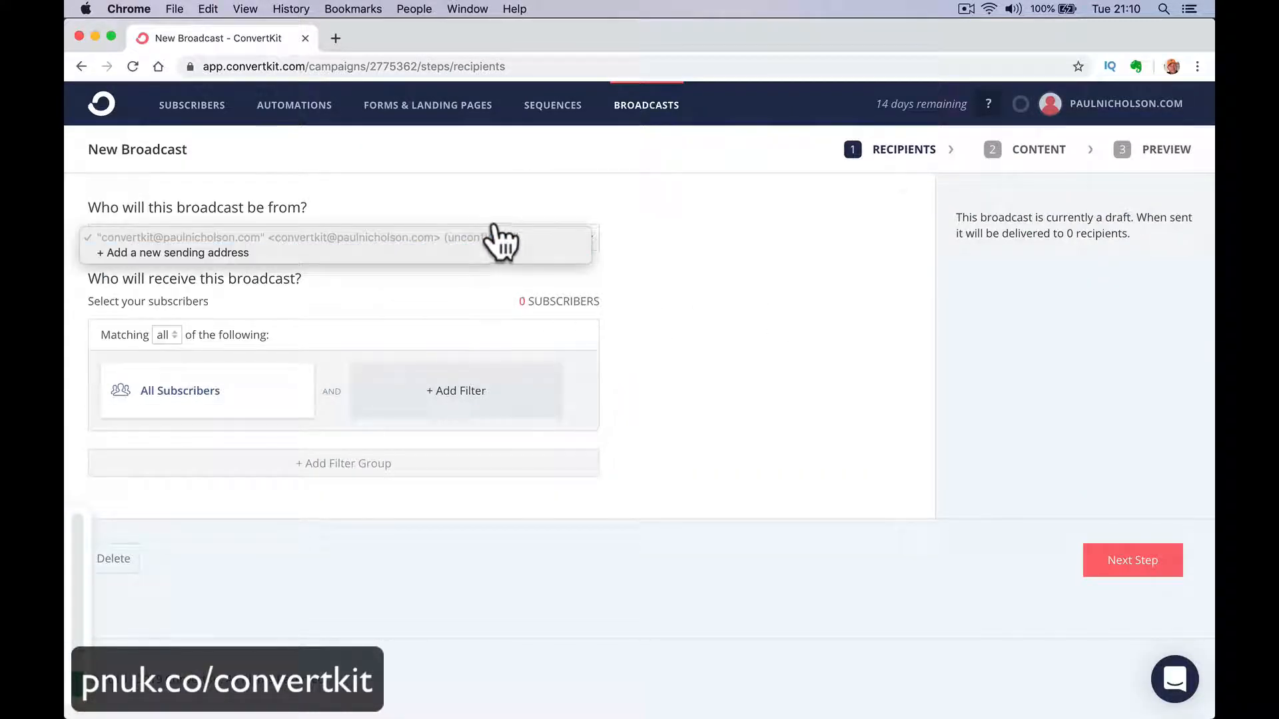
{"action": "left_click", "coordinate": [415, 311]}
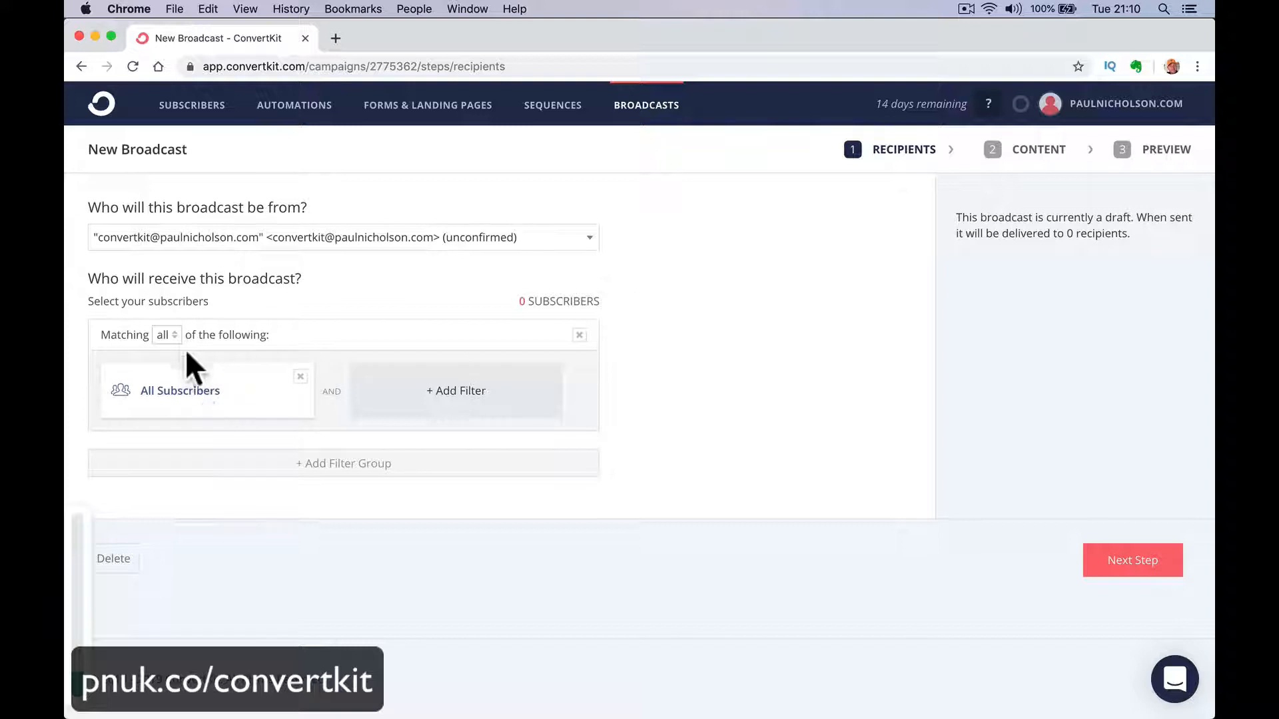
{"action": "left_click", "coordinate": [172, 333]}
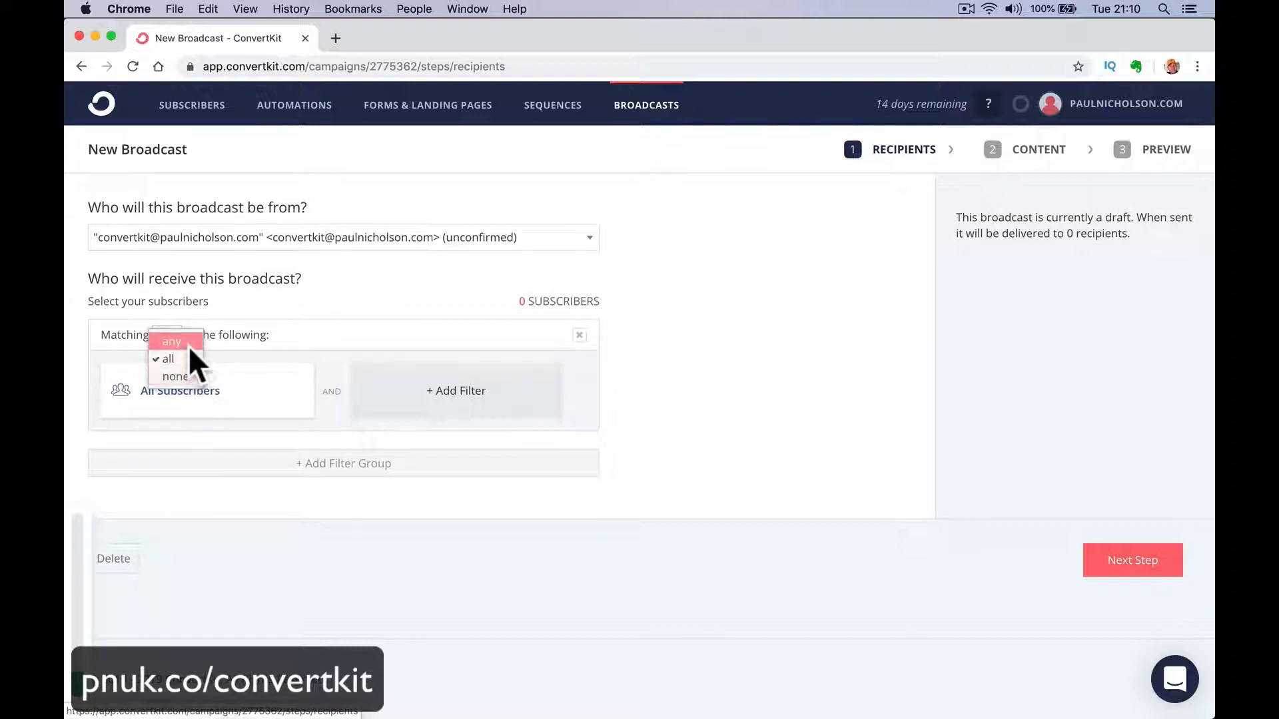
{"action": "left_click", "coordinate": [206, 393]}
Try changing the All Subscribers filter to Subscription date with the condition after, then discard the edit without choosing a date.
{"action": "left_click", "coordinate": [206, 391]}
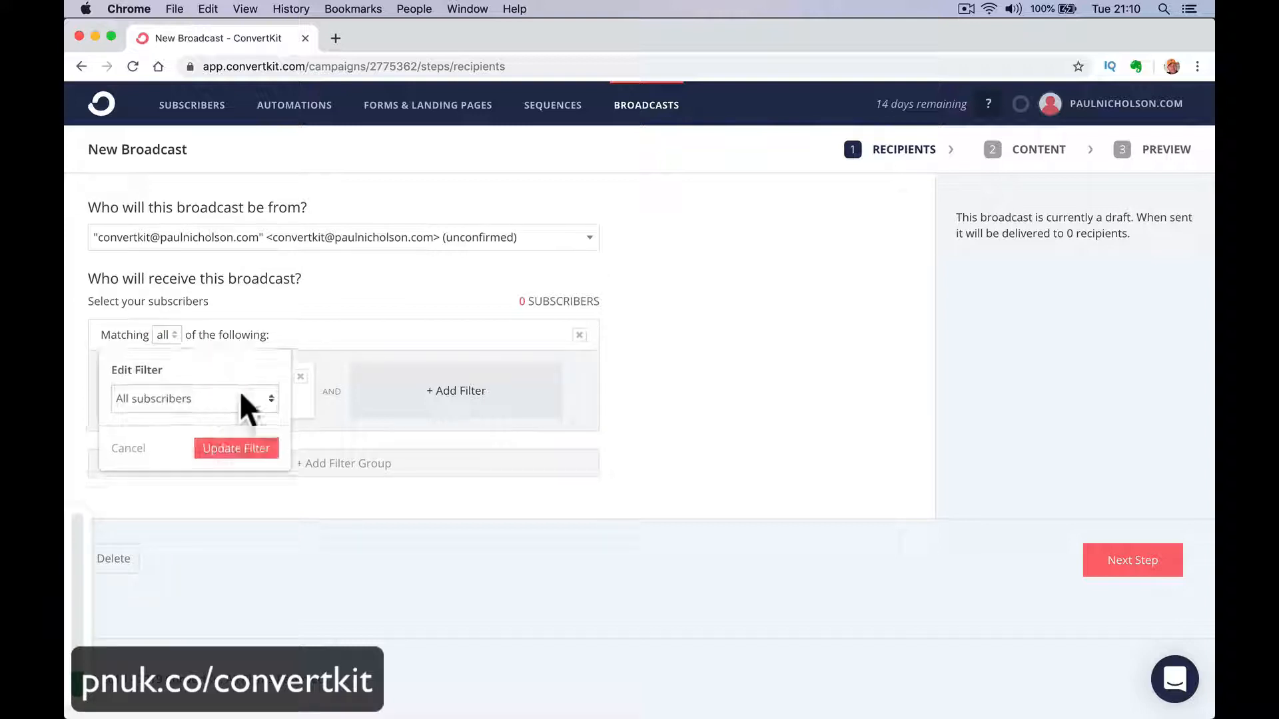
{"action": "left_click", "coordinate": [226, 399]}
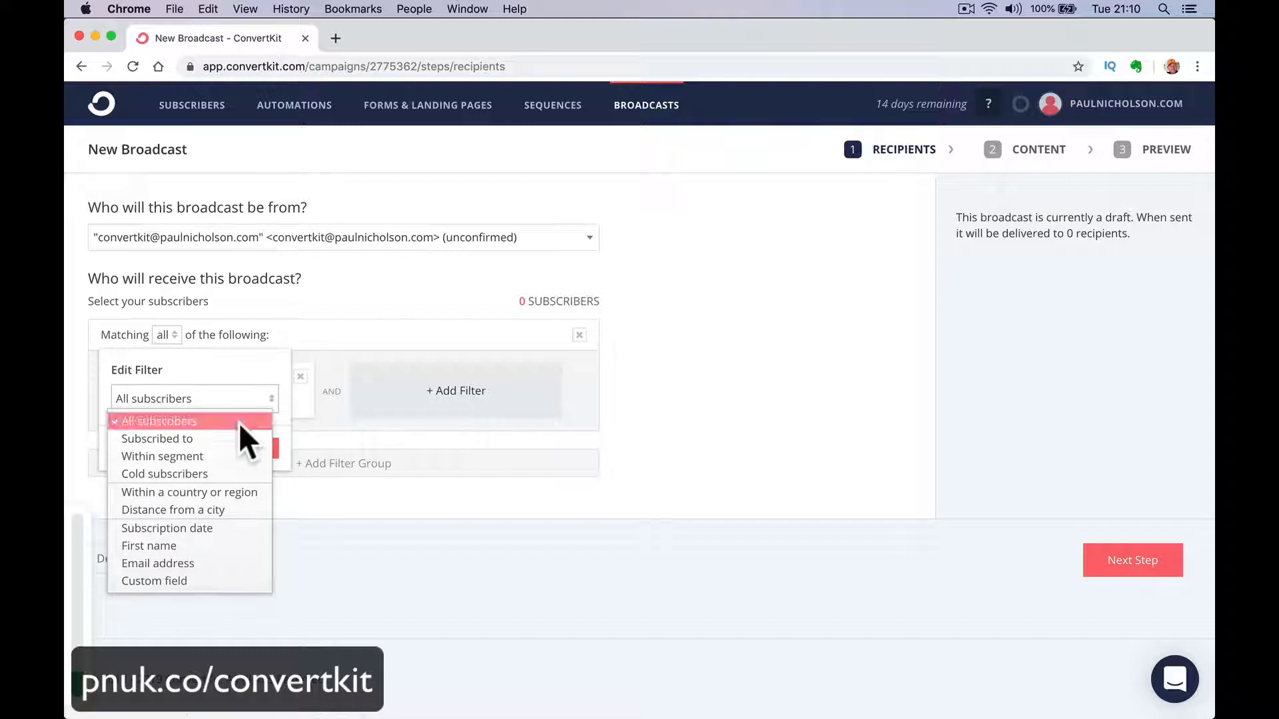
{"action": "left_click", "coordinate": [213, 529]}
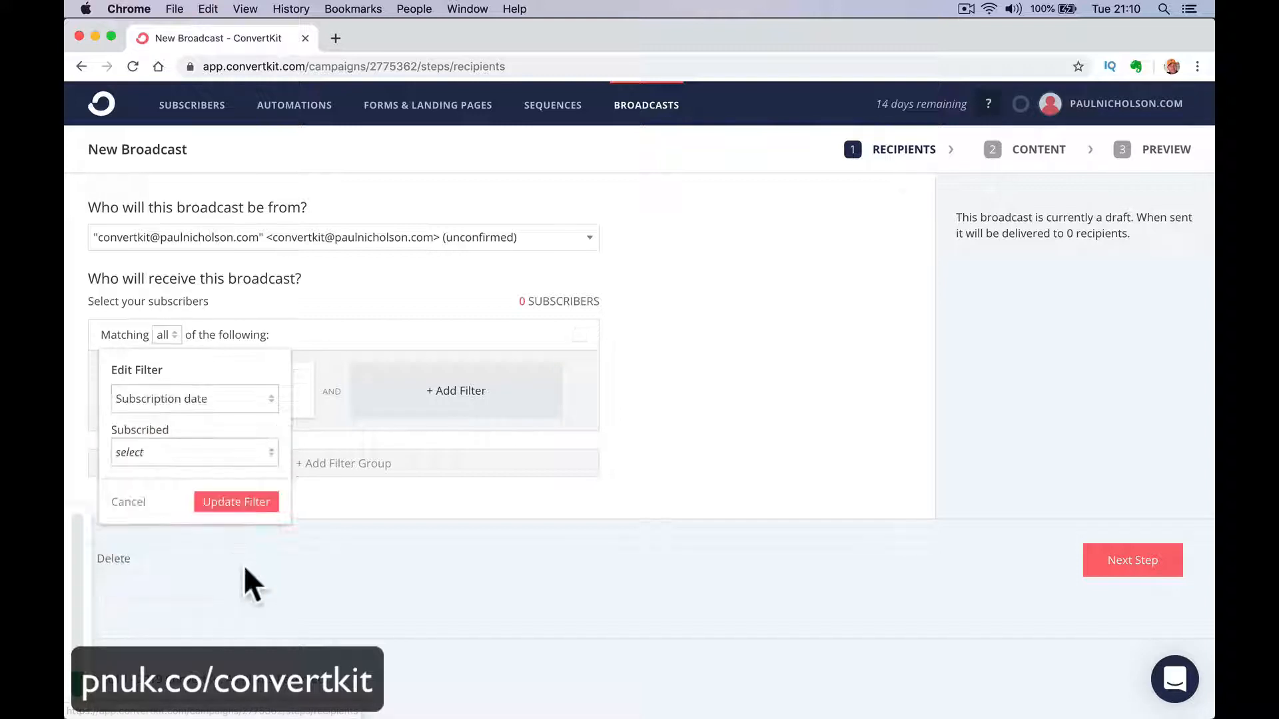
{"action": "left_click", "coordinate": [232, 452]}
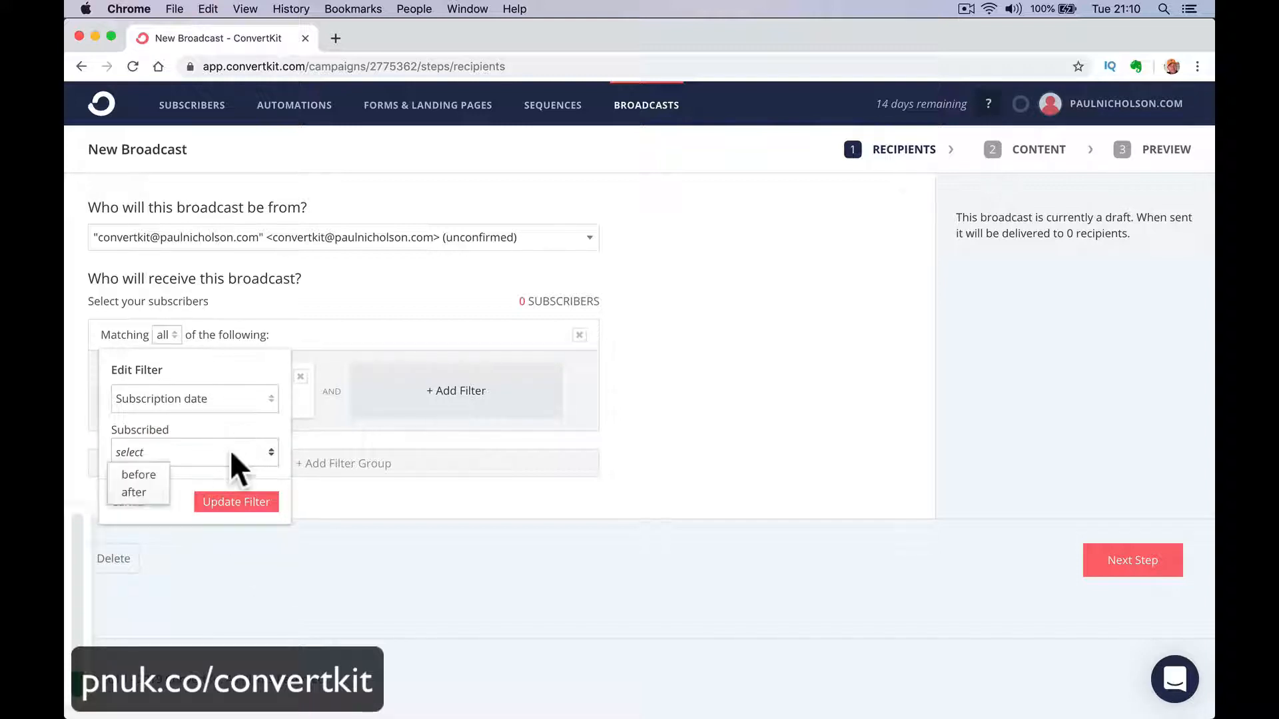
{"action": "left_click", "coordinate": [137, 492]}
{"action": "left_click", "coordinate": [250, 489]}
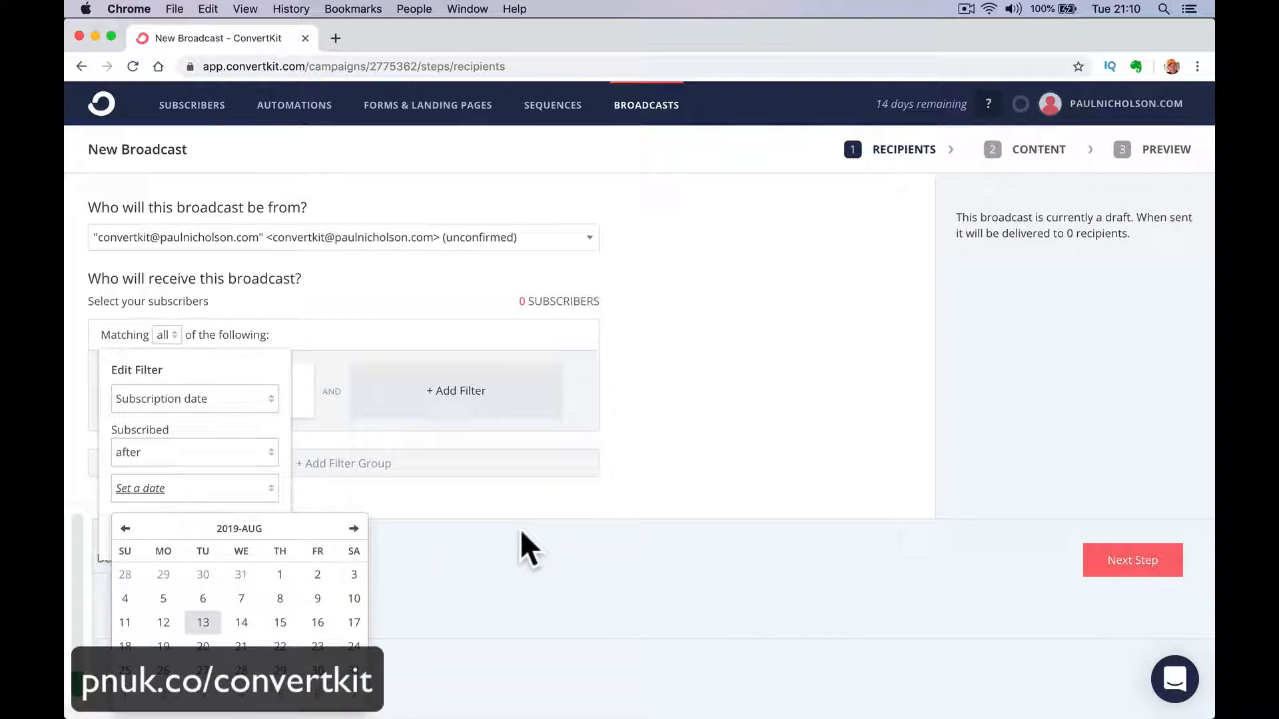
{"action": "left_click", "coordinate": [448, 493]}
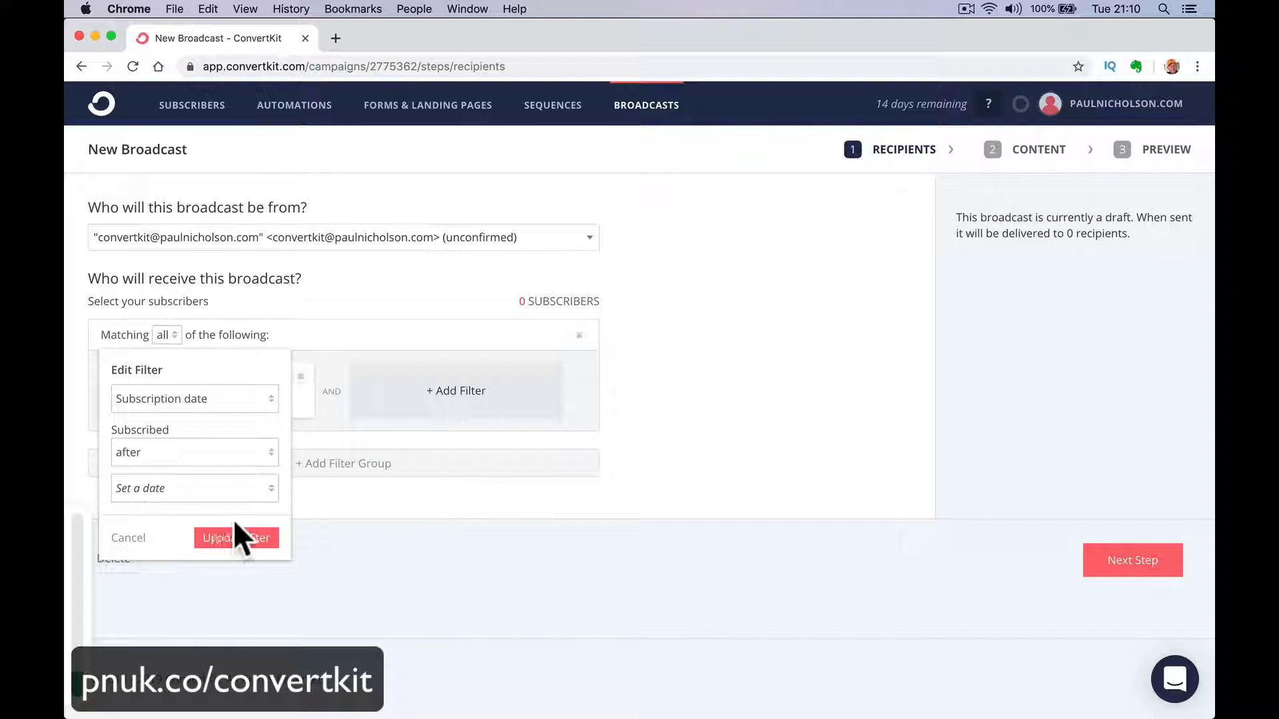
{"action": "left_click", "coordinate": [130, 538]}
Continue to the broadcast's content and insert the subscriber's name personalization into the email body.
{"action": "left_click", "coordinate": [1119, 561]}
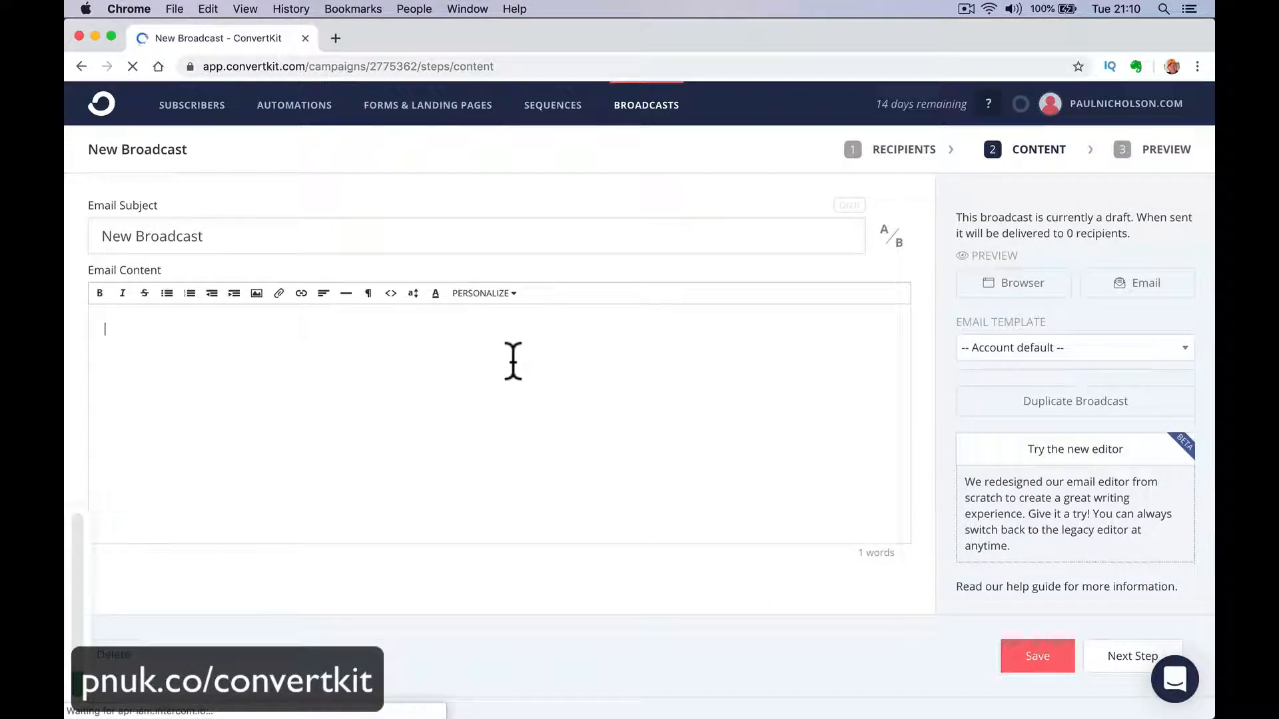
{"action": "left_click", "coordinate": [497, 294]}
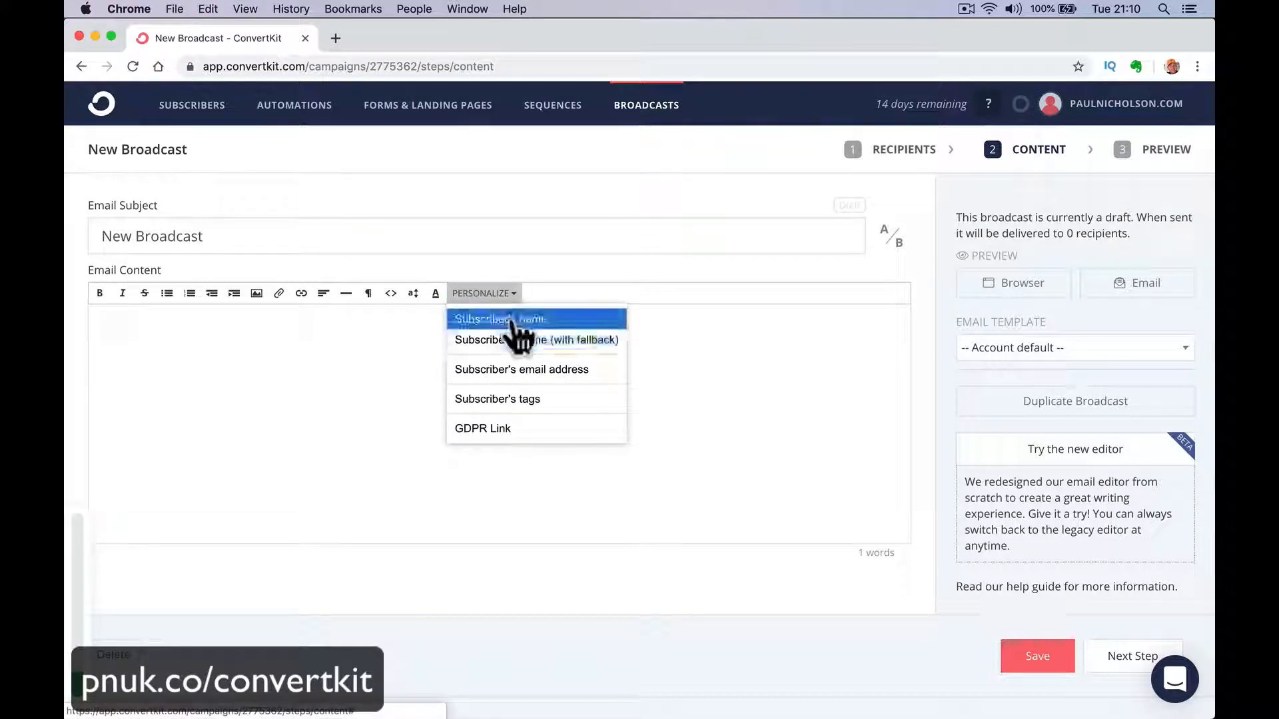
{"action": "left_click", "coordinate": [511, 321]}
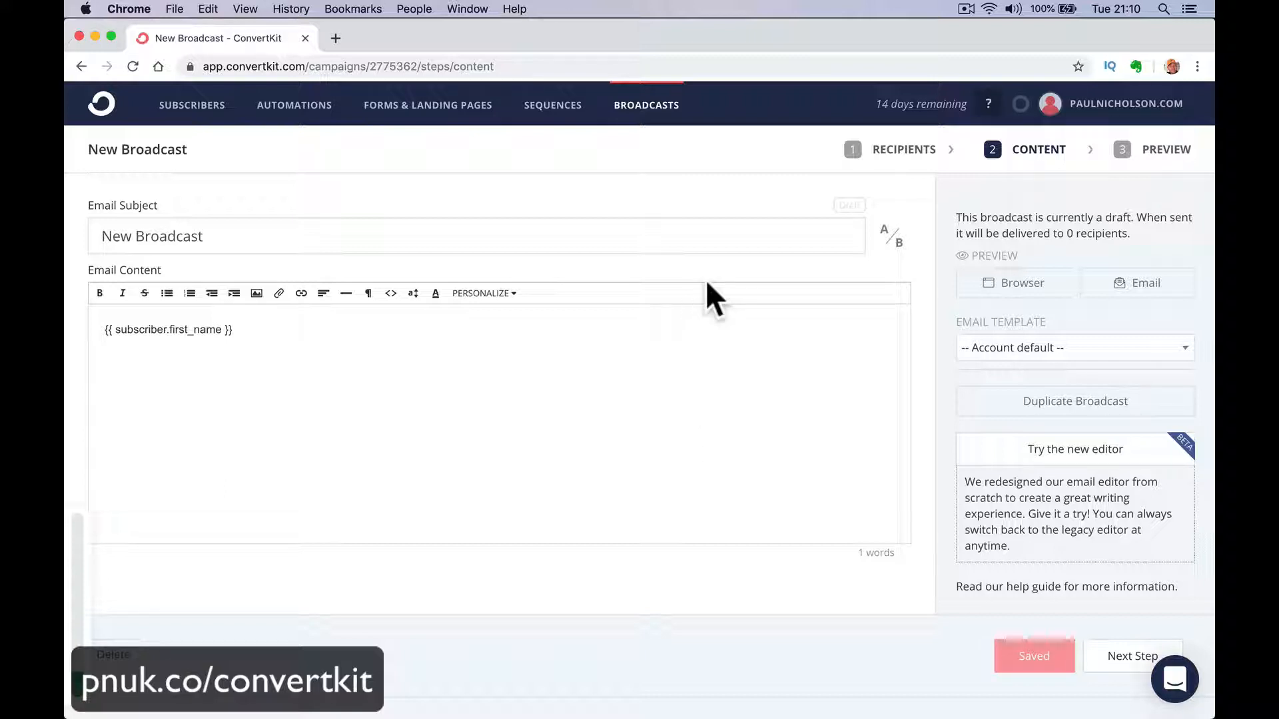
Open the account settings and review the Account Info options, including affiliate link and GDPR consent, and the Your Profile fields.
{"action": "left_click", "coordinate": [1124, 111]}
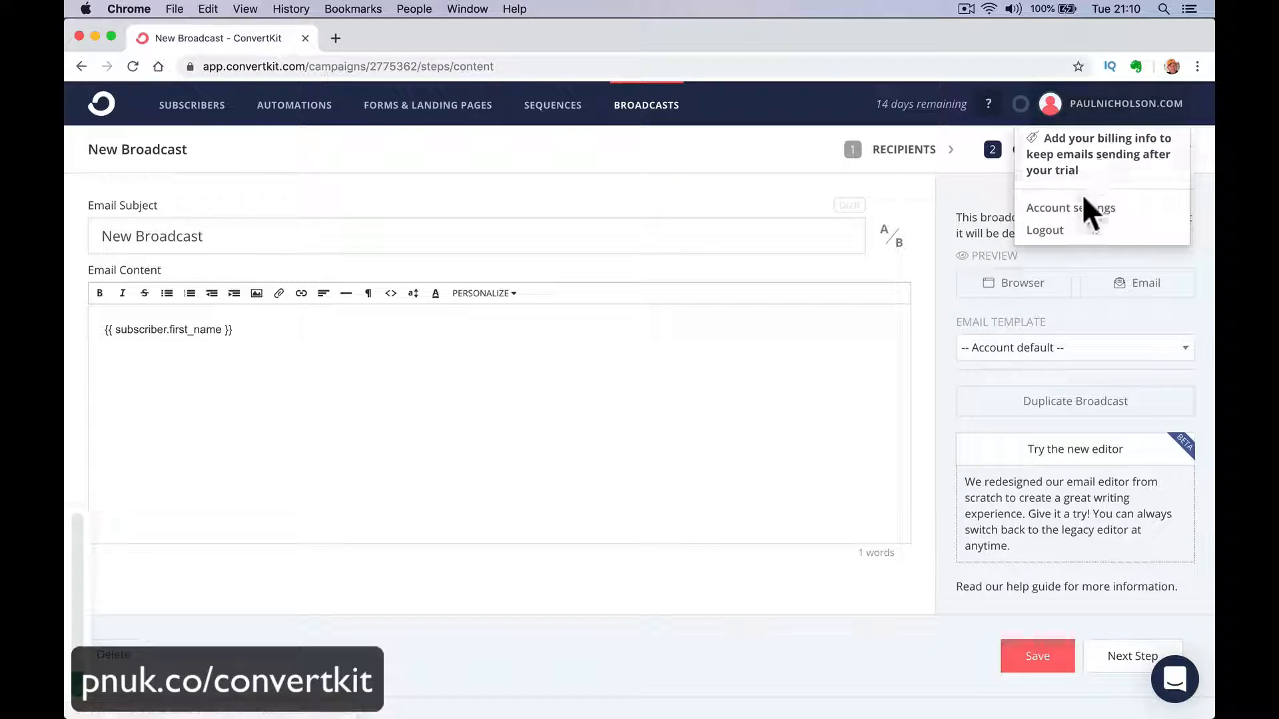
{"action": "left_click", "coordinate": [1080, 192]}
{"action": "left_click", "coordinate": [1116, 116]}
{"action": "left_click", "coordinate": [1072, 209]}
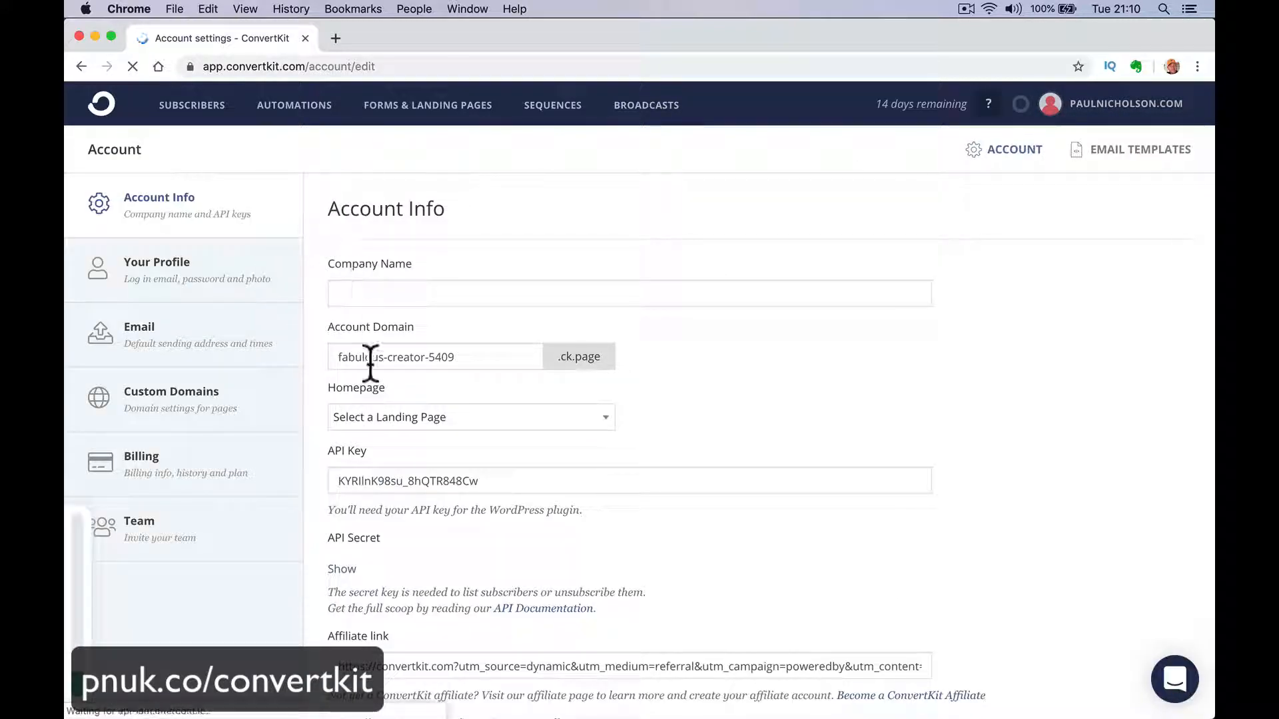
{"action": "scroll", "coordinate": [514, 283], "scroll_direction": "down", "scroll_amount": 5}
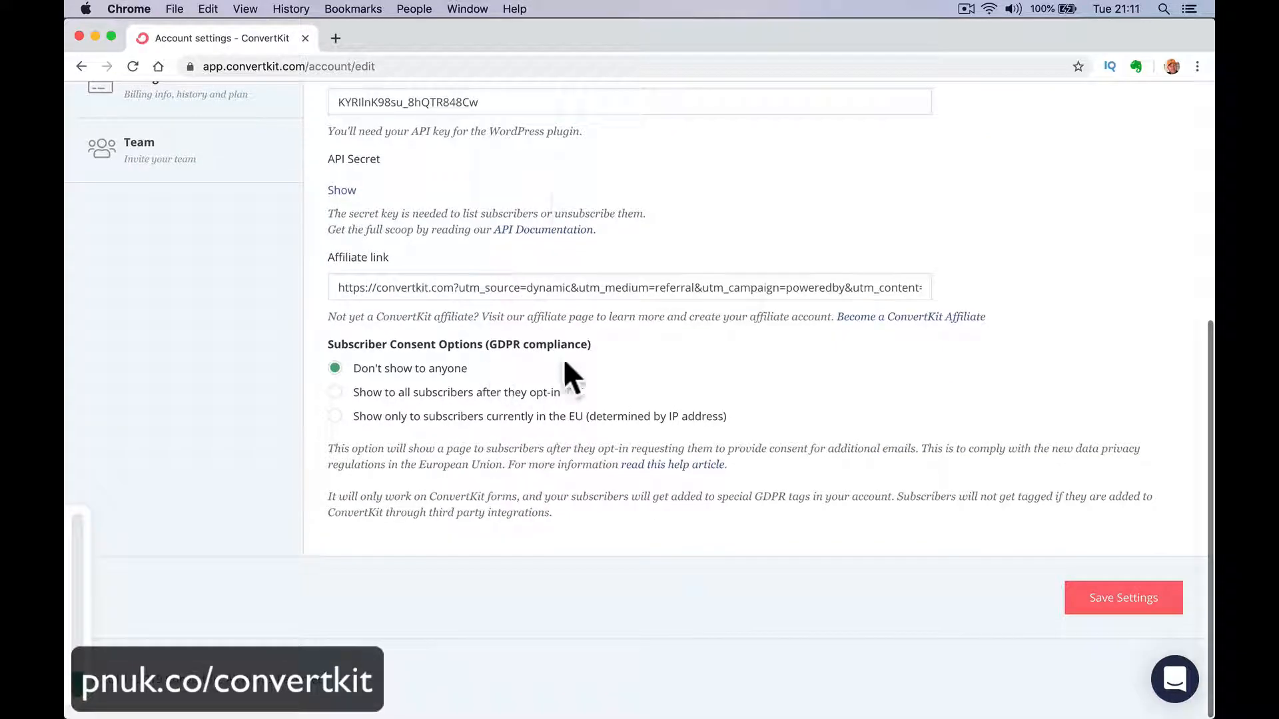
{"action": "scroll", "coordinate": [306, 177], "scroll_direction": "up", "scroll_amount": 4}
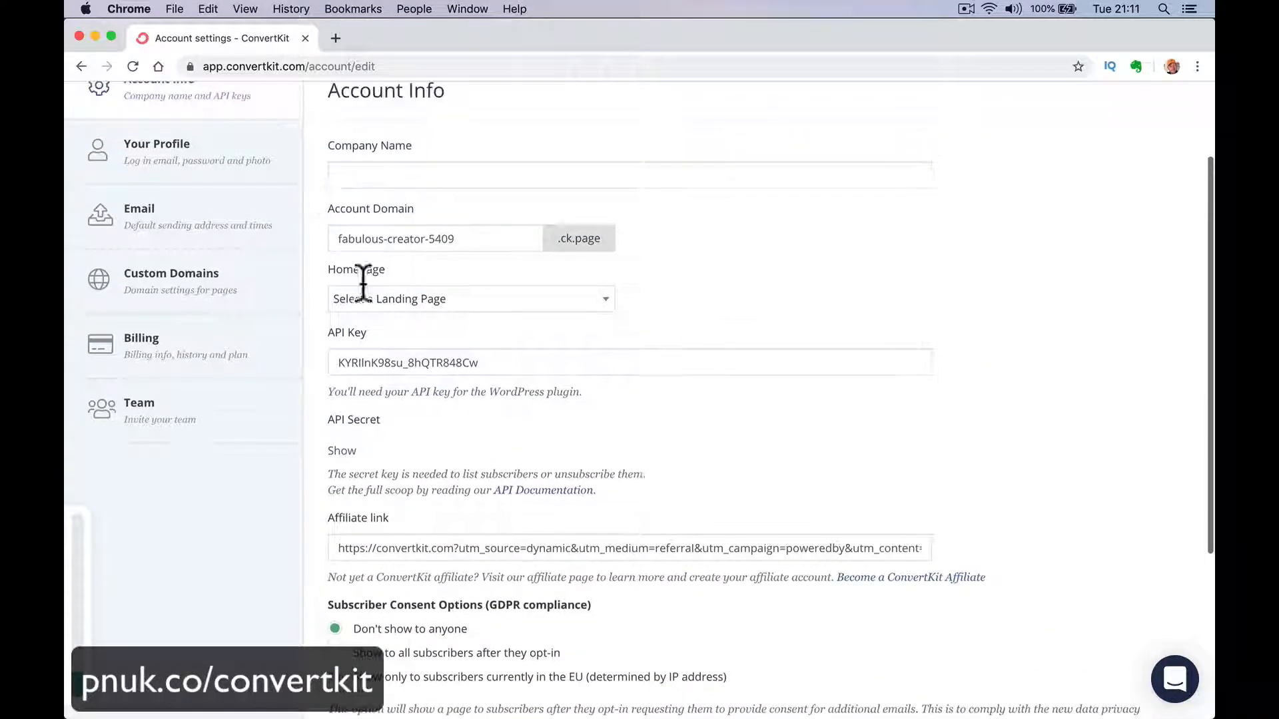
{"action": "left_click", "coordinate": [443, 547]}
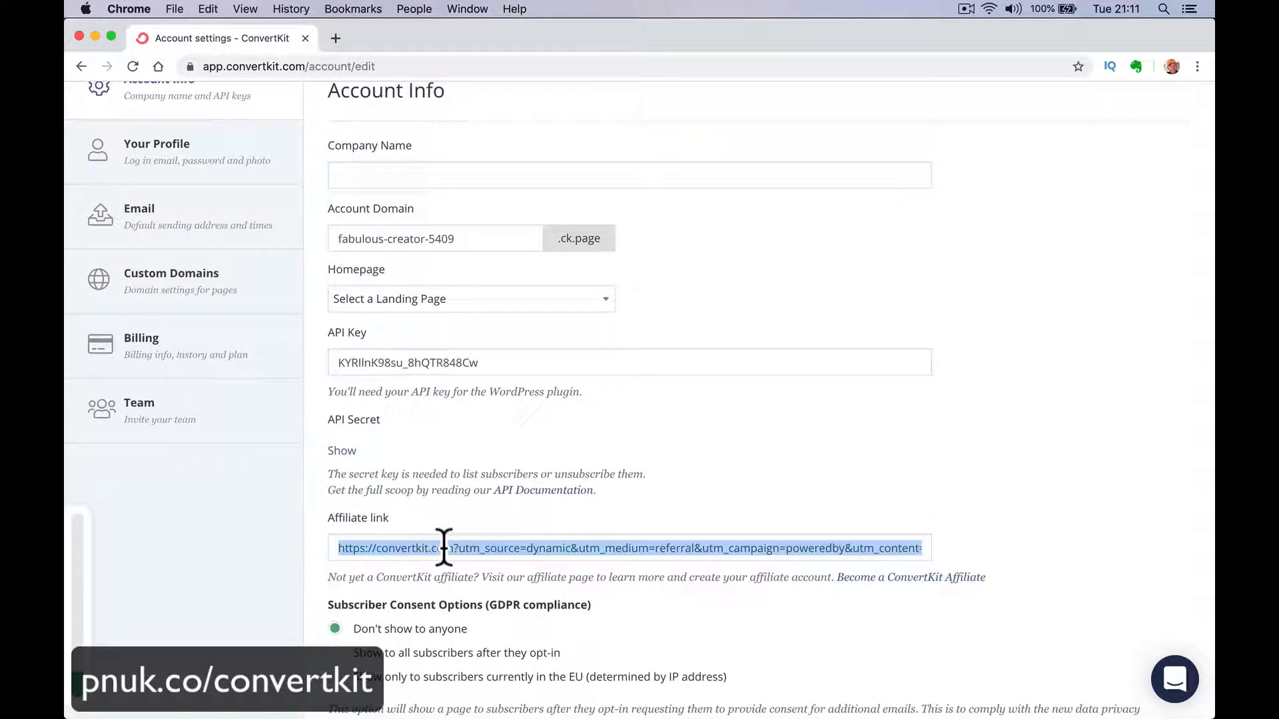
{"action": "scroll", "coordinate": [507, 543], "scroll_direction": "up", "scroll_amount": 1}
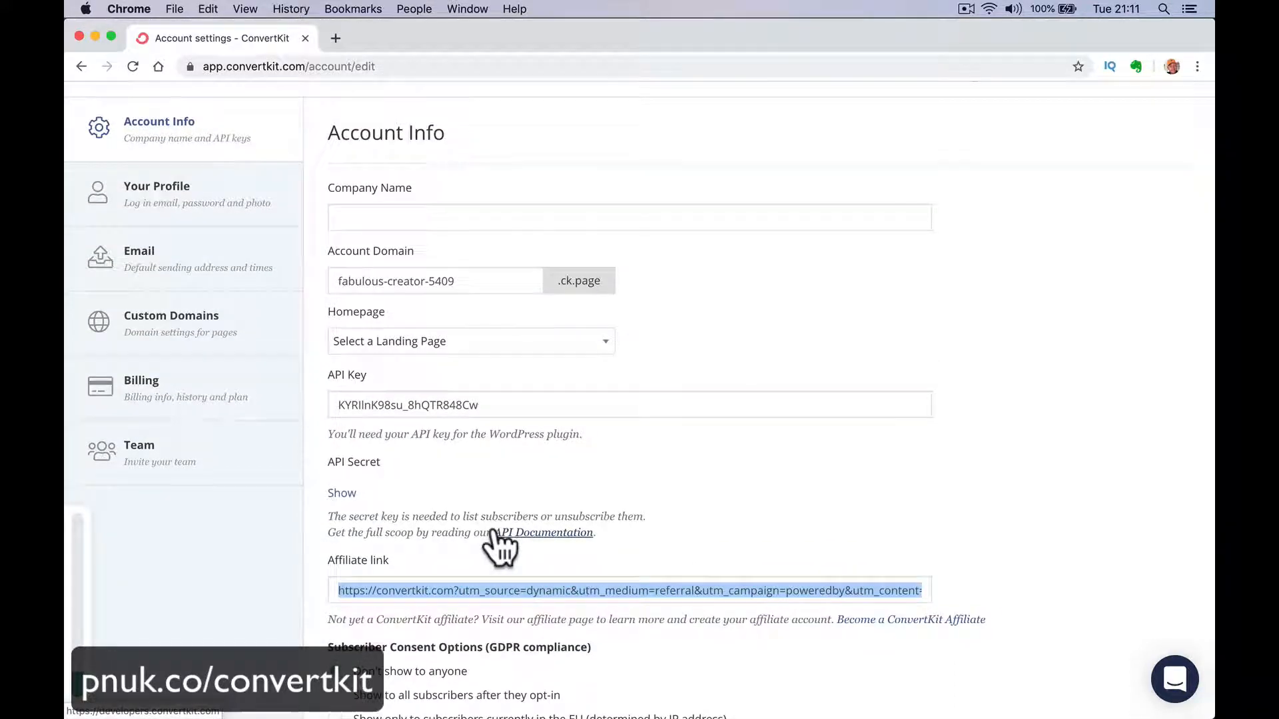
{"action": "scroll", "coordinate": [499, 543], "scroll_direction": "up", "scroll_amount": 2}
{"action": "left_click", "coordinate": [257, 296]}
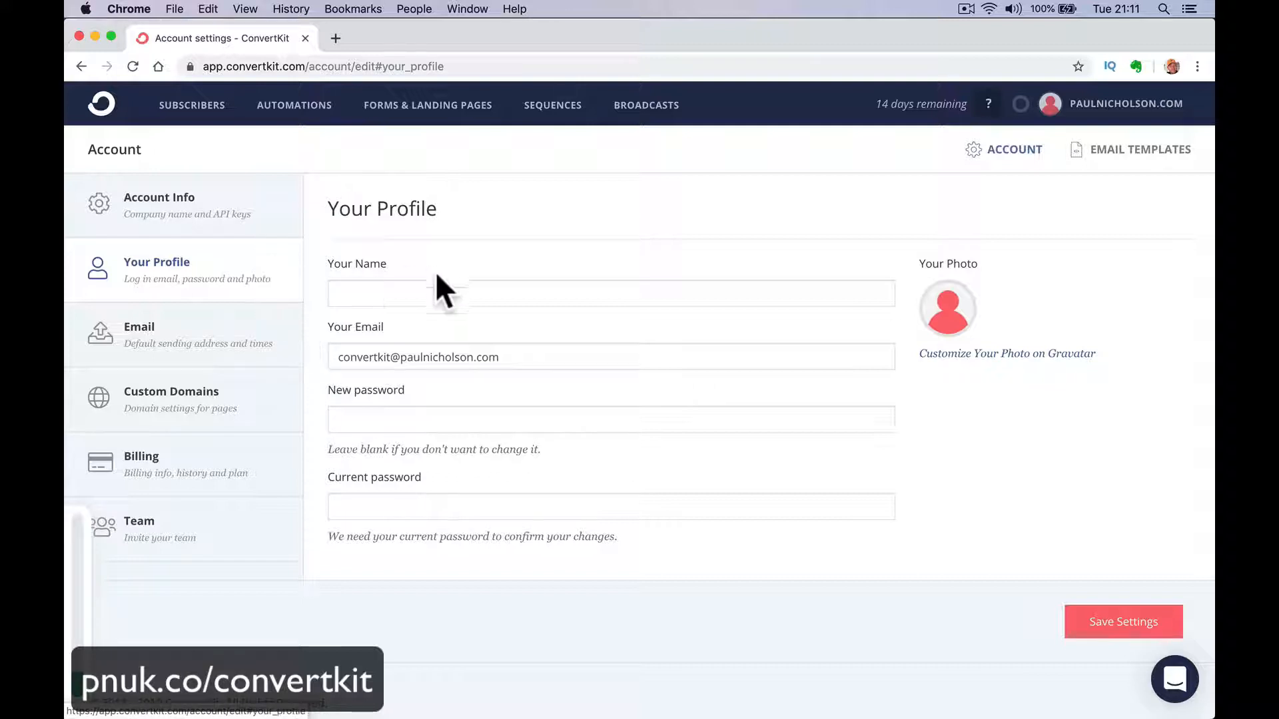
Review the Email settings' default sending times and inspect the form for adding a from address without filling it in.
{"action": "left_click", "coordinate": [251, 351]}
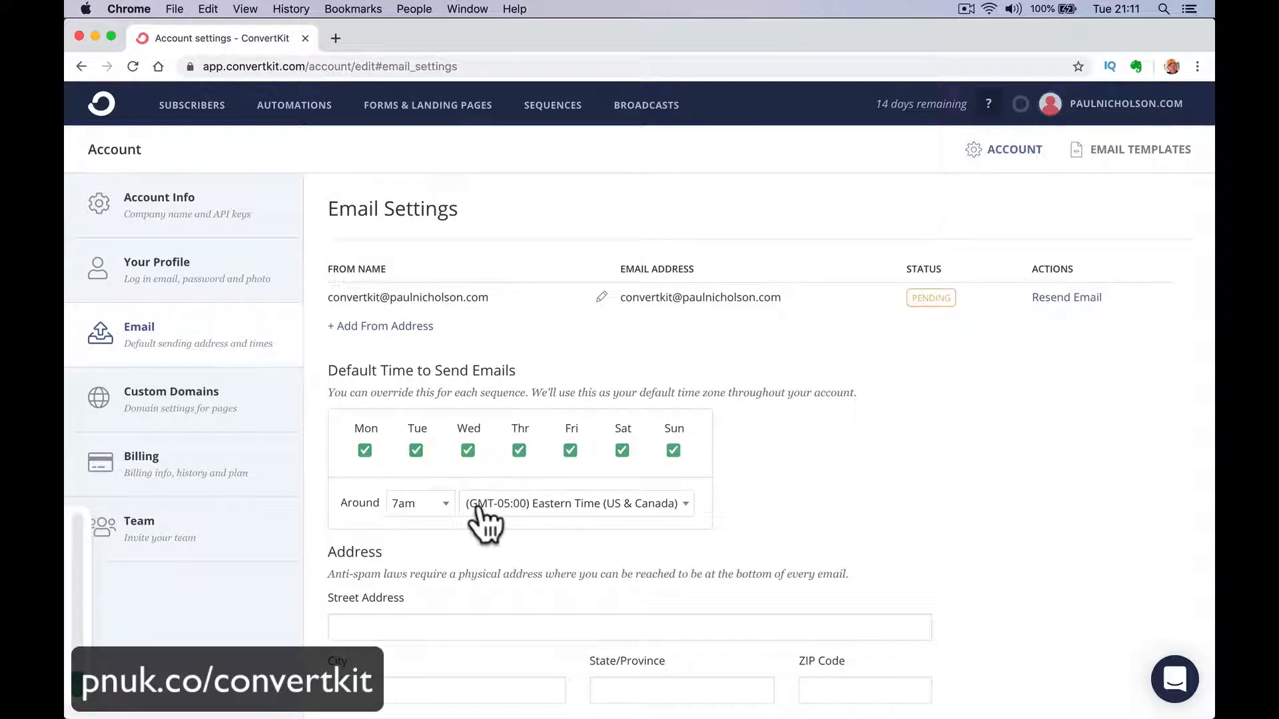
{"action": "scroll", "coordinate": [486, 521], "scroll_direction": "down", "scroll_amount": 1}
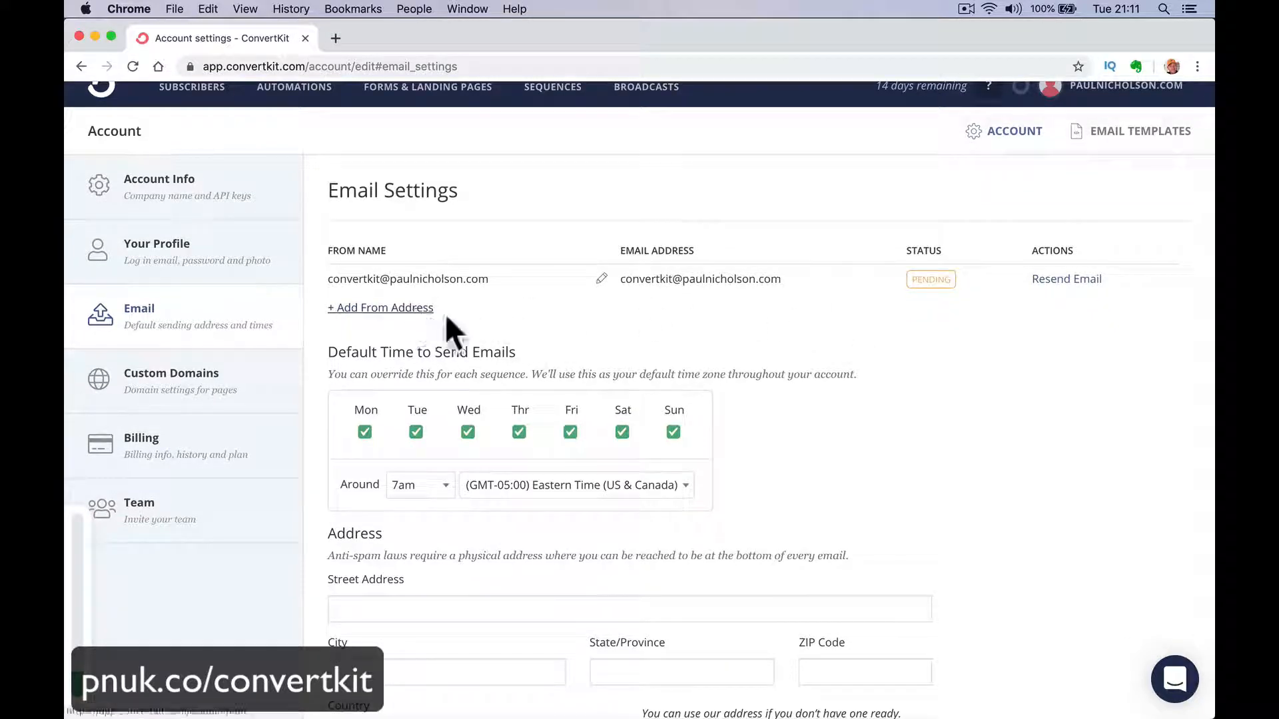
{"action": "left_click", "coordinate": [412, 306]}
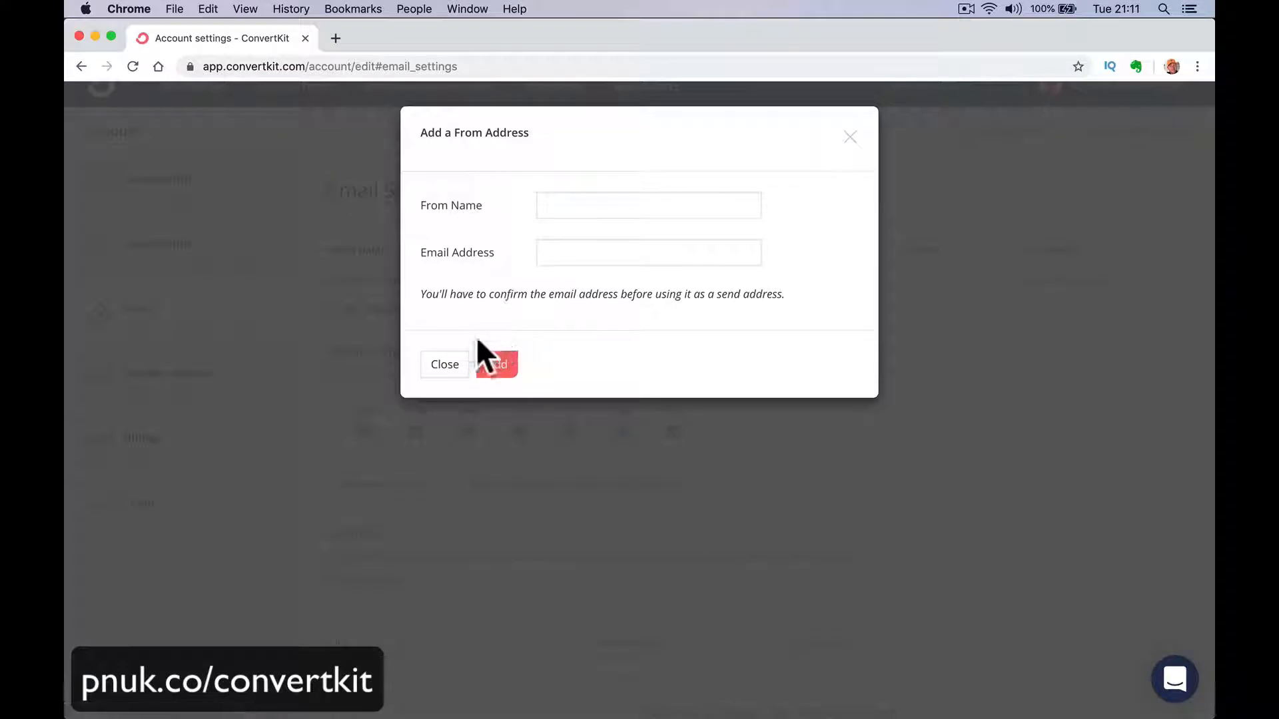
{"action": "left_click", "coordinate": [431, 366]}
Examine the physical address requirement, verified sending domain and advanced options in the Email settings.
{"action": "scroll", "coordinate": [470, 413], "scroll_direction": "down", "scroll_amount": 4}
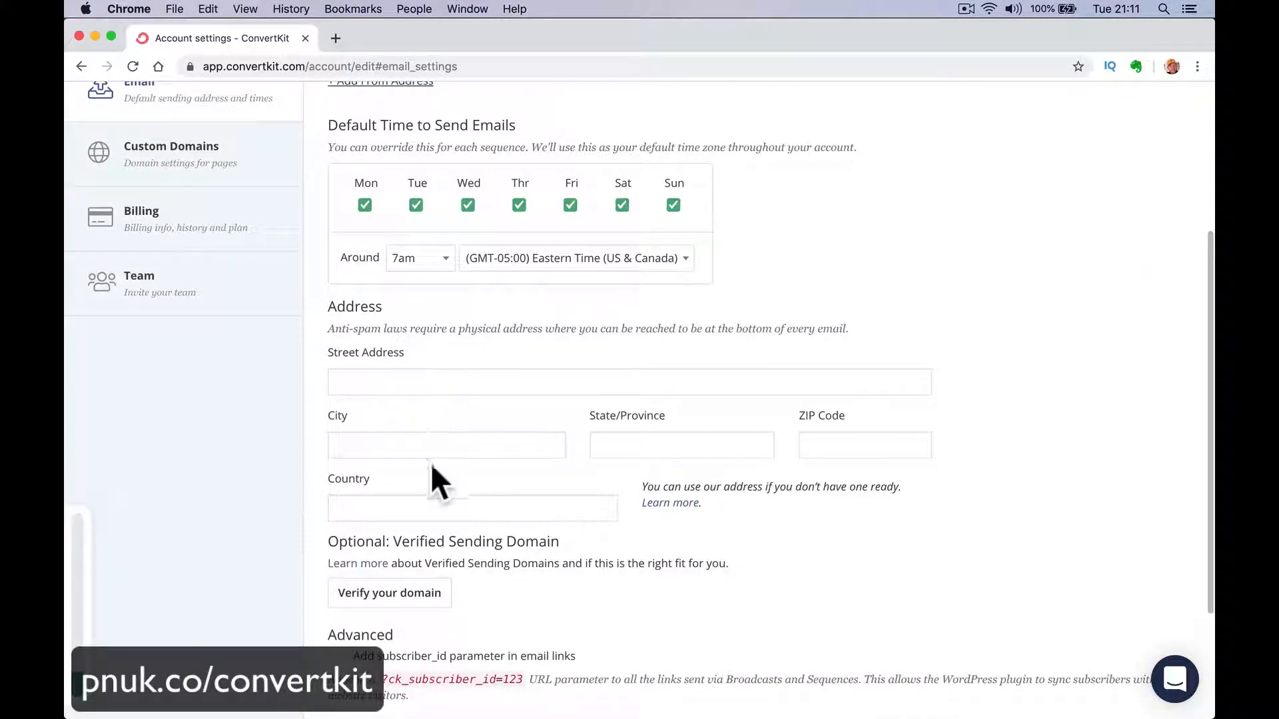
{"action": "scroll", "coordinate": [476, 542], "scroll_direction": "down", "scroll_amount": 3}
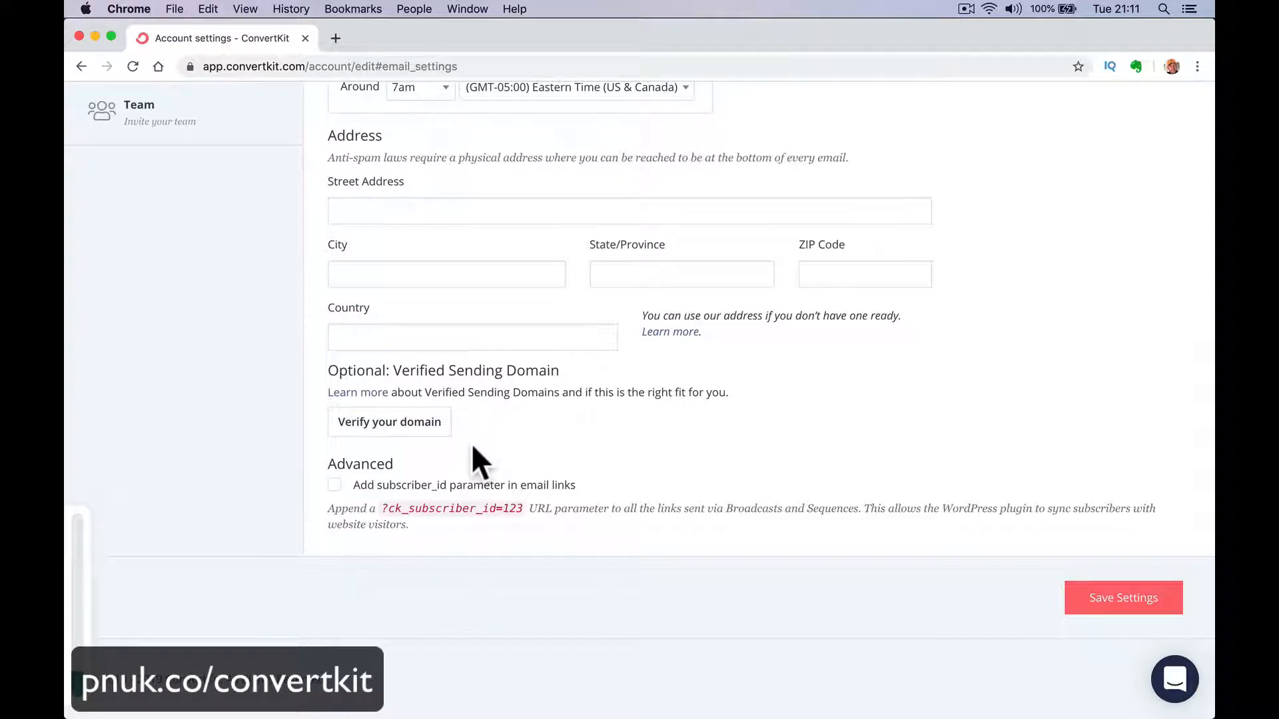
{"action": "left_click_drag", "start_coordinate": [334, 157], "coordinate": [773, 200]}
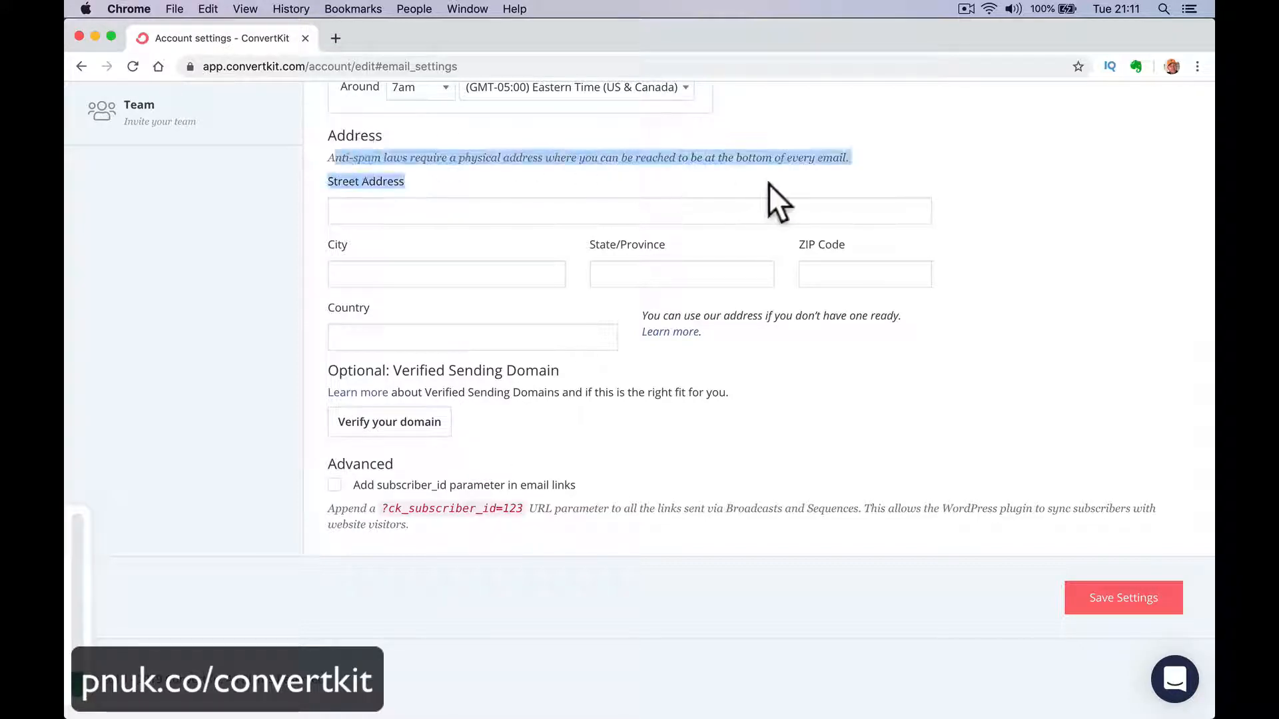
{"action": "left_click", "coordinate": [591, 186]}
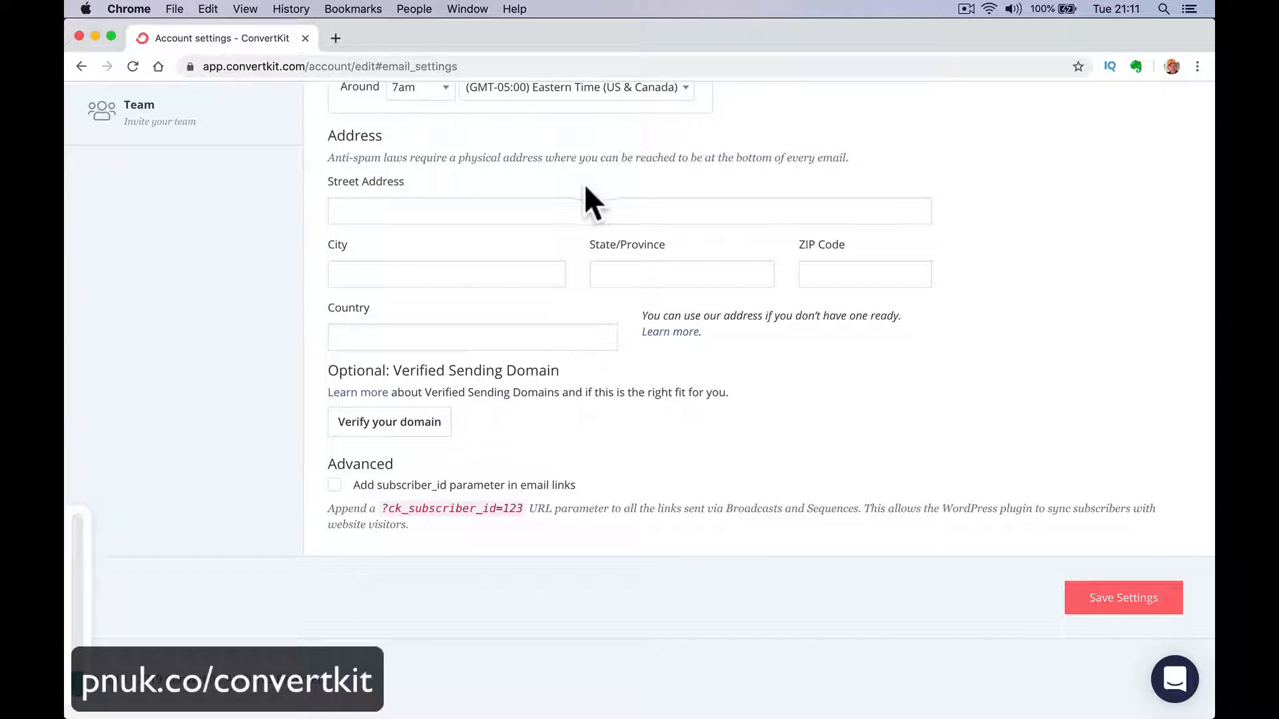
{"action": "scroll", "coordinate": [295, 425], "scroll_direction": "up", "scroll_amount": 2}
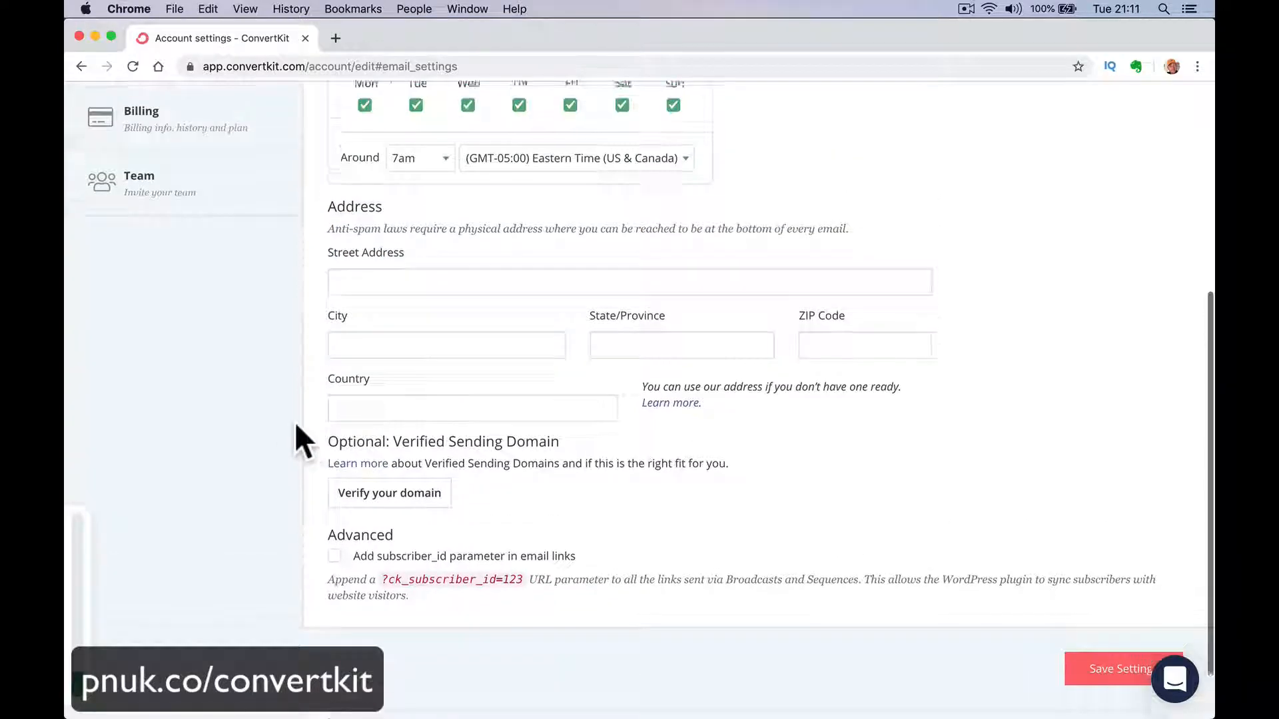
{"action": "scroll", "coordinate": [294, 422], "scroll_direction": "up", "scroll_amount": 9}
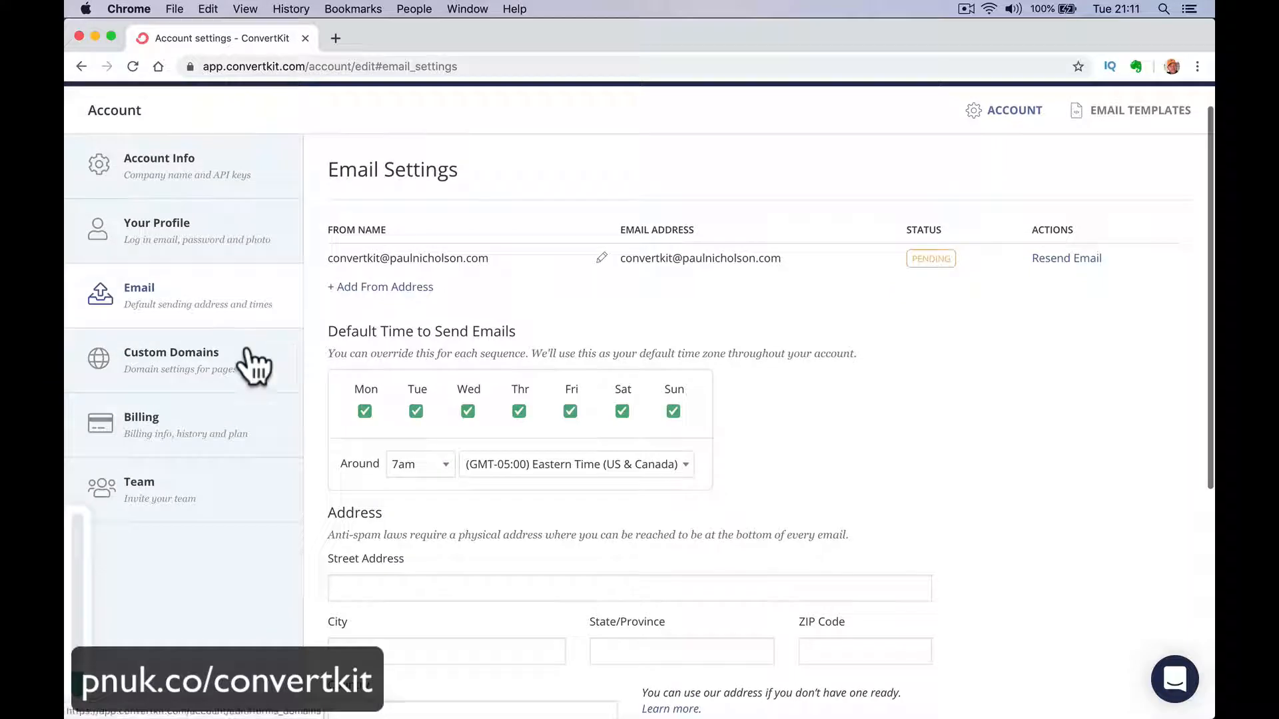
Review the account's Custom Domains settings and the Billing plan, usage and credit card information.
{"action": "left_click", "coordinate": [254, 365]}
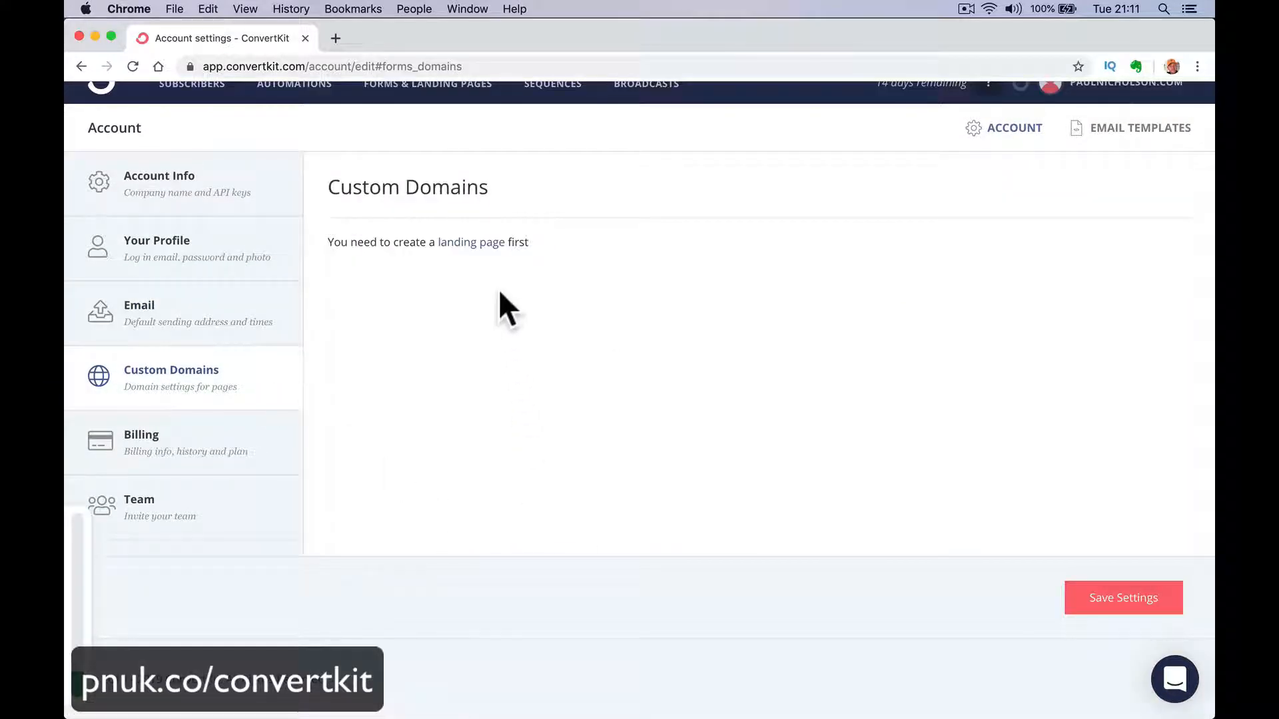
{"action": "scroll", "coordinate": [500, 292], "scroll_direction": "up", "scroll_amount": 1}
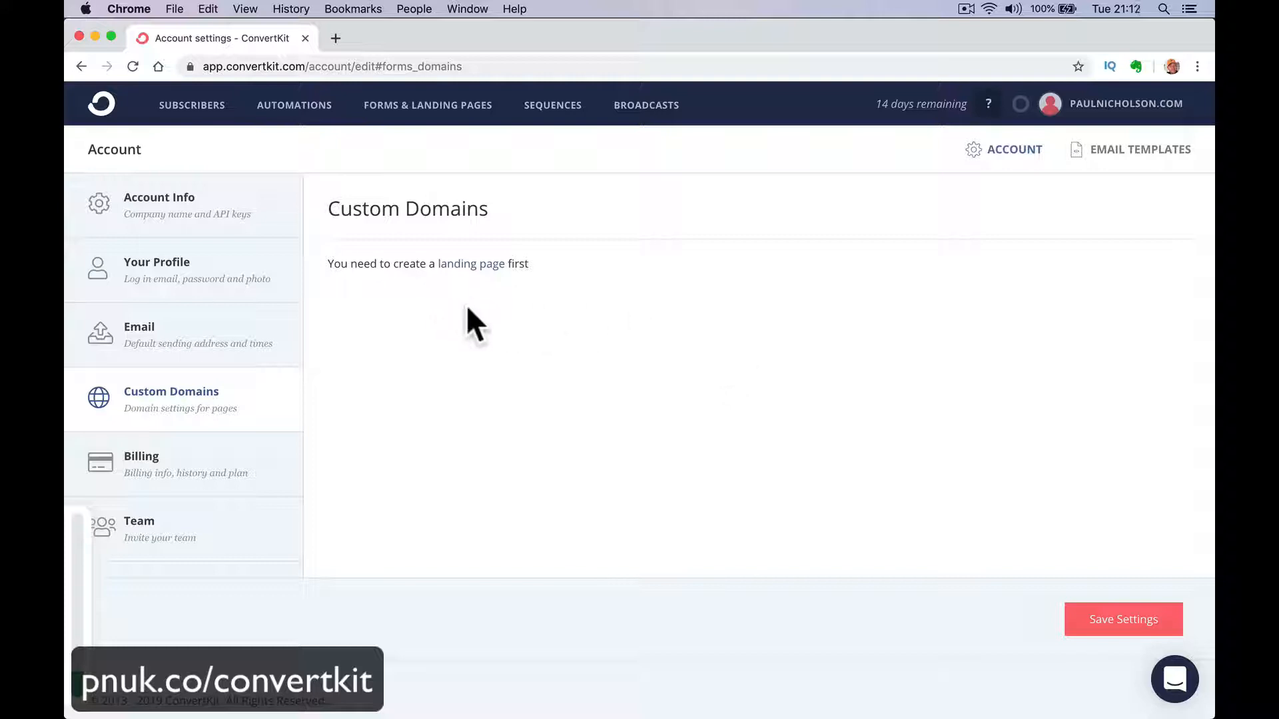
{"action": "left_click", "coordinate": [223, 480]}
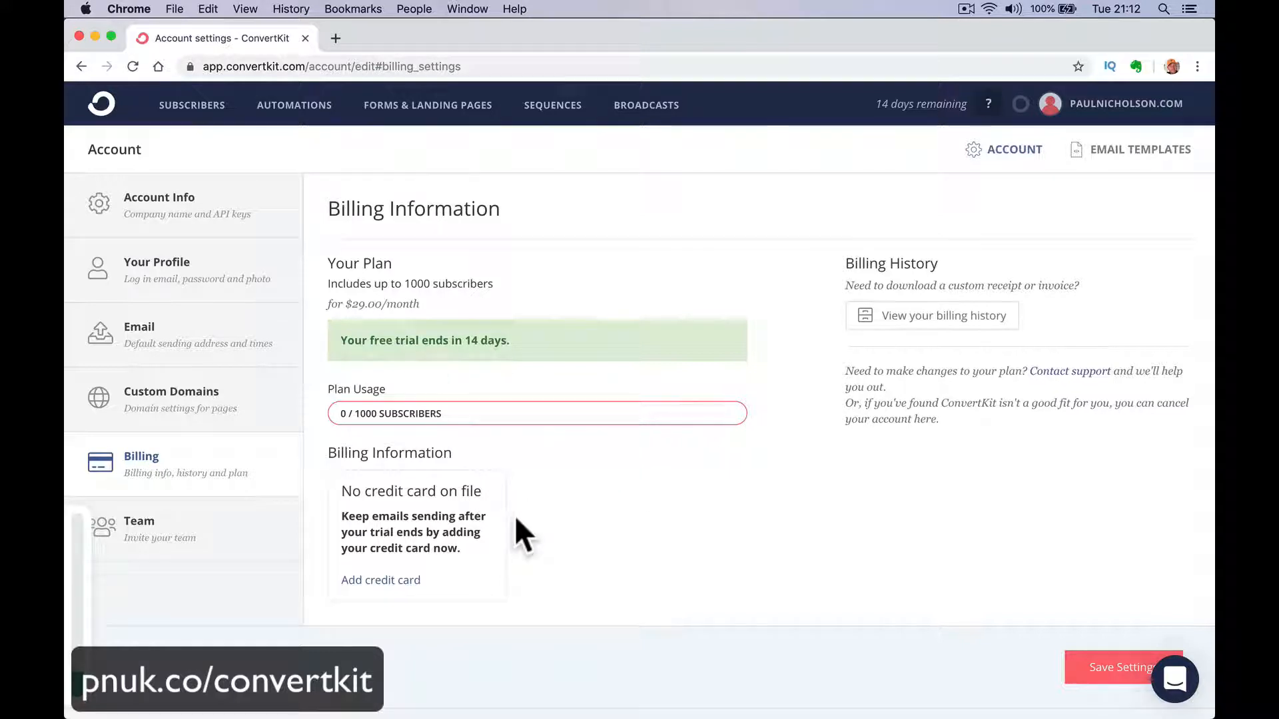
Review the Team settings and inspect the form for inviting a team member, closing it without sending an invitation.
{"action": "left_click", "coordinate": [221, 532]}
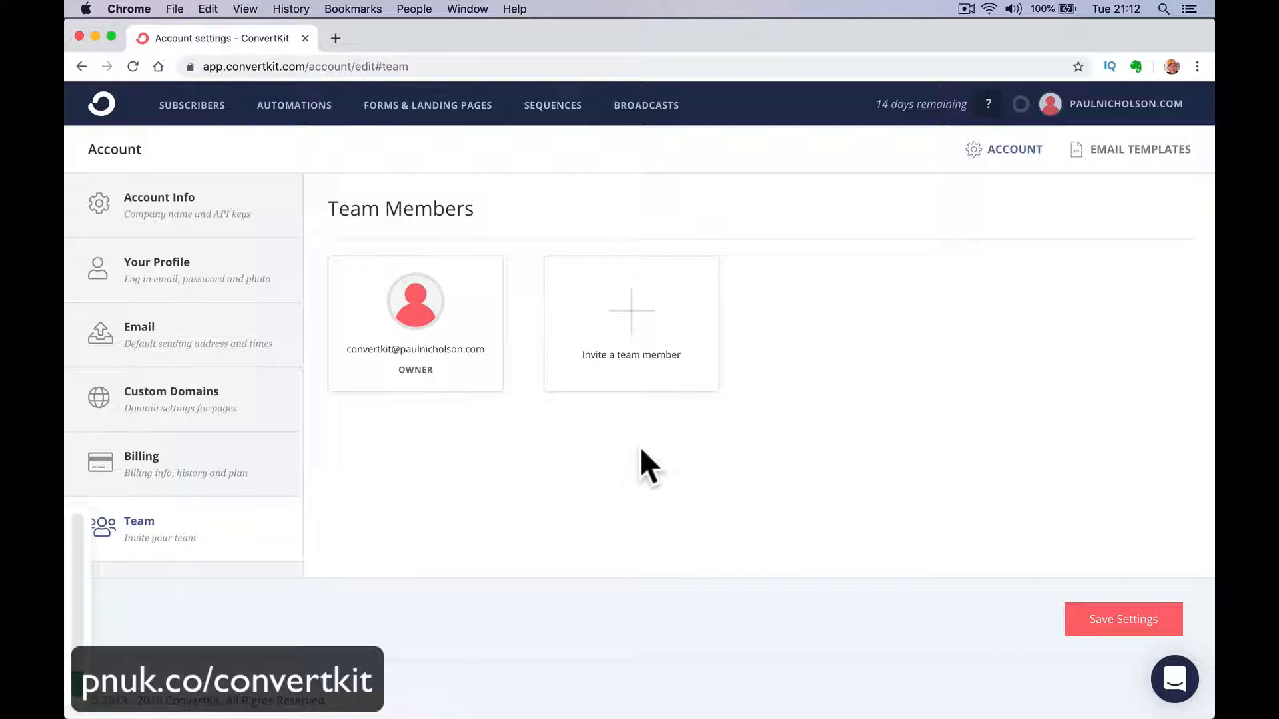
{"action": "left_click", "coordinate": [633, 330]}
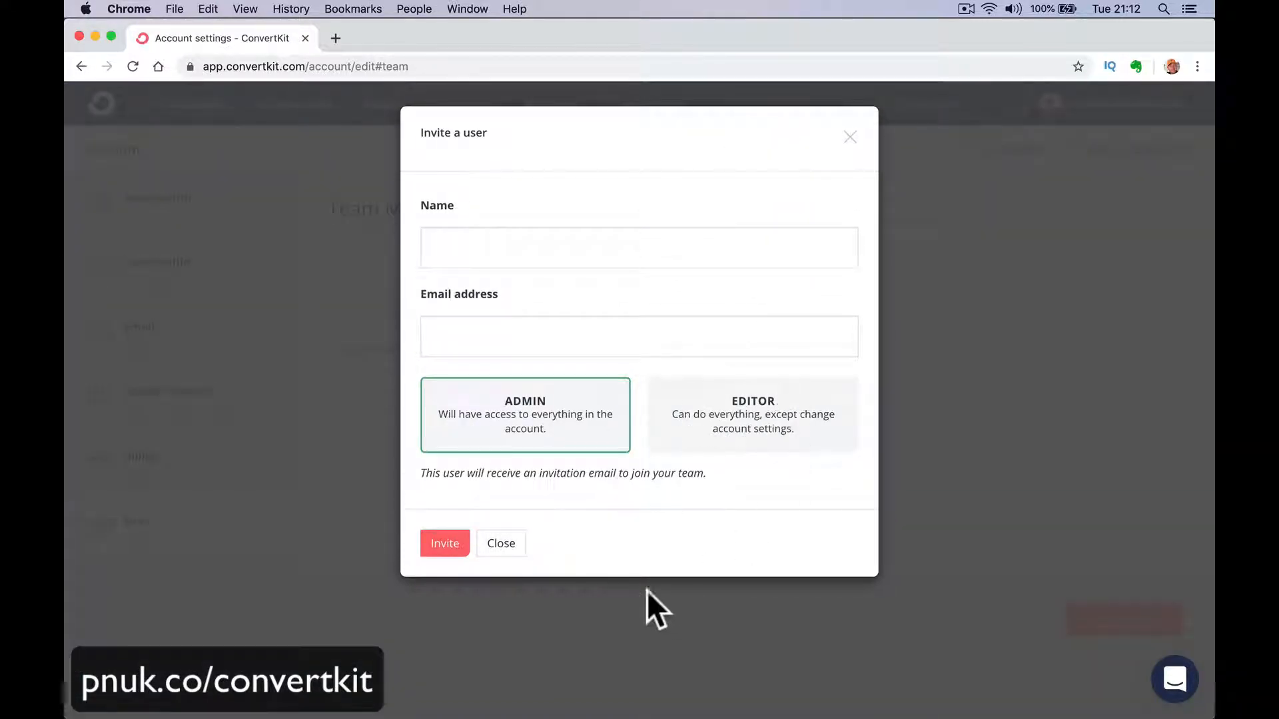
{"action": "left_click", "coordinate": [503, 545]}
Start a new form under Forms & Landing Pages and examine its display format options, leaving without choosing one.
{"action": "left_click", "coordinate": [443, 107]}
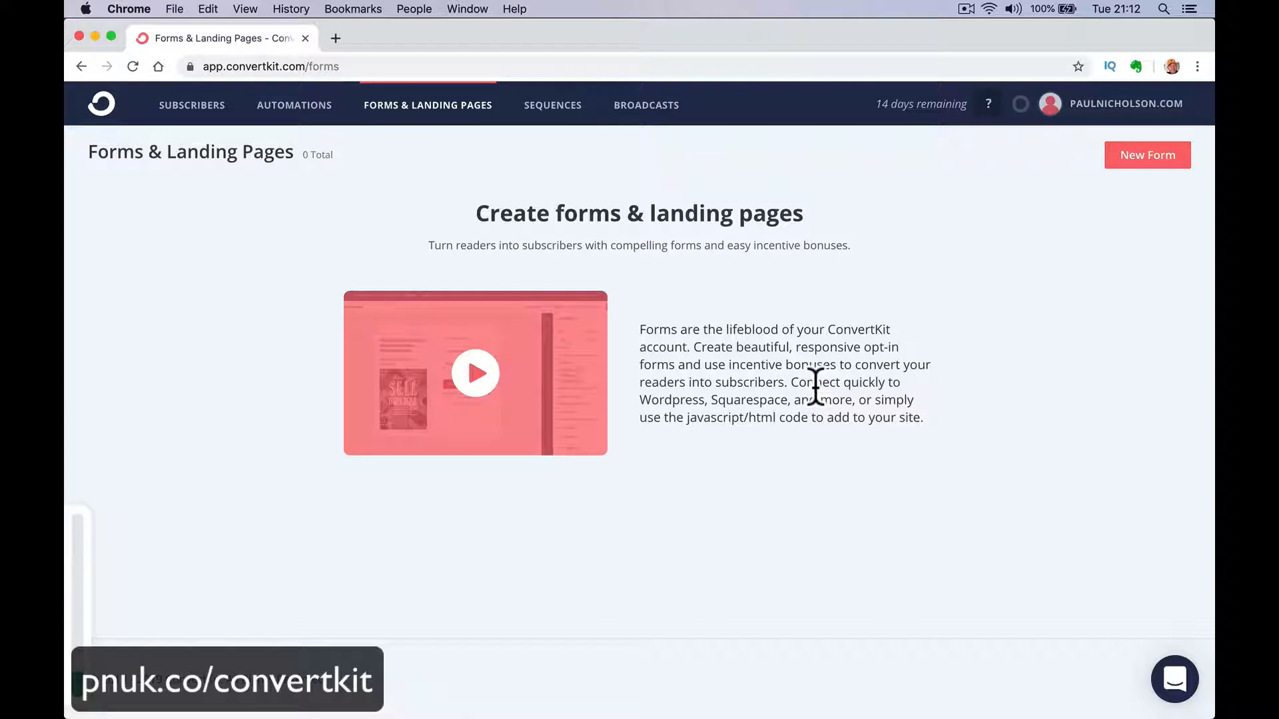
{"action": "left_click", "coordinate": [1136, 158]}
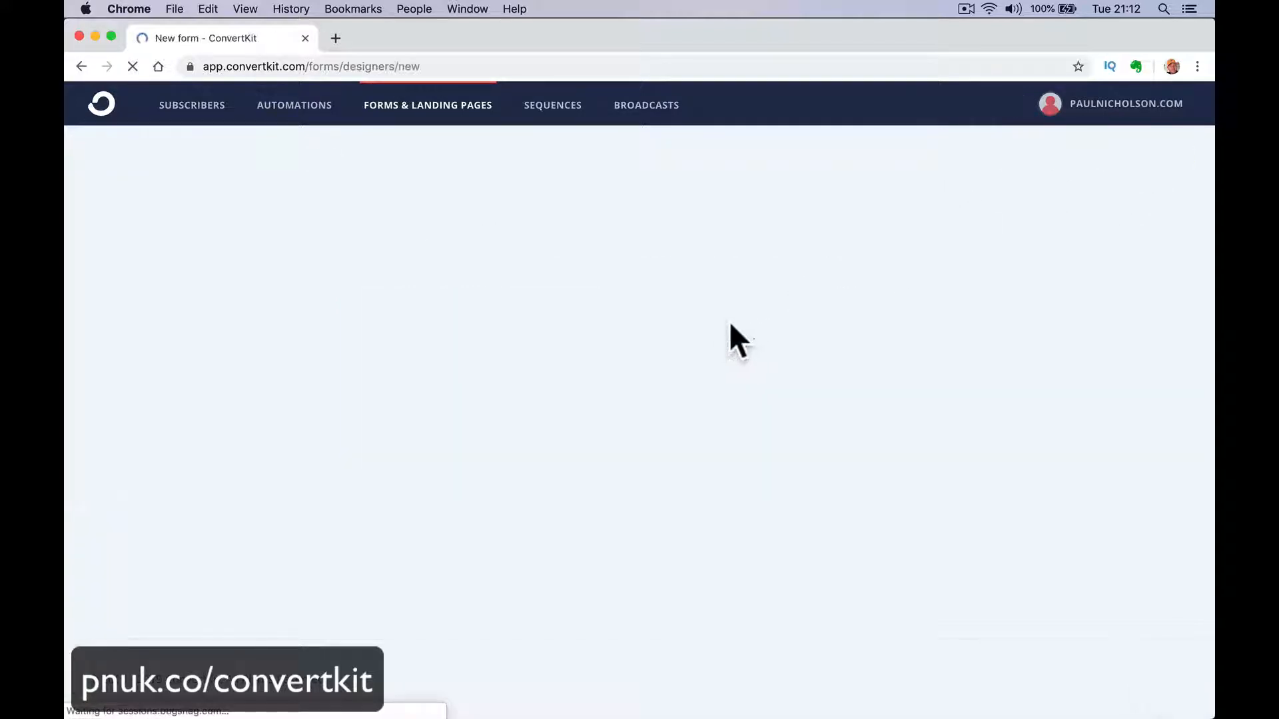
{"action": "left_click", "coordinate": [525, 315]}
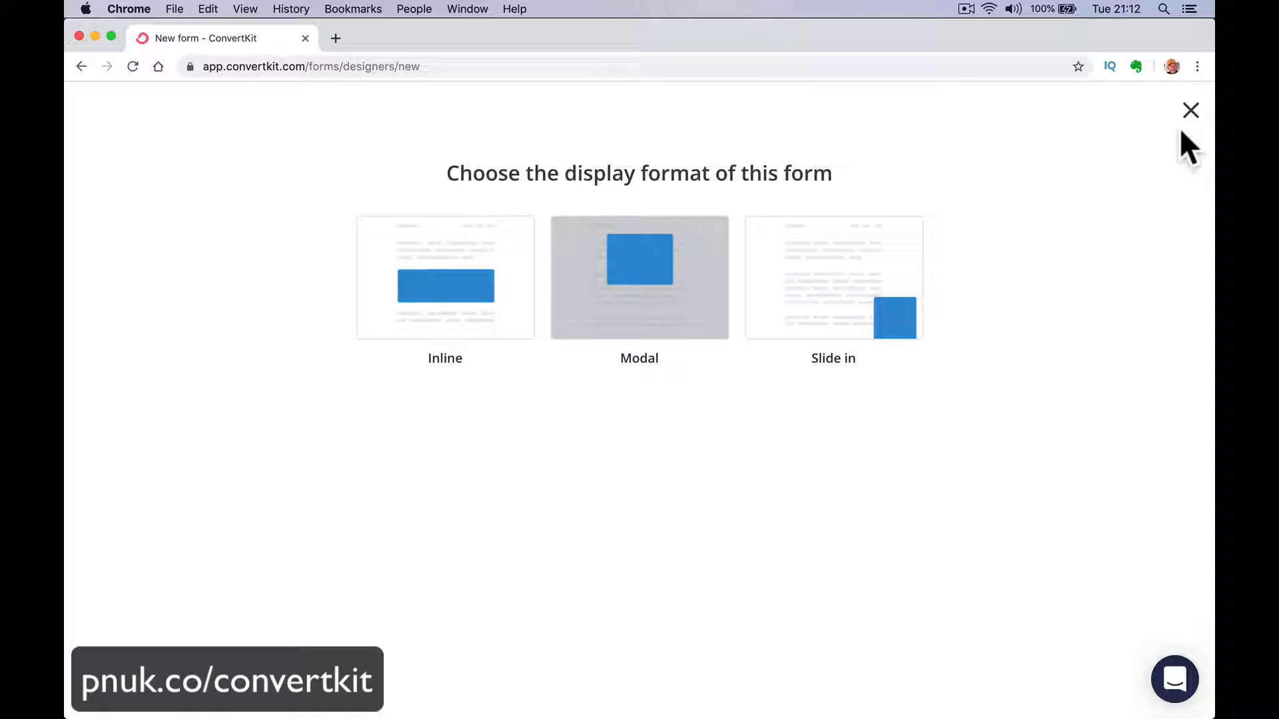
{"action": "left_click", "coordinate": [1190, 111]}
Browse the landing page templates and preview the Park template, closing it without choosing it.
{"action": "left_click", "coordinate": [814, 313]}
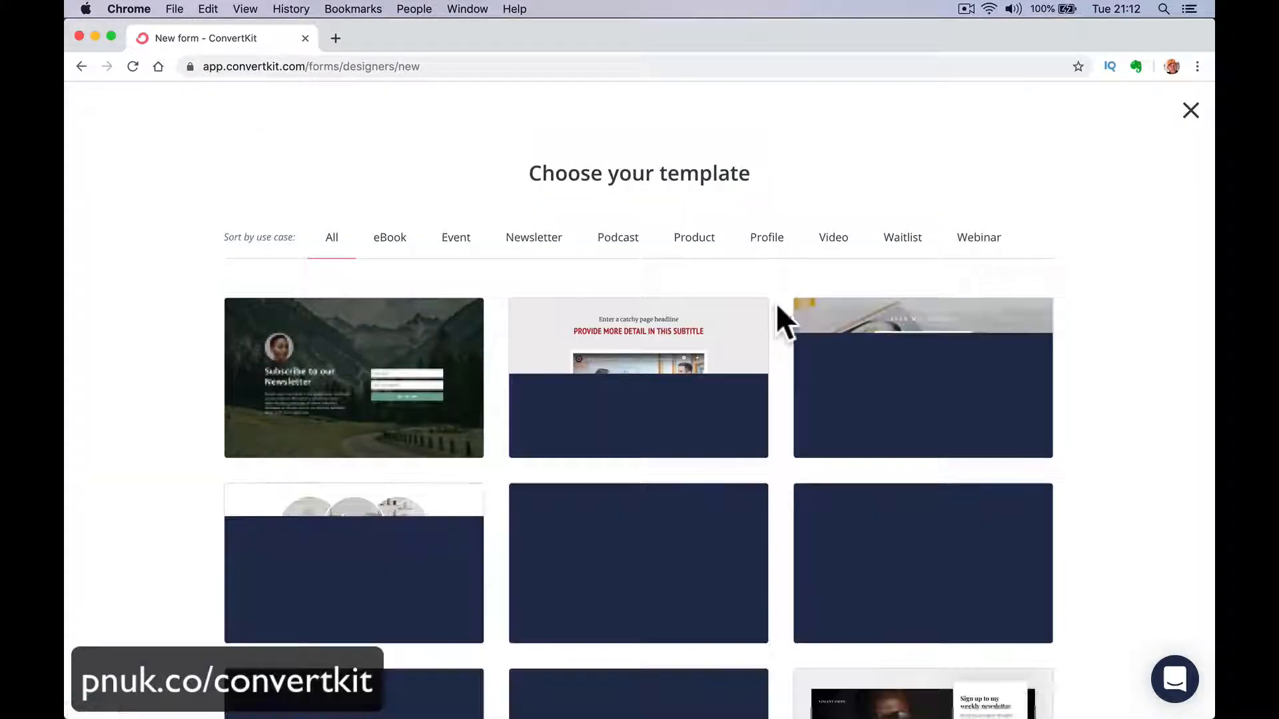
{"action": "scroll", "coordinate": [513, 420], "scroll_direction": "down", "scroll_amount": 7}
{"action": "scroll", "coordinate": [513, 419], "scroll_direction": "down", "scroll_amount": 12}
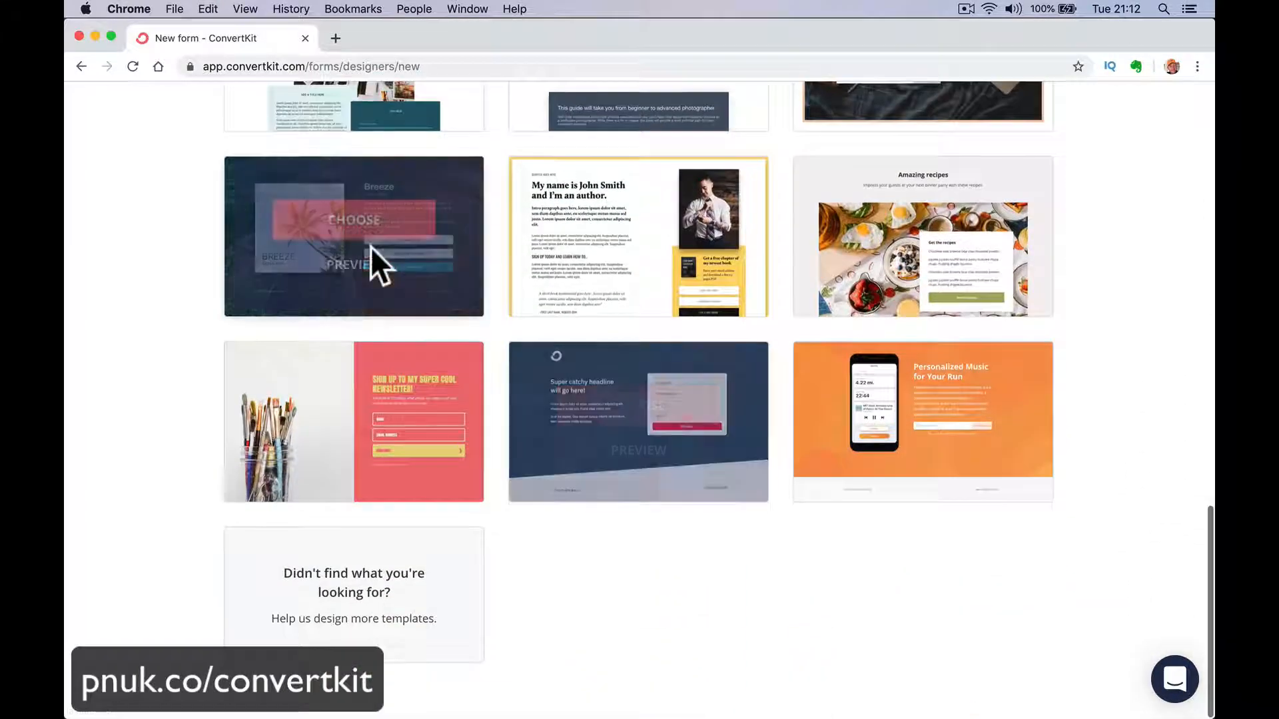
{"action": "left_click", "coordinate": [360, 276]}
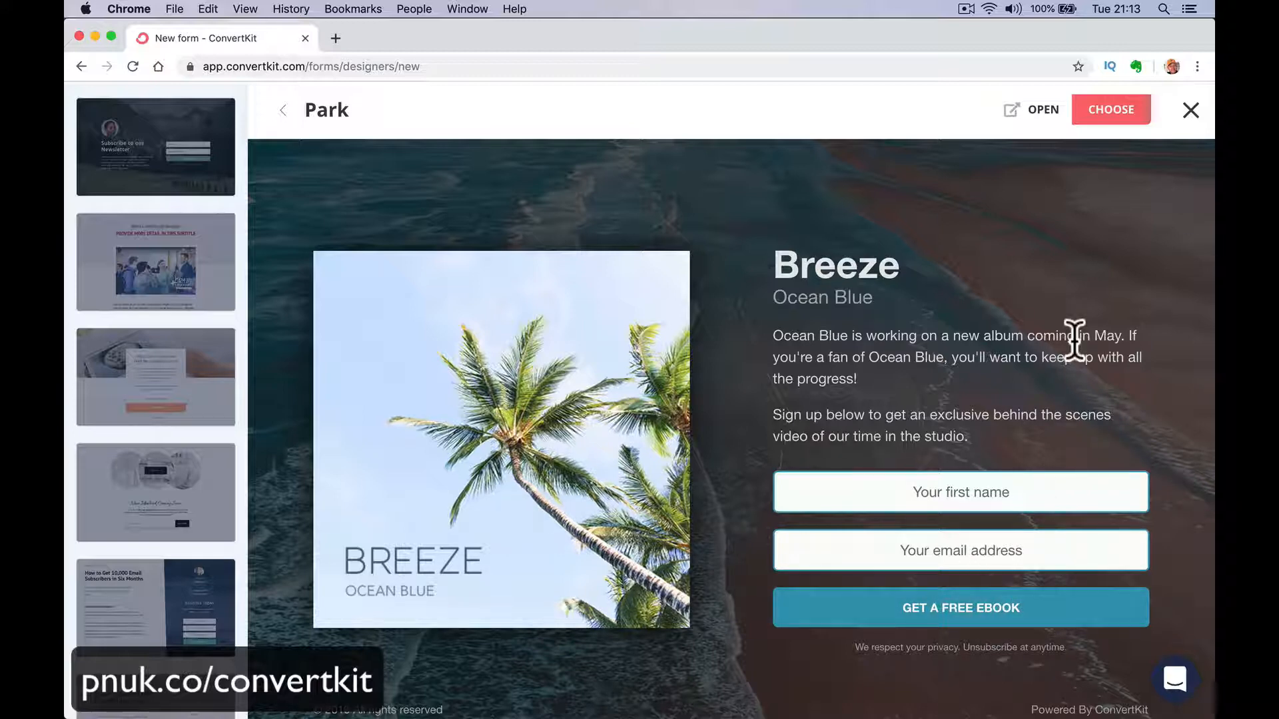
{"action": "left_click", "coordinate": [1190, 111]}
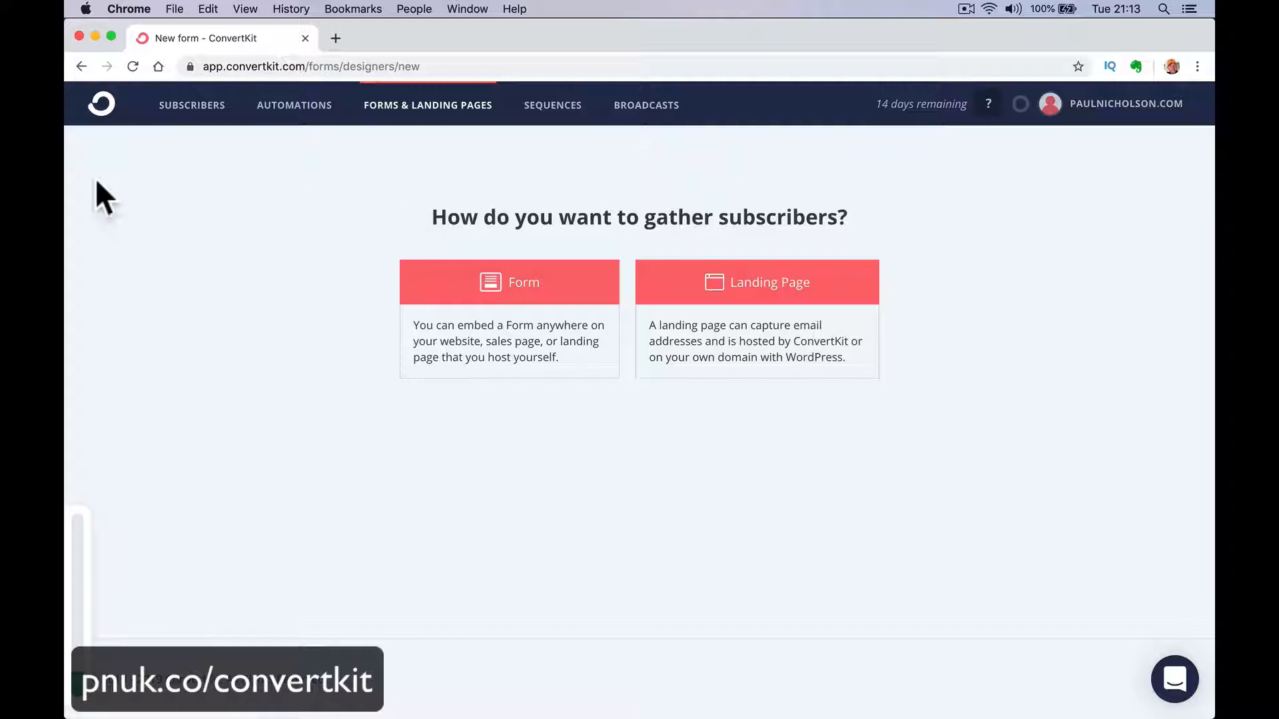
Revisit the Visual Automations overview and the list of sequences.
{"action": "left_click", "coordinate": [279, 107]}
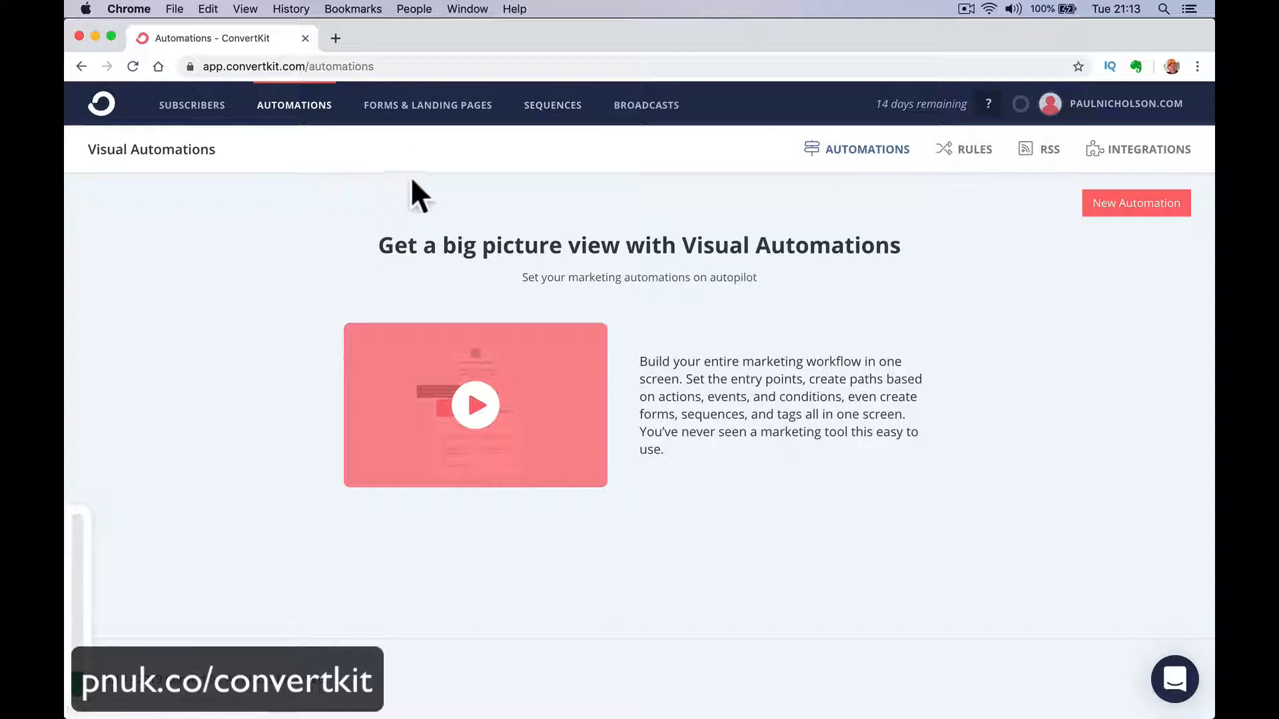
{"action": "left_click", "coordinate": [544, 105]}
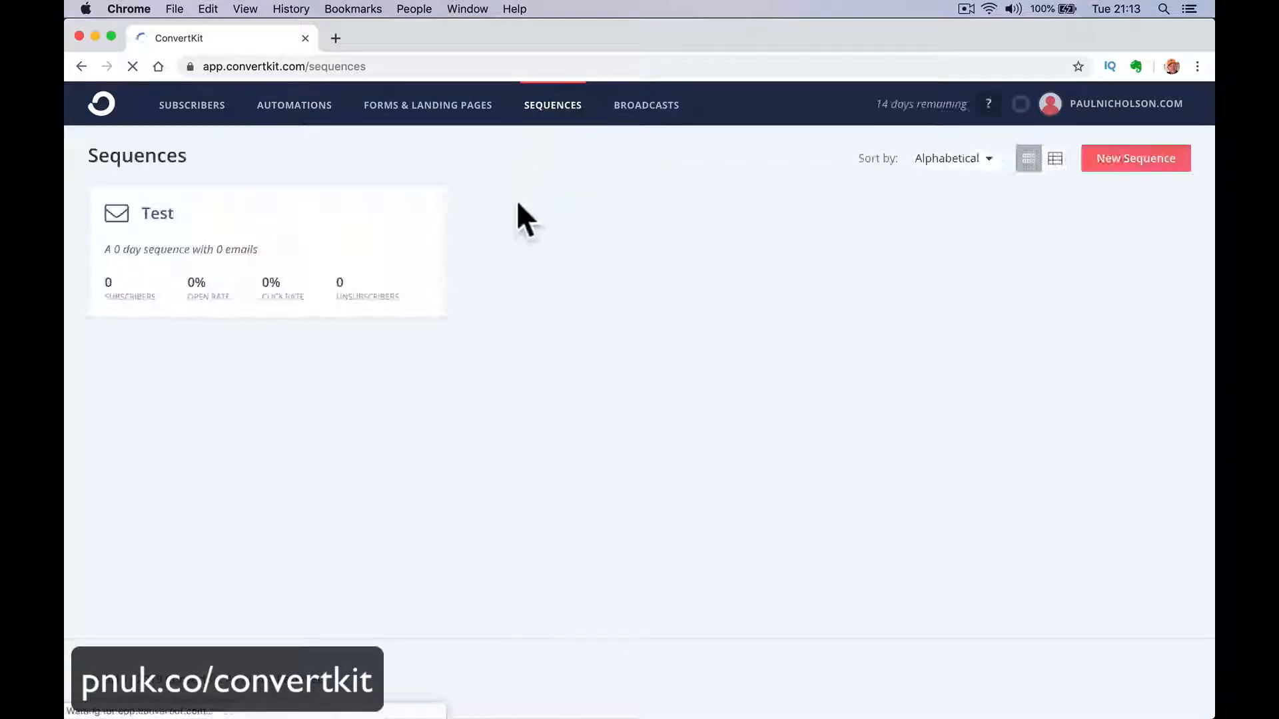